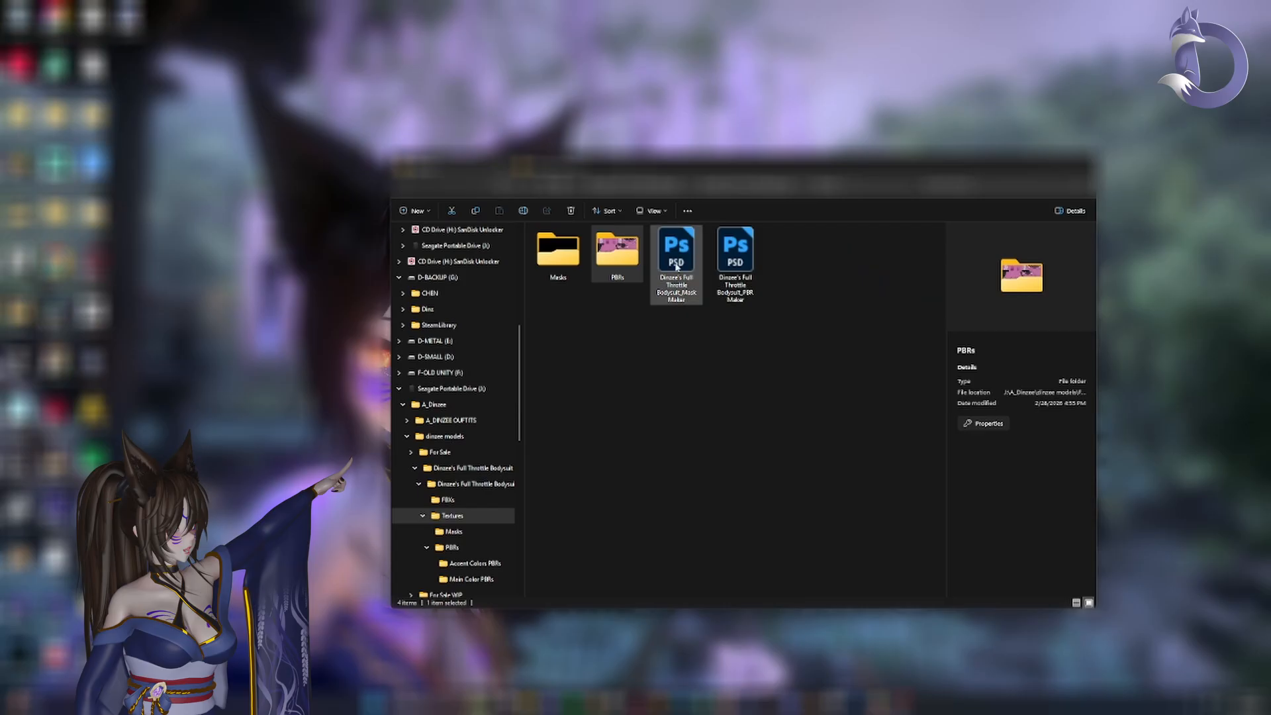
- Open the Full Throttle Bodysuit Mask Maker PSD and preview each Accent Color group, ending with only Accent Color 1 visible
double_click(676, 273)
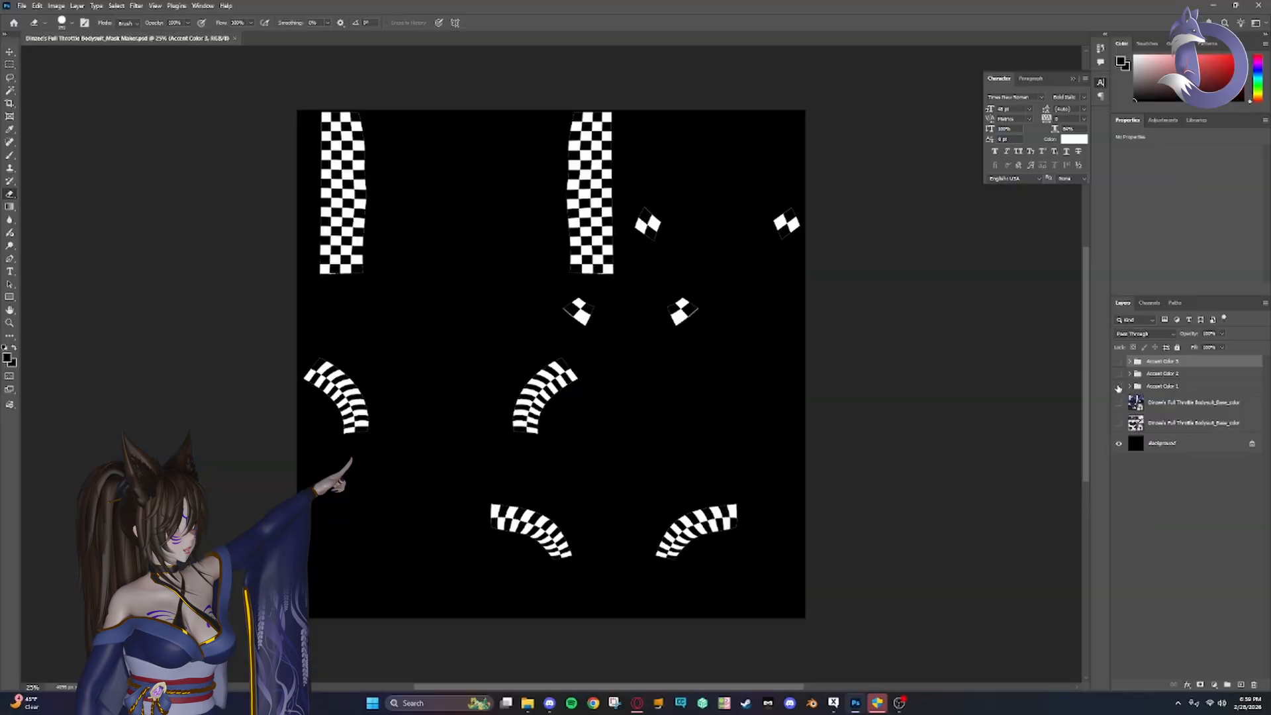
left_click(1119, 395)
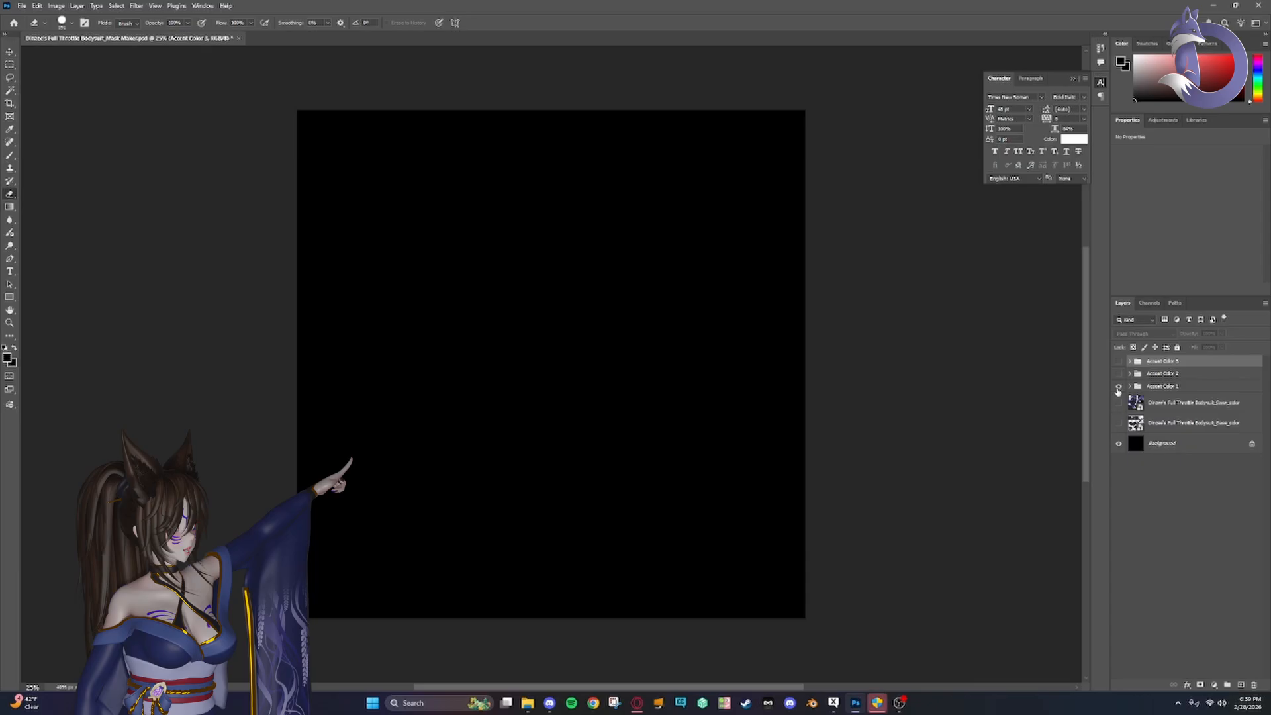
left_click(1119, 387)
left_click(1119, 375)
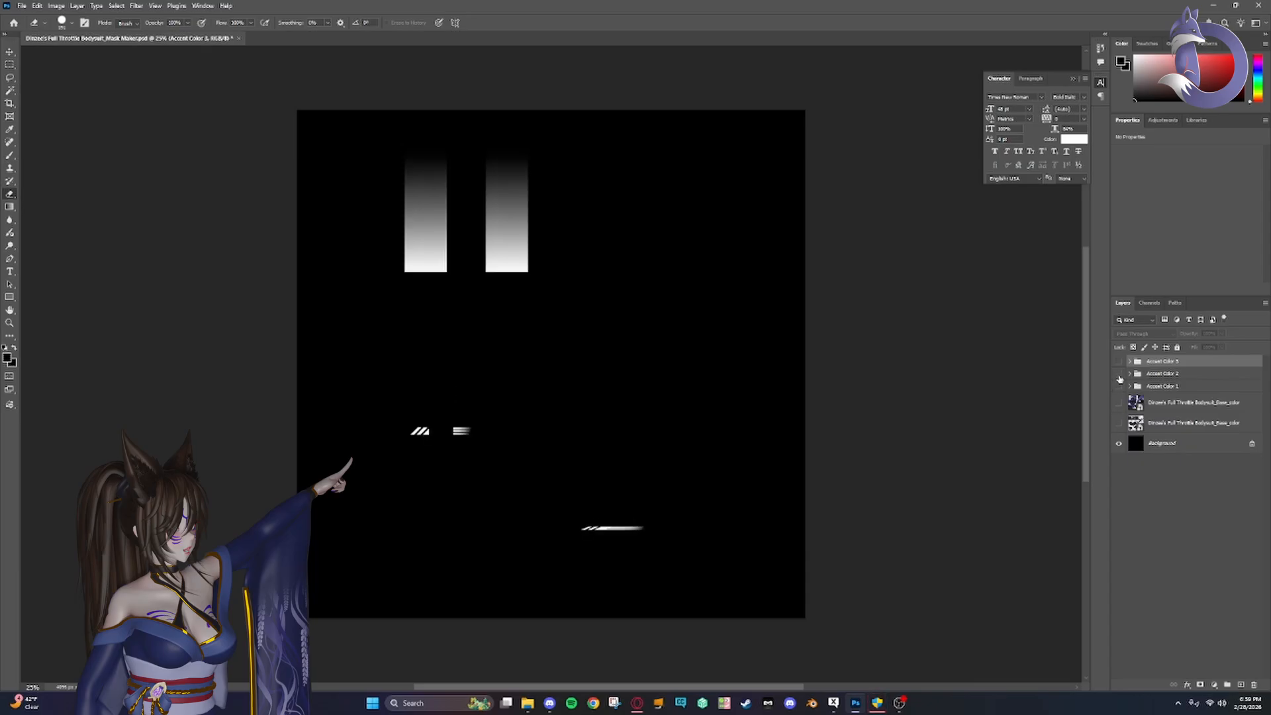
left_click(1120, 374)
left_click(1119, 362)
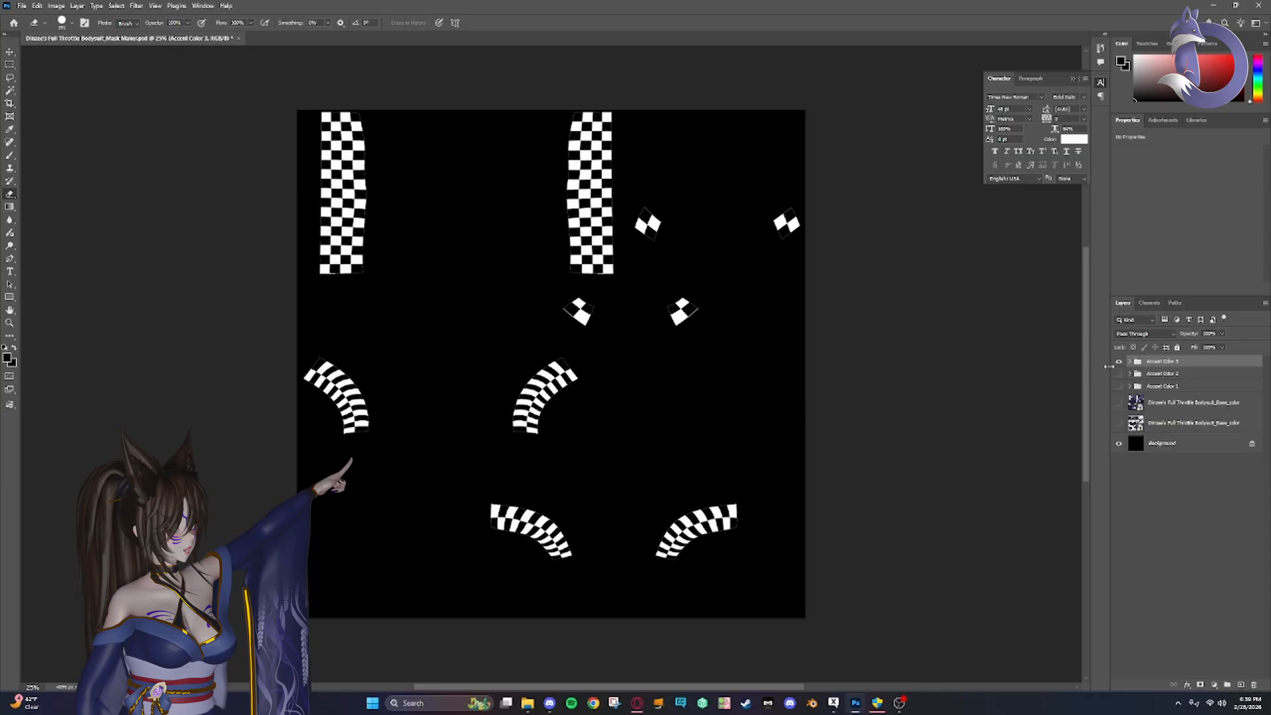
left_click(1119, 362)
left_click(1119, 386)
- Expand the Accent Color 1 group, hide its Mask 1 group and show Mask 2 instead
left_click(1134, 387)
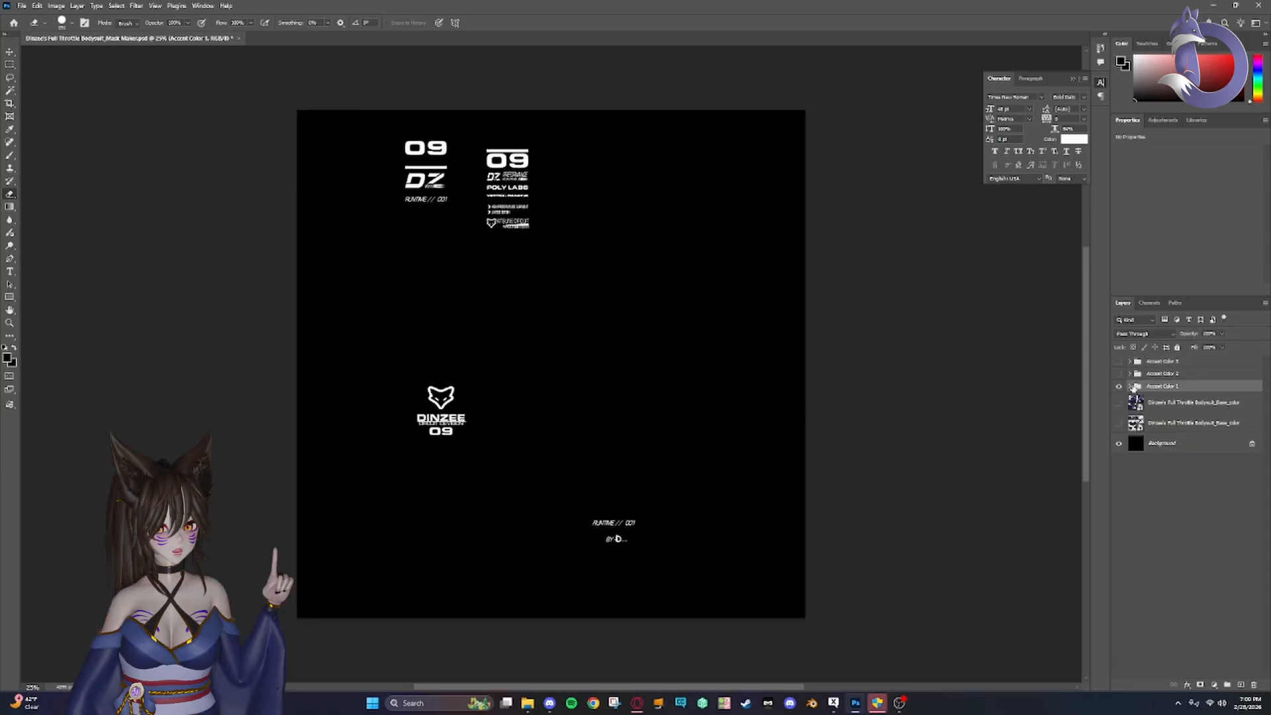
left_click(1131, 387)
left_click(1165, 400)
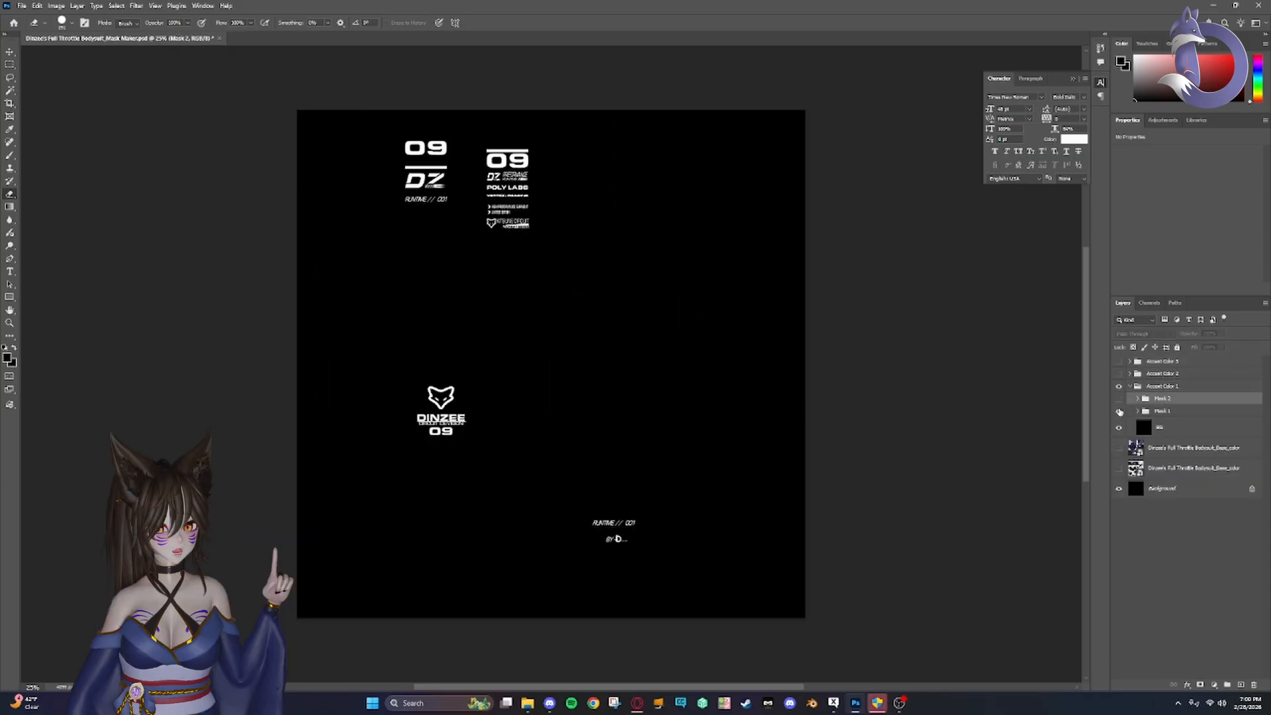
left_click(1119, 410)
left_click(1119, 399)
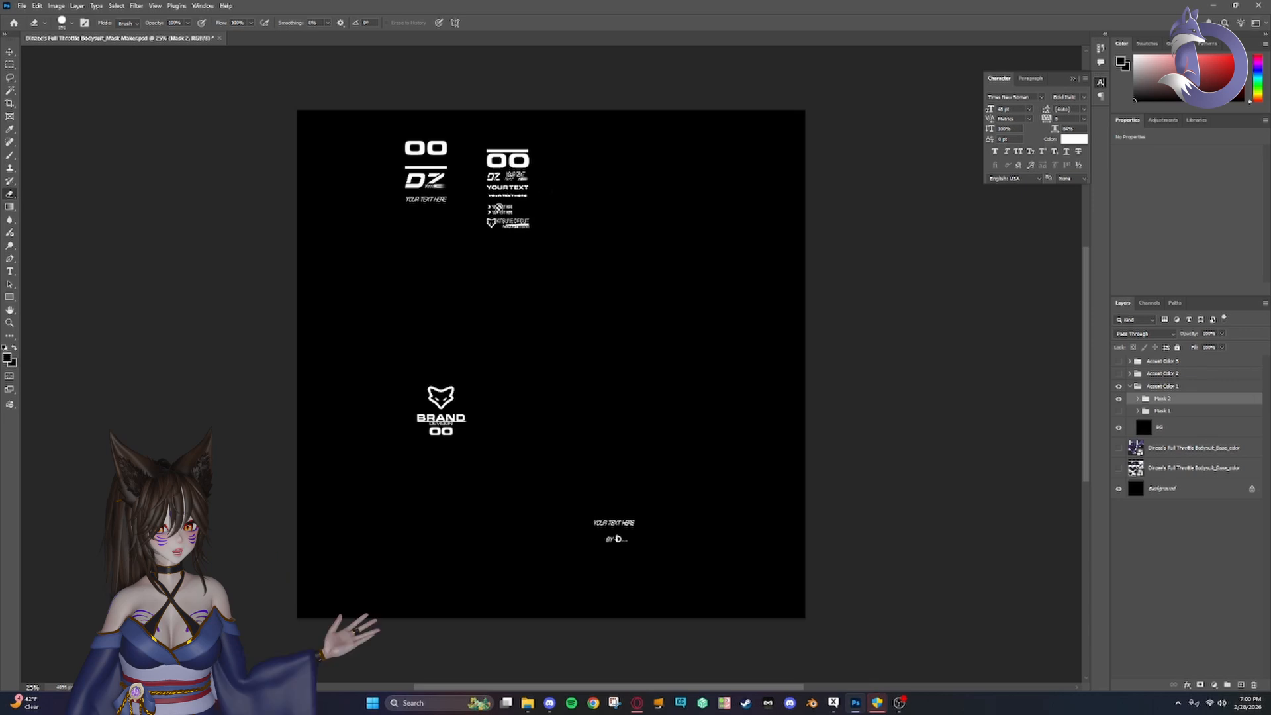
scroll(496, 216, "up", 2)
scroll(500, 216, "up", 3)
scroll(486, 227, "up", 3)
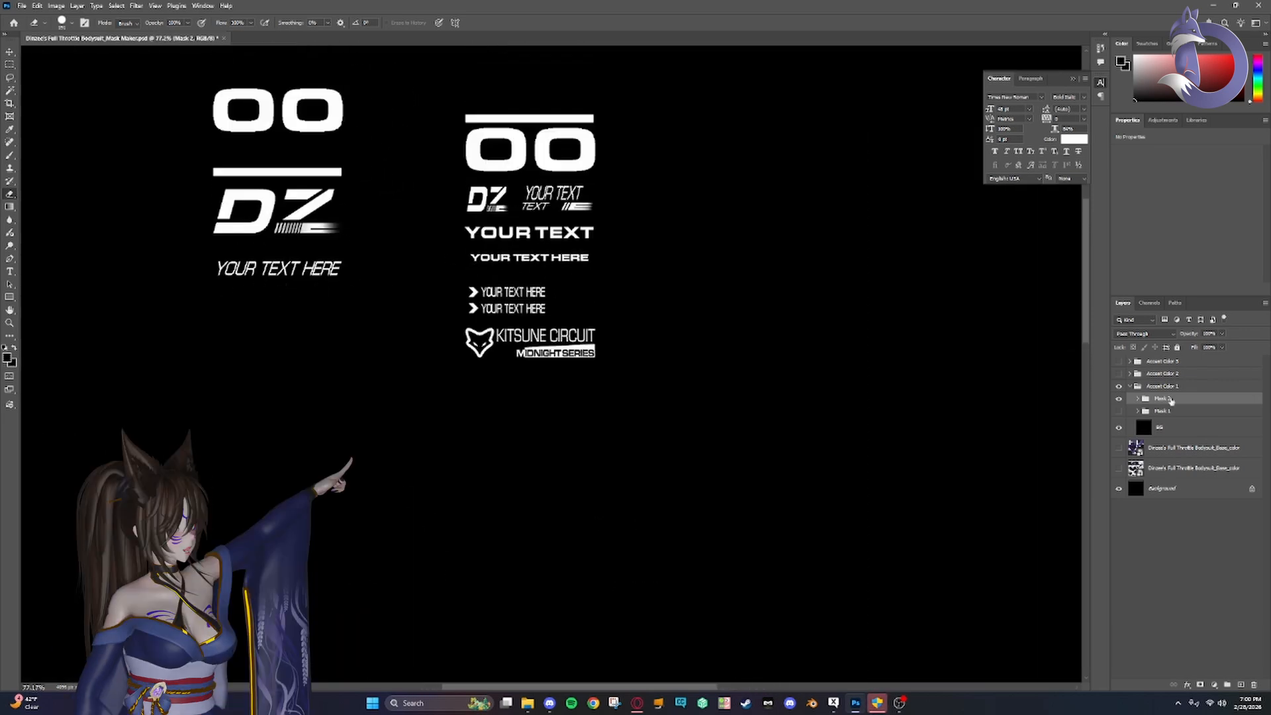
- Duplicate the Mask 2 group as Mask 3 and expand the copy down to its Right Sleeve layers
right_click(1171, 400)
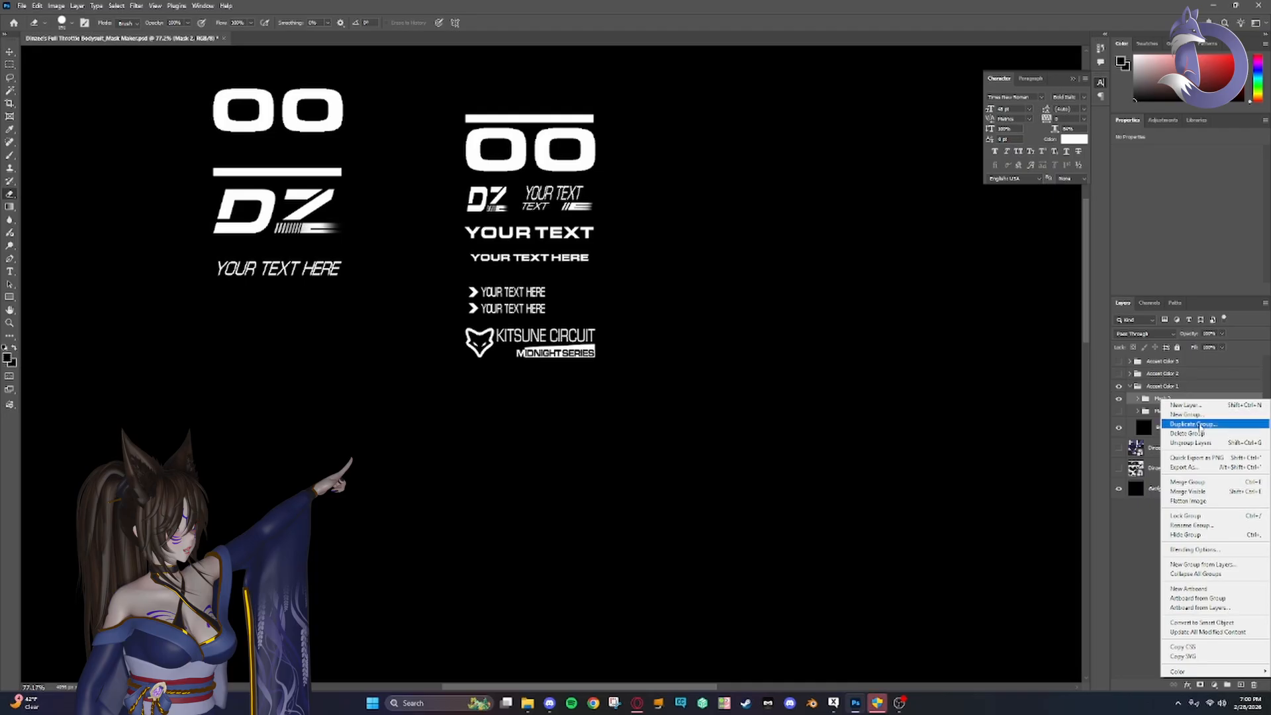
left_click(1192, 424)
left_click_drag(607, 214, 585, 215)
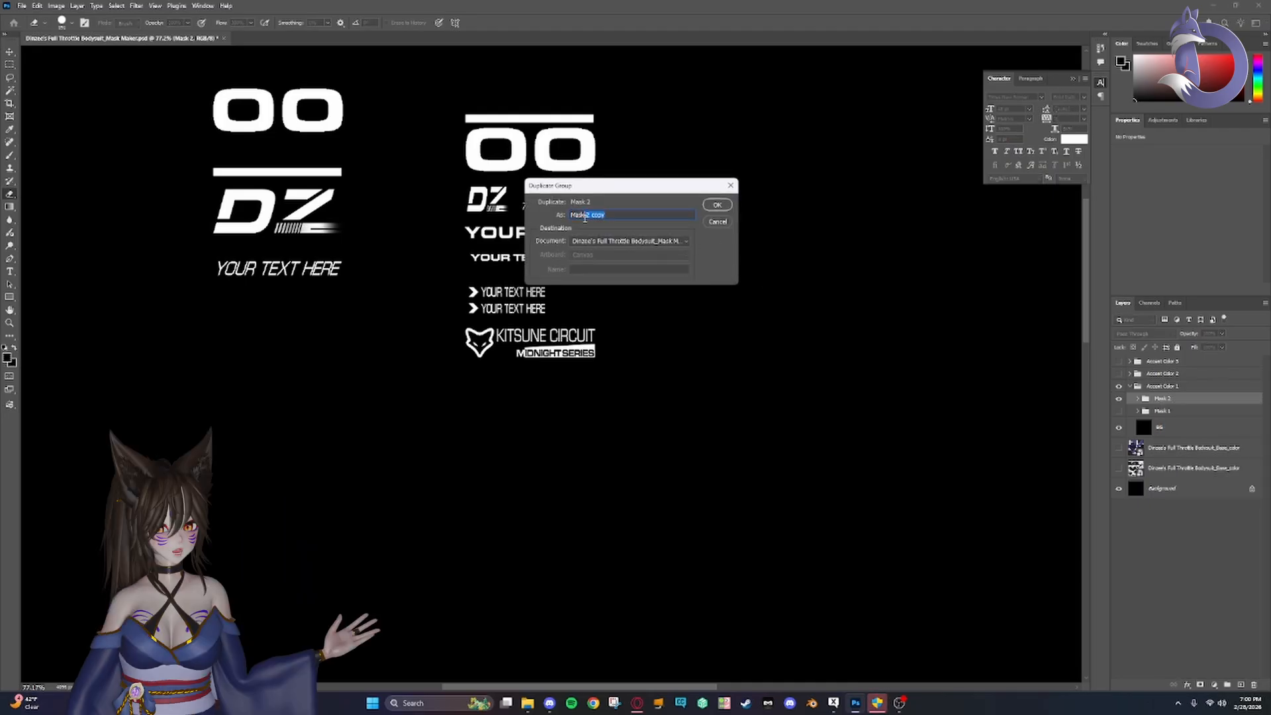
key("BackSpace")
type("3")
key("Return")
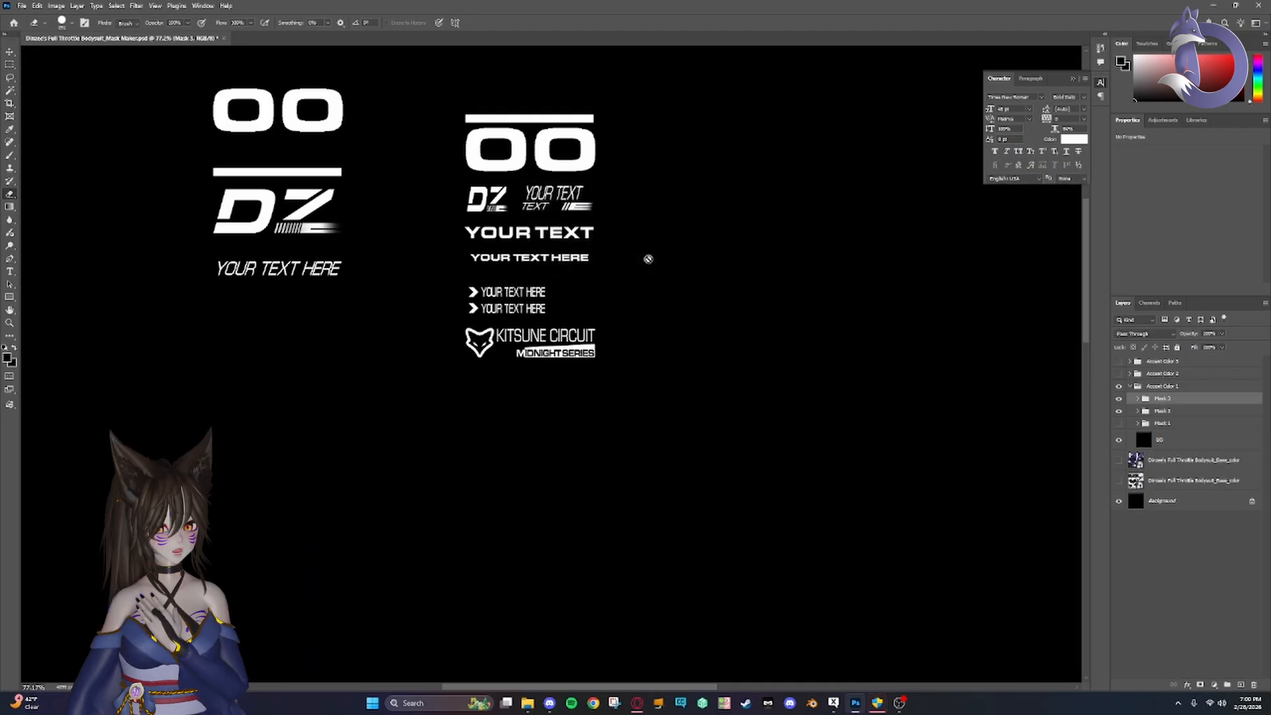
left_click(1138, 399)
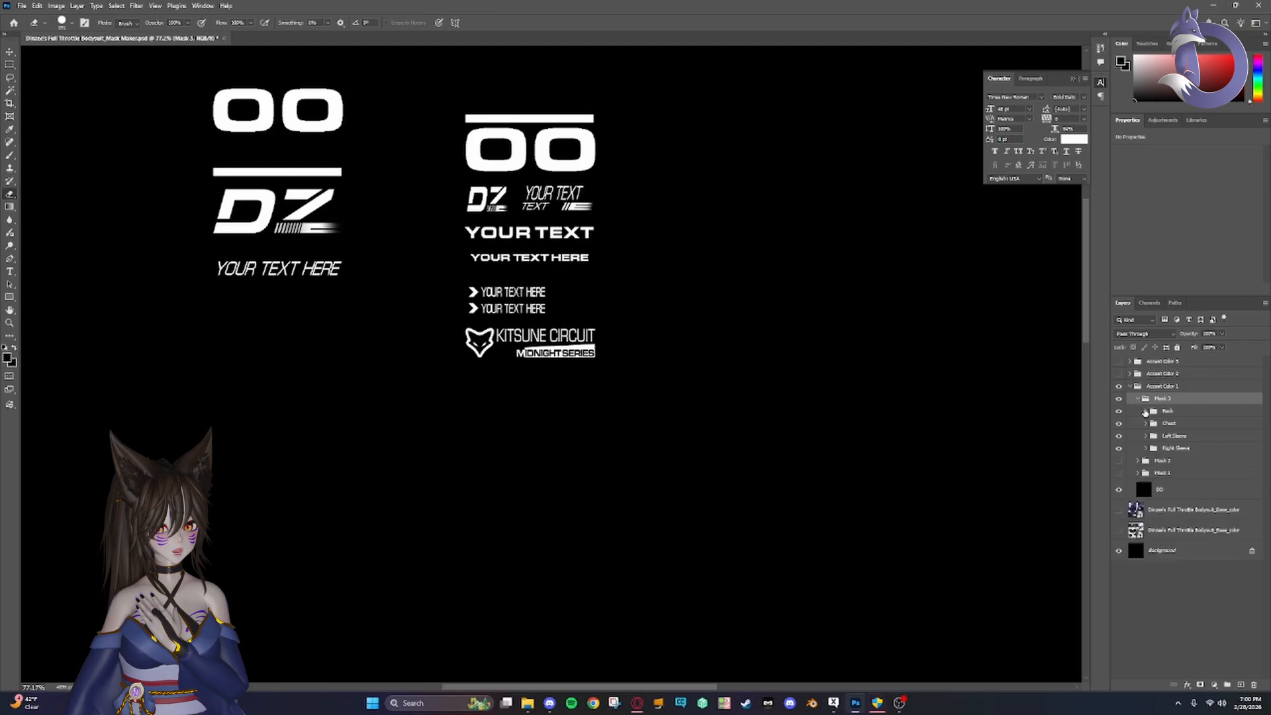
left_click(1147, 449)
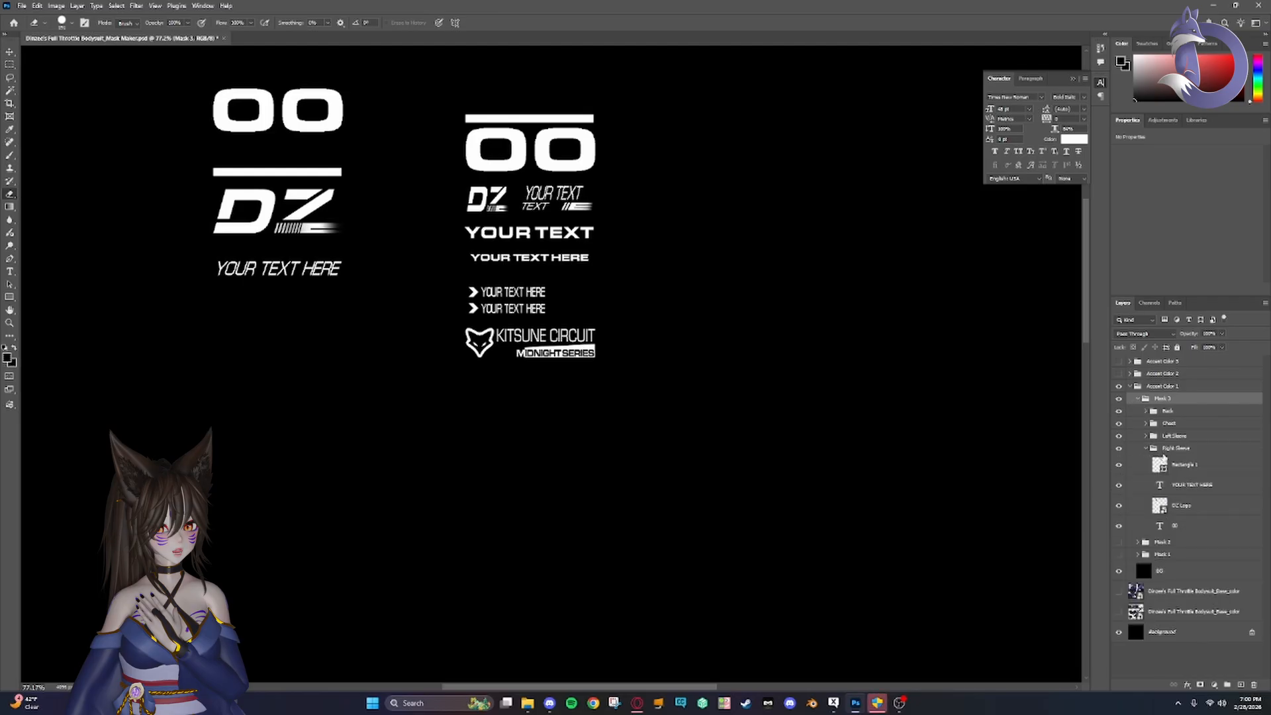
- Place the VLT logo image into the document above the Mask 3 group
left_click_drag(483, 462, 737, 528)
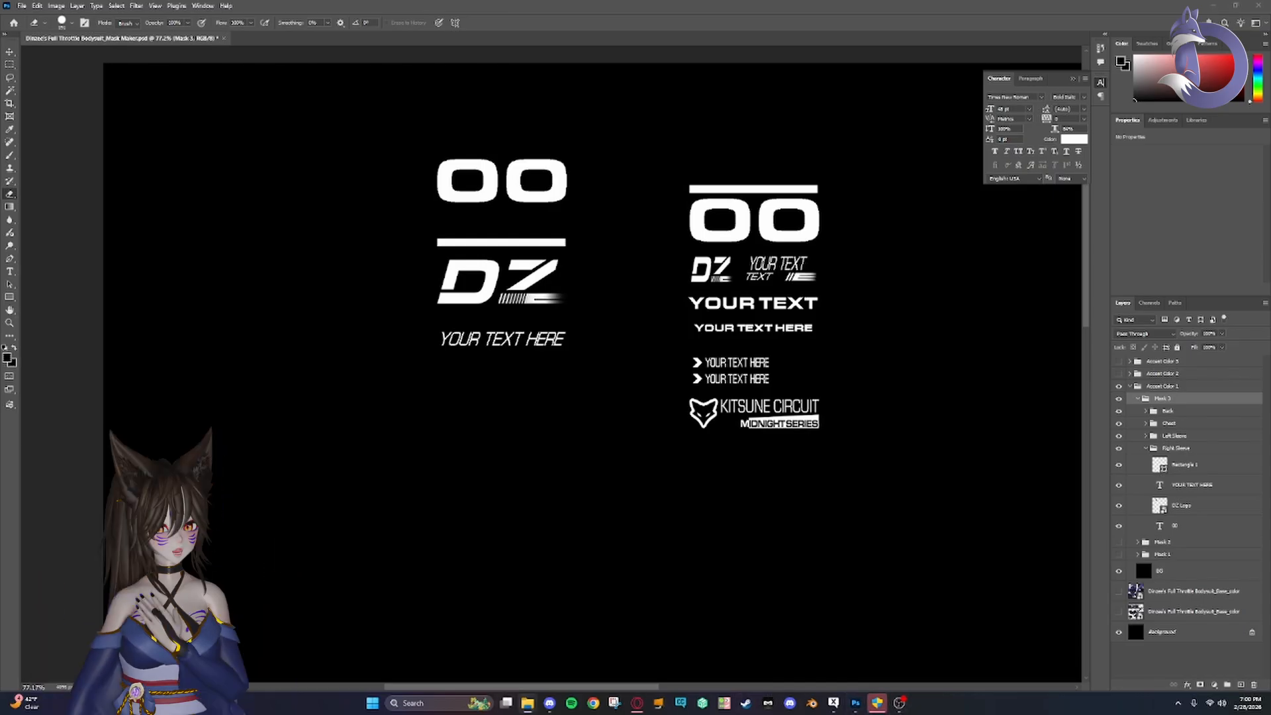
left_click_drag(482, 678, 693, 463)
scroll(682, 344, "down", 3)
scroll(682, 346, "down", 4)
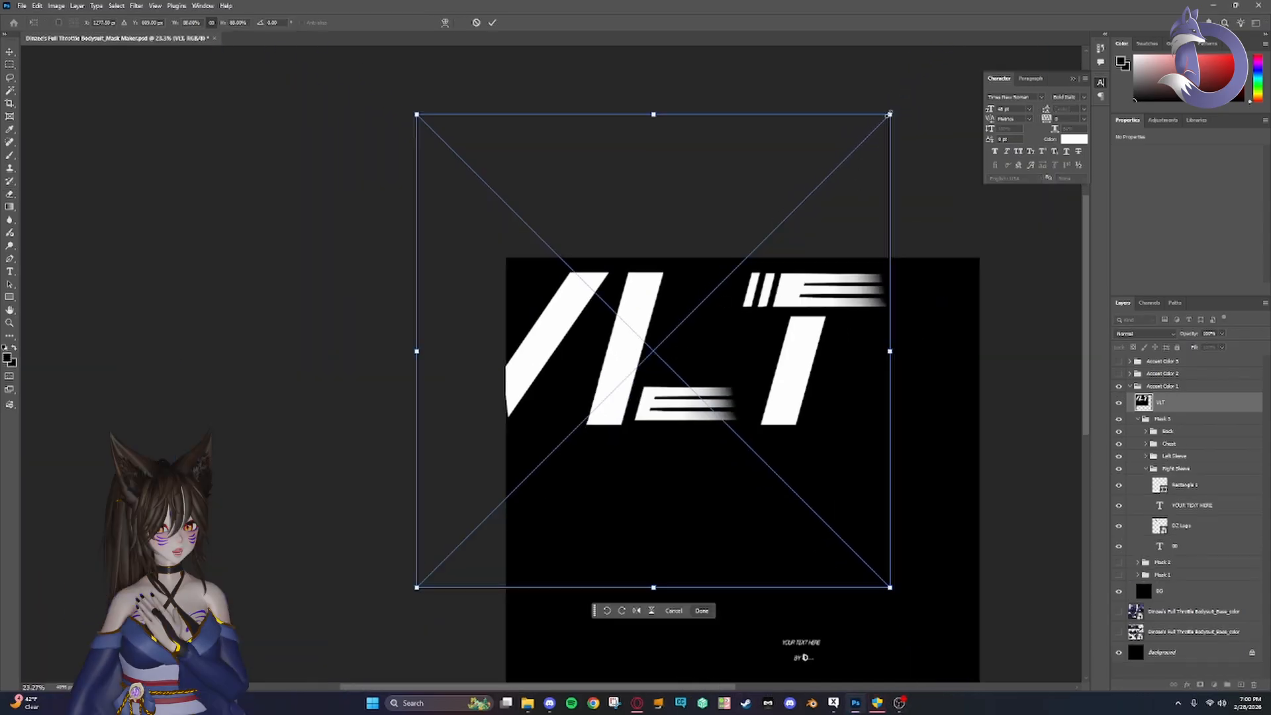
- Shrink the placed VLT logo to roughly the DZ logo's size and move it onto the right sleeve's DZ logo
left_click_drag(891, 114, 579, 426)
left_click_drag(525, 457, 614, 315)
left_click_drag(669, 284, 574, 376)
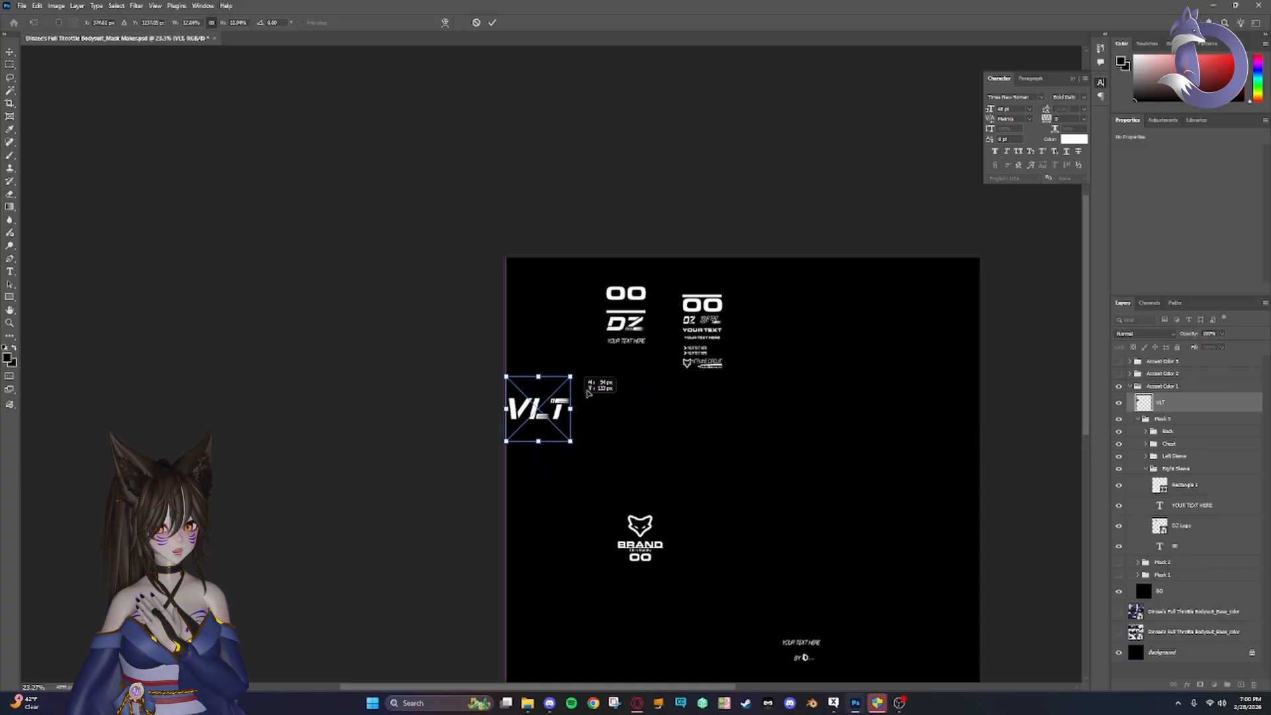
left_click_drag(539, 417, 621, 388)
scroll(629, 404, "up", 2)
scroll(609, 384, "up", 3)
left_click_drag(730, 245, 612, 362)
left_click_drag(573, 398, 667, 187)
key("Return")
- Move the VLT layer to the bottom of Mask 3's Right Sleeve group and lower the DZ Logo layer's opacity
left_click_drag(1193, 405, 1175, 499)
left_click(1185, 544)
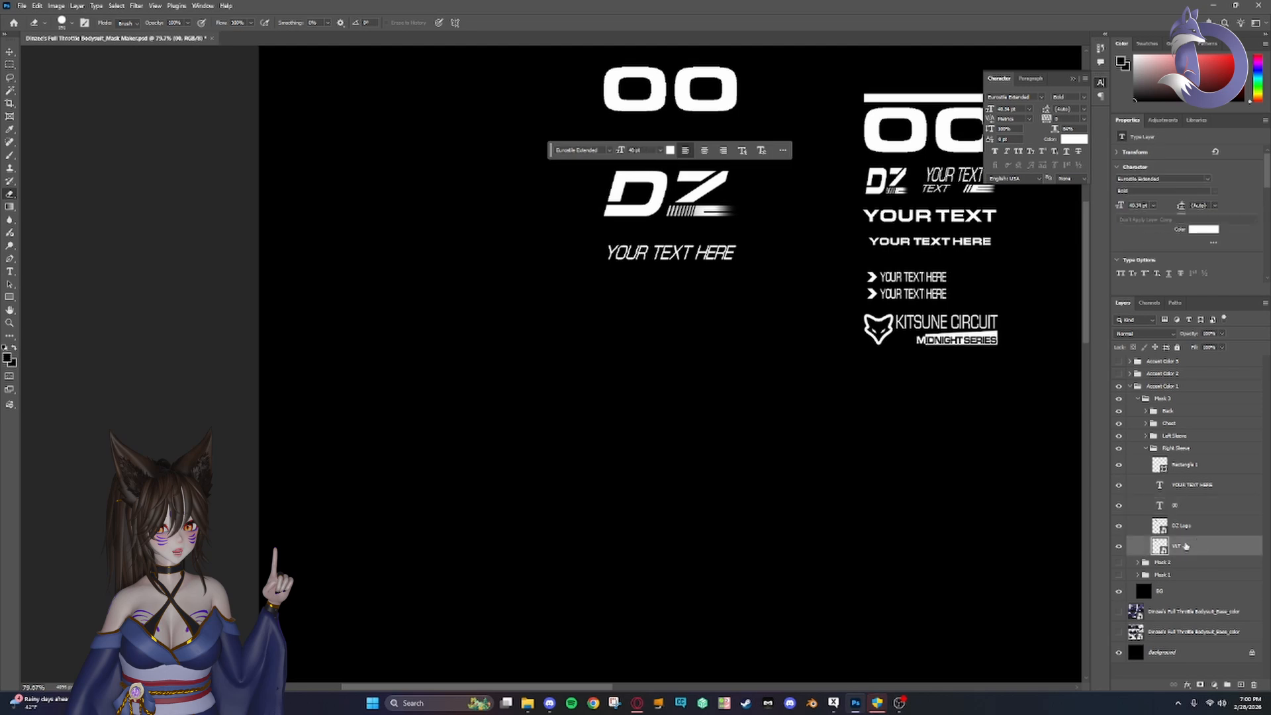
left_click(1170, 532)
left_click(1222, 334)
left_click_drag(1214, 341, 1203, 341)
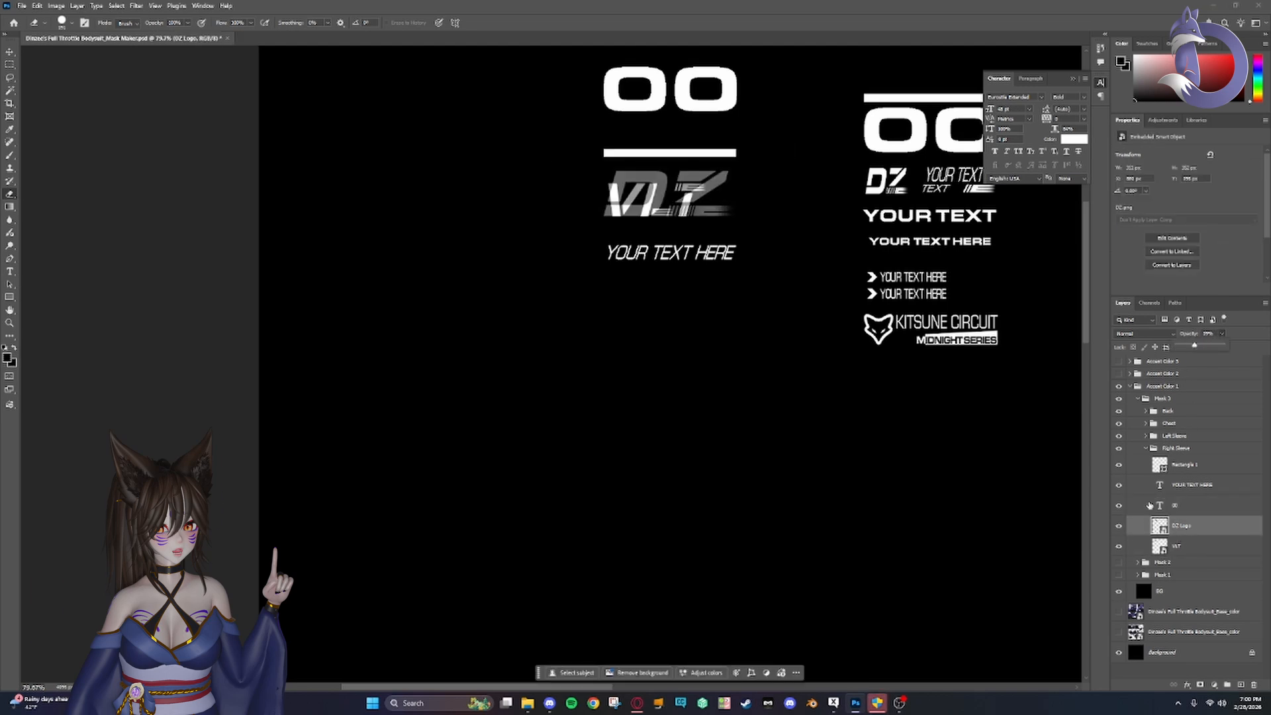
- Resize and align the VLT logo to match the right sleeve's DZ logo, and delete the DZ Logo layer
left_click(1185, 546)
key("ctrl+t")
left_click_drag(707, 146, 737, 131)
left_click_drag(667, 252, 667, 264)
left_click_drag(667, 125, 667, 122)
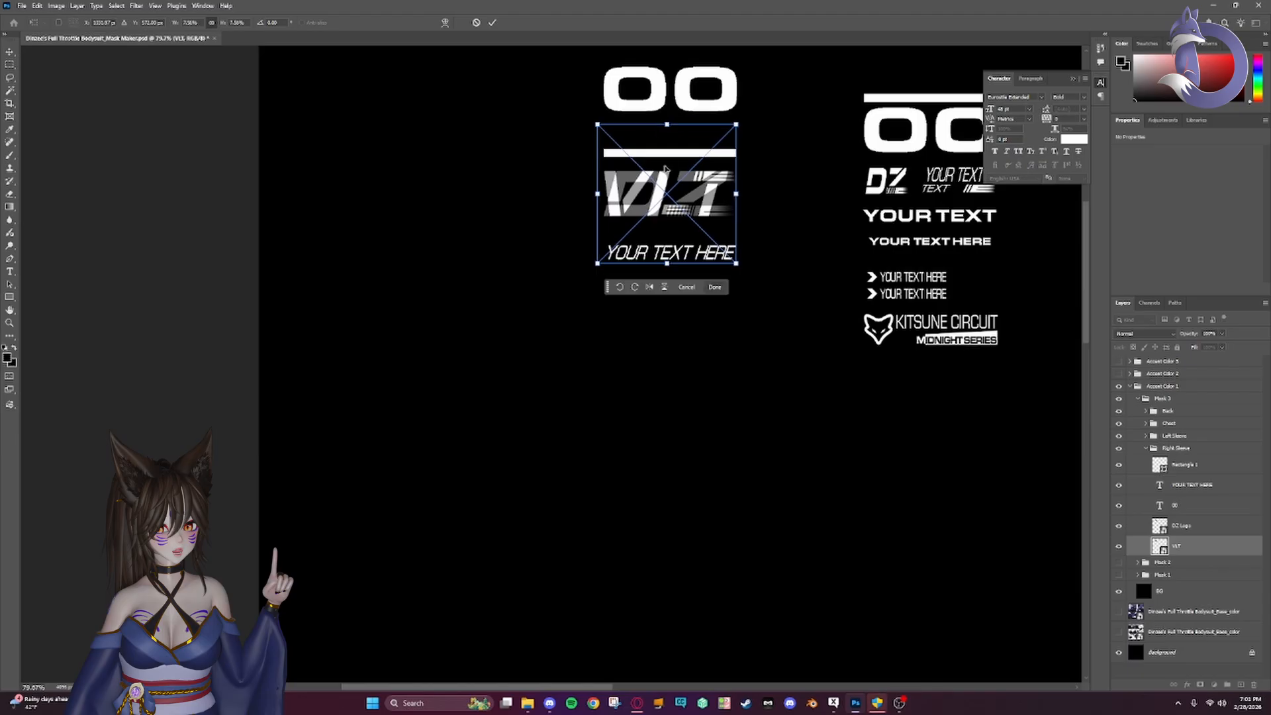
left_click_drag(666, 171, 671, 171)
key("Return")
left_click(1196, 529)
key("Delete")
- Replace the right sleeve's YOUR TEXT HERE with "V-SERIES // MACH 980"
scroll(690, 344, "up", 2)
scroll(690, 344, "up", 1)
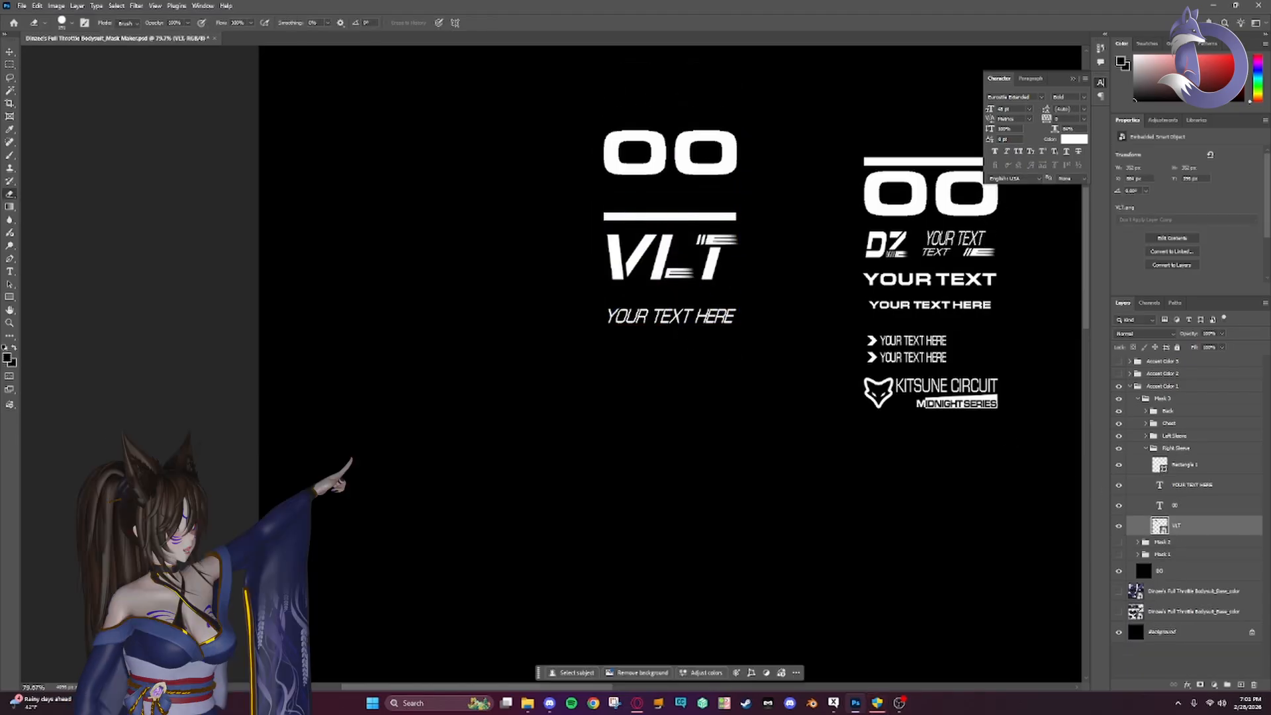
key("t")
triple_click(667, 315)
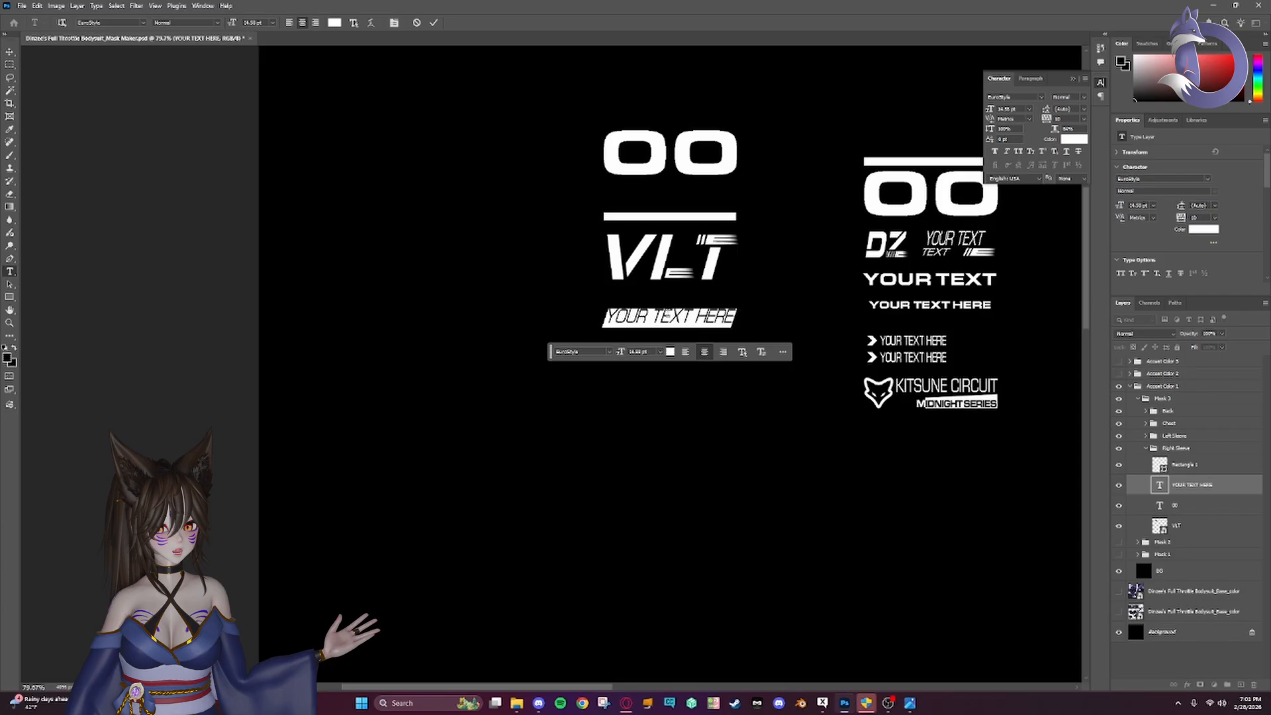
key("BackSpace")
type("V-SERIES //")
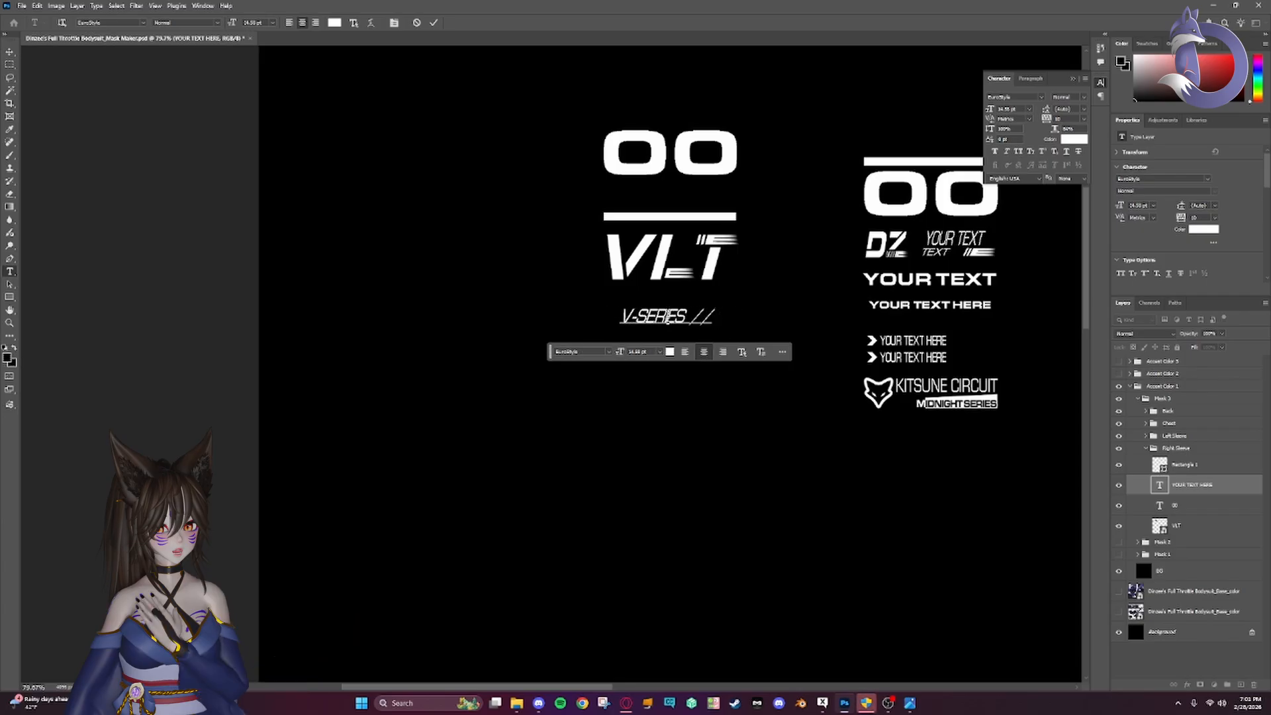
type("/ MACH")
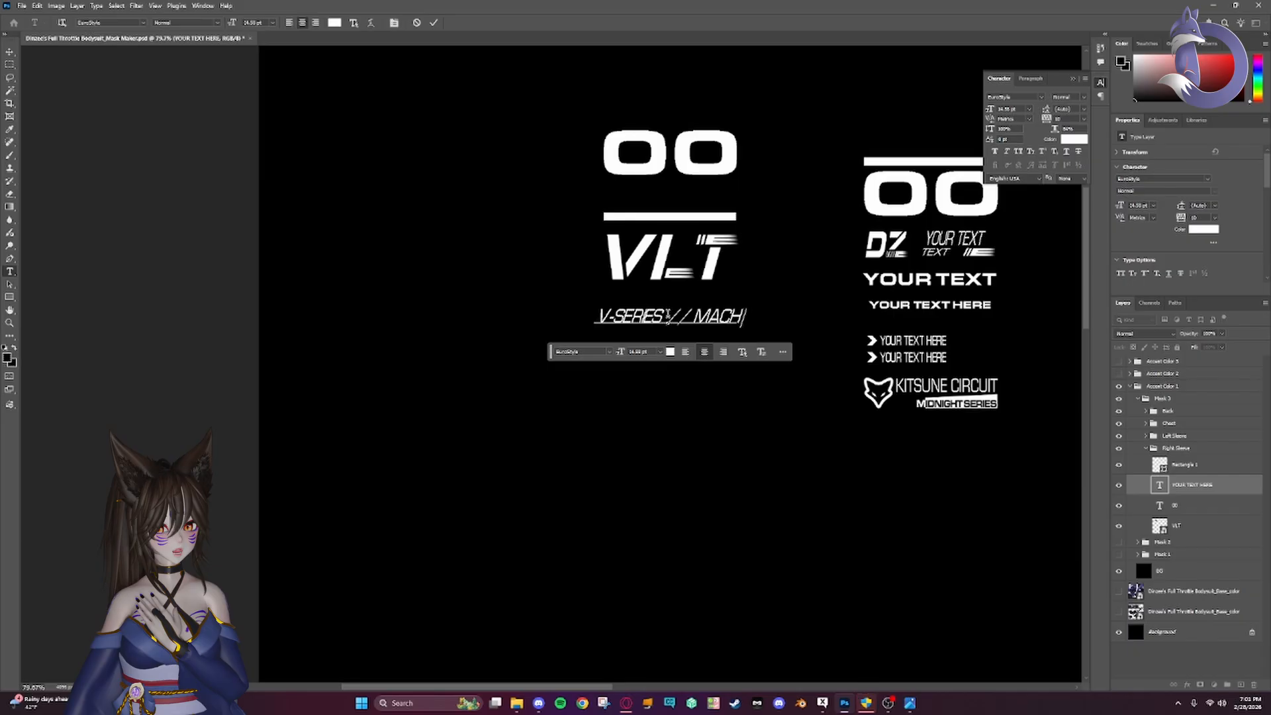
type(" 980")
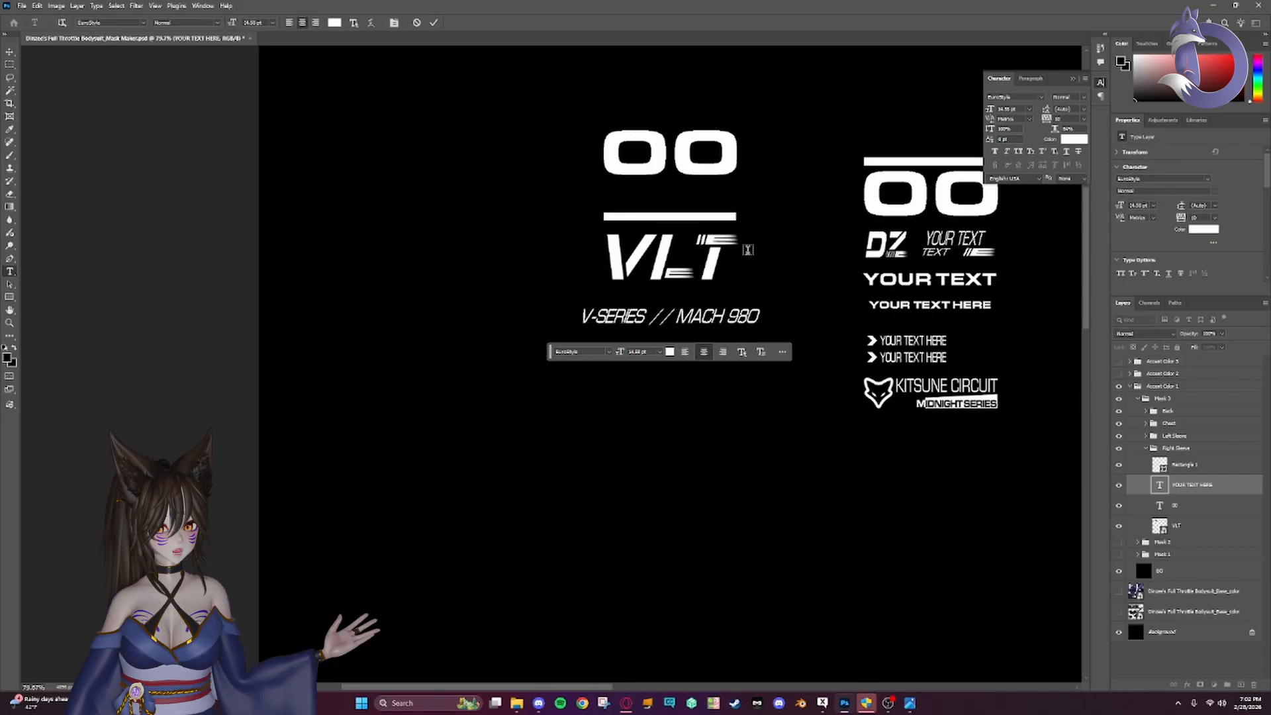
key("ctrl+Return")
- Scale the V-SERIES // MACH 980 text down to about the width of the VLT logo above it
key("ctrl+t")
left_click_drag(764, 326, 741, 322)
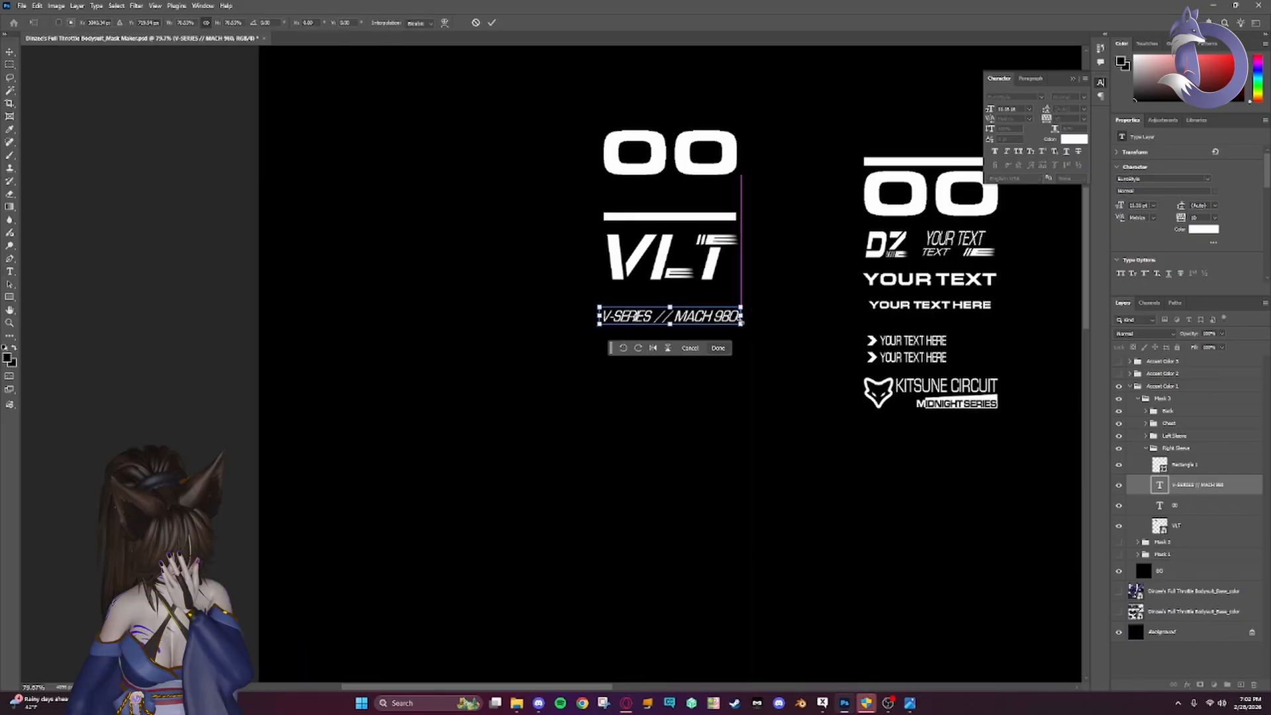
key("Return")
- Change the right sleeve's 00 text to "V9" and collapse the Right Sleeve group
scroll(671, 176, "up", 1)
left_click(670, 176)
left_click_drag(740, 177, 605, 177)
type("V9")
left_click(1185, 465)
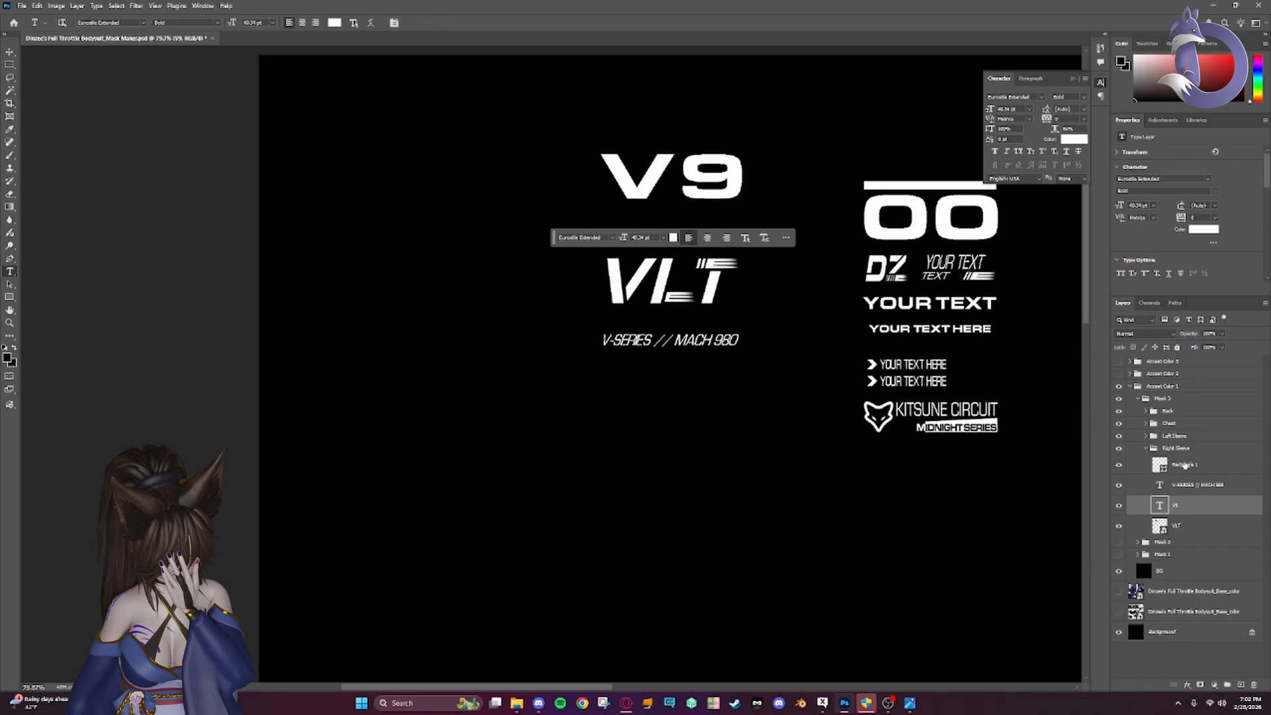
left_click(1145, 448)
left_click(1119, 449)
left_click(1119, 448)
- Expand Mask 3's Left Sleeve group and change the left sleeve's 00 text to "V9"
left_click(1145, 436)
left_click_drag(894, 461, 626, 470)
mouse_move(665, 227)
left_mouse_down()
mouse_move(718, 227)
mouse_move(689, 224)
left_mouse_up()
type("9")
key("Left")
key("shift+Left")
type("V")
key("ctrl+Return")
key("ctrl+t")
key("Return")
left_click(689, 273)
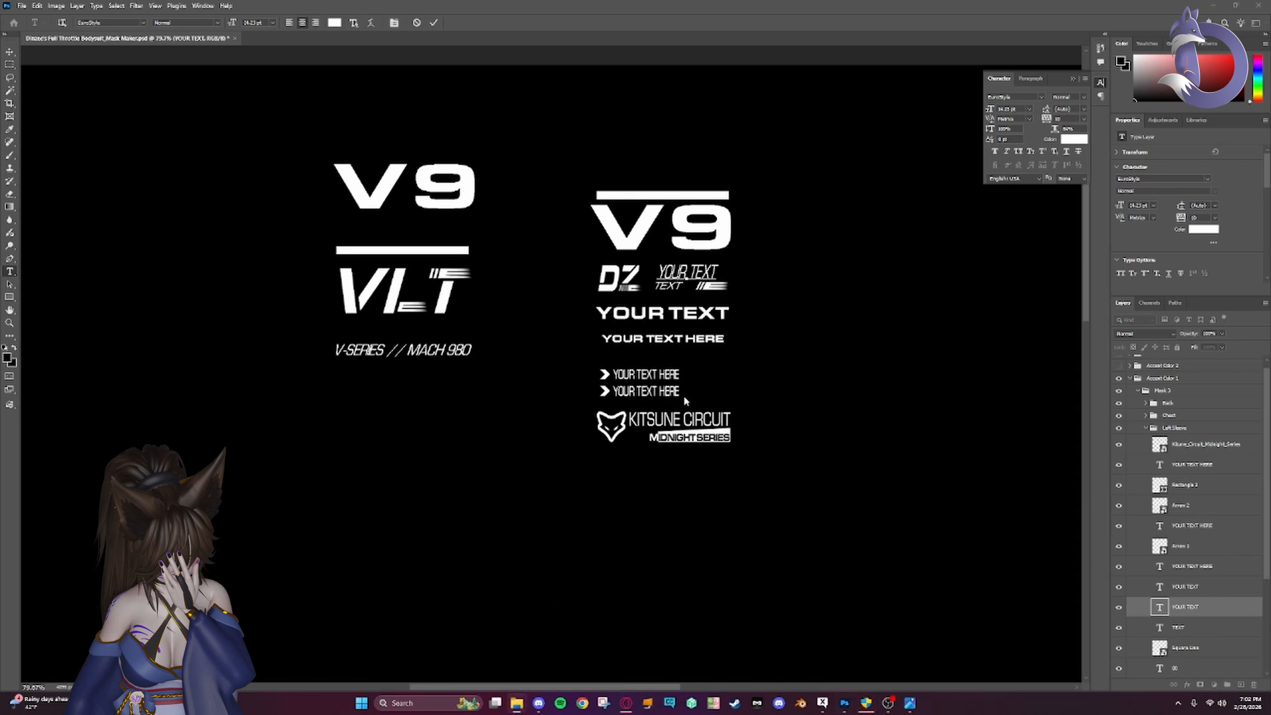
scroll(685, 400, "down", 5)
left_click(570, 134)
left_click(432, 23)
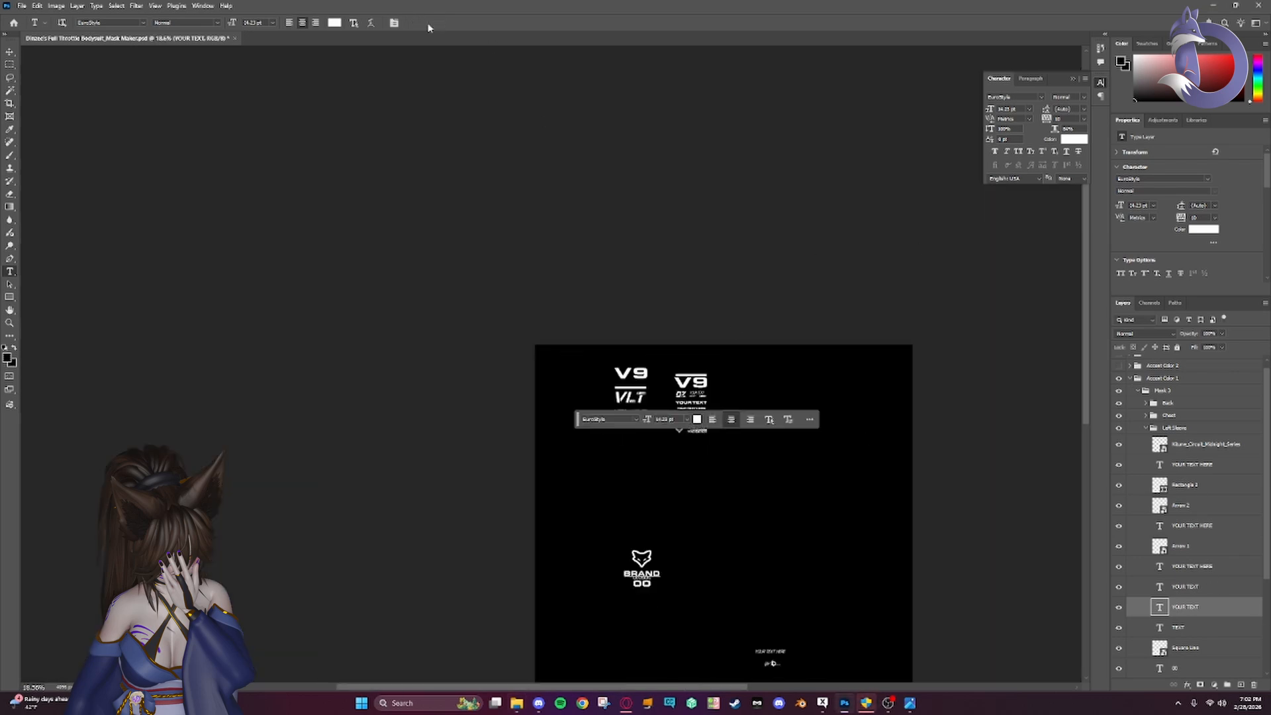
- Place the VLT logo image again, shrink it and position it over the left sleeve's small DZ logo
left_click(9, 51)
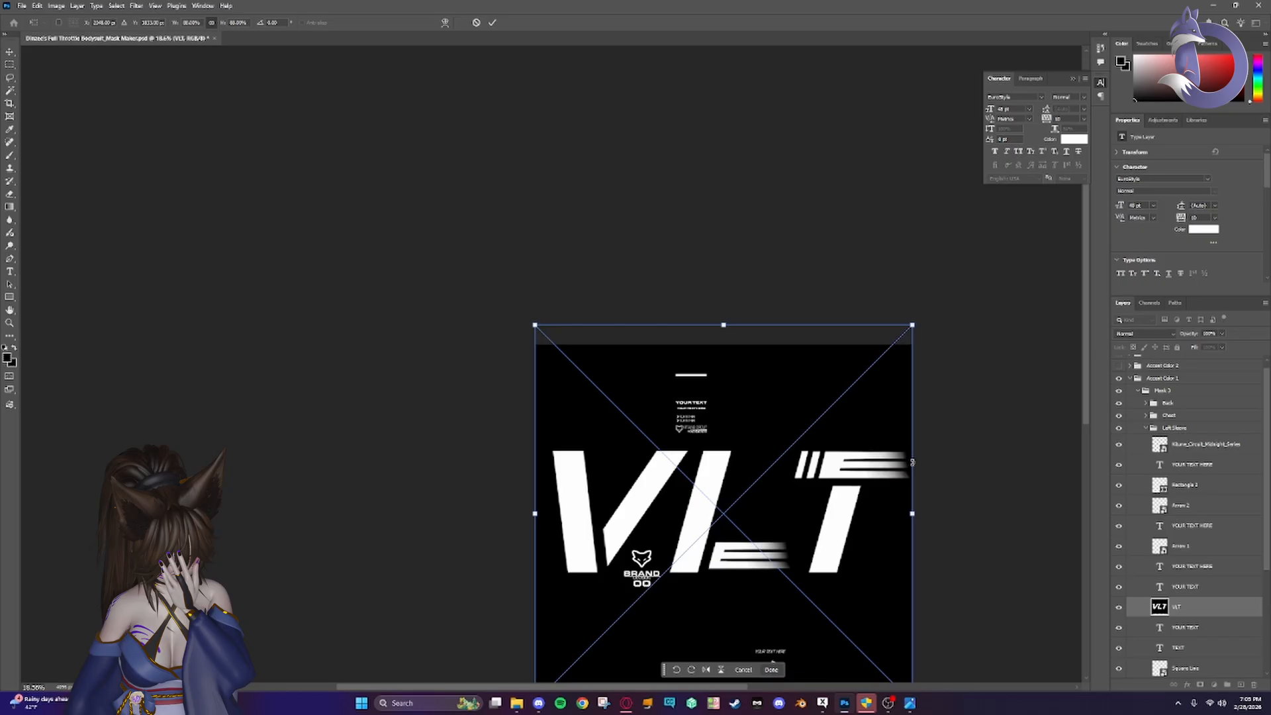
left_click_drag(913, 325, 626, 603)
left_click_drag(590, 646, 705, 400)
scroll(673, 440, "up", 6)
left_click_drag(740, 359, 721, 204)
left_click_drag(777, 114, 720, 170)
left_click_drag(702, 200, 735, 160)
scroll(1197, 587, "down", 3)
- Move the VLT layer to the bottom of the Left Sleeve group and fine-tune the logo's placement beside YOUR TEXT
left_click_drag(1183, 490, 1182, 588)
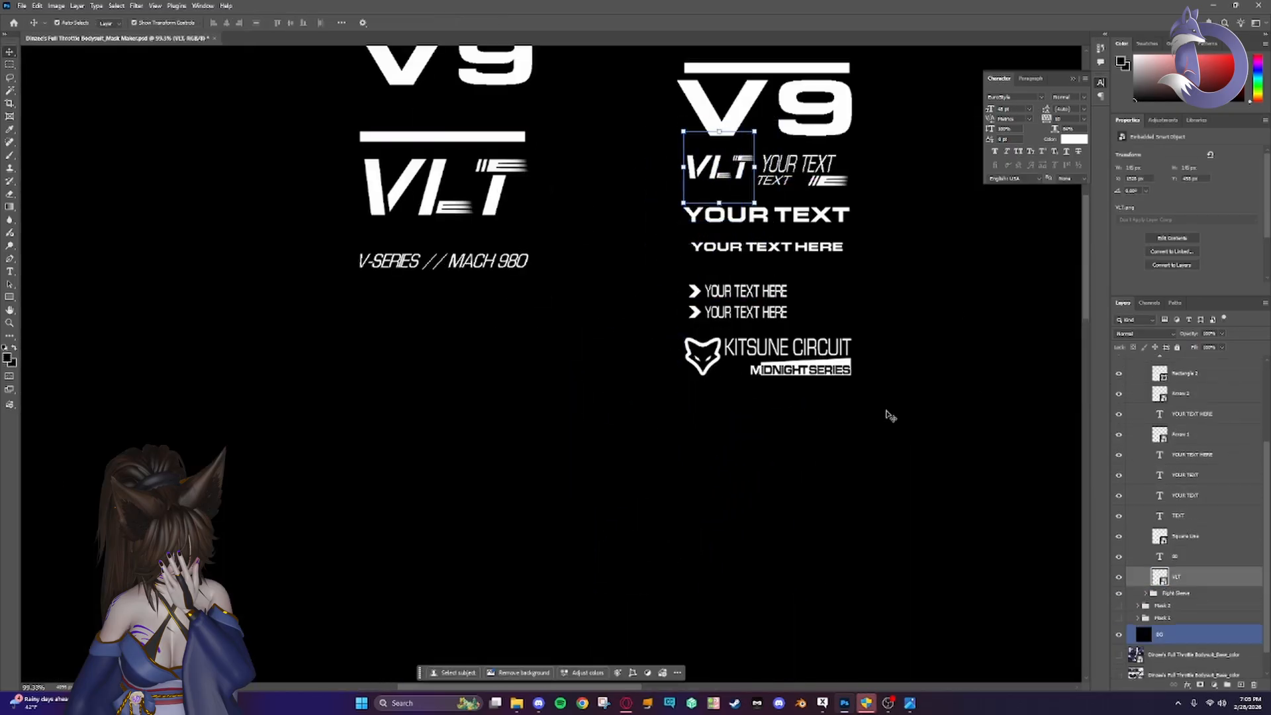
scroll(749, 211, "up", 6)
left_click_drag(709, 195, 709, 202)
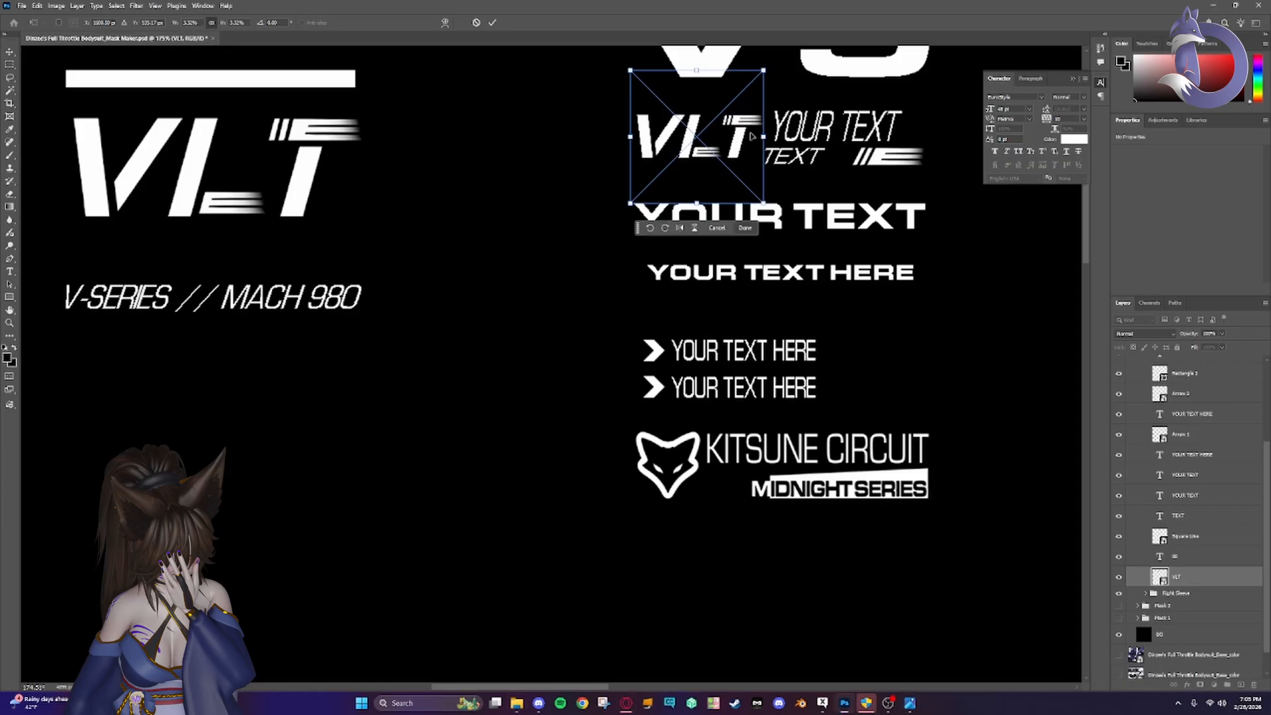
key("Return")
- Replace the italic YOUR TEXT beside the left sleeve's VLT logo with "SIGNATURE"
left_click(1166, 556)
left_click(1205, 541)
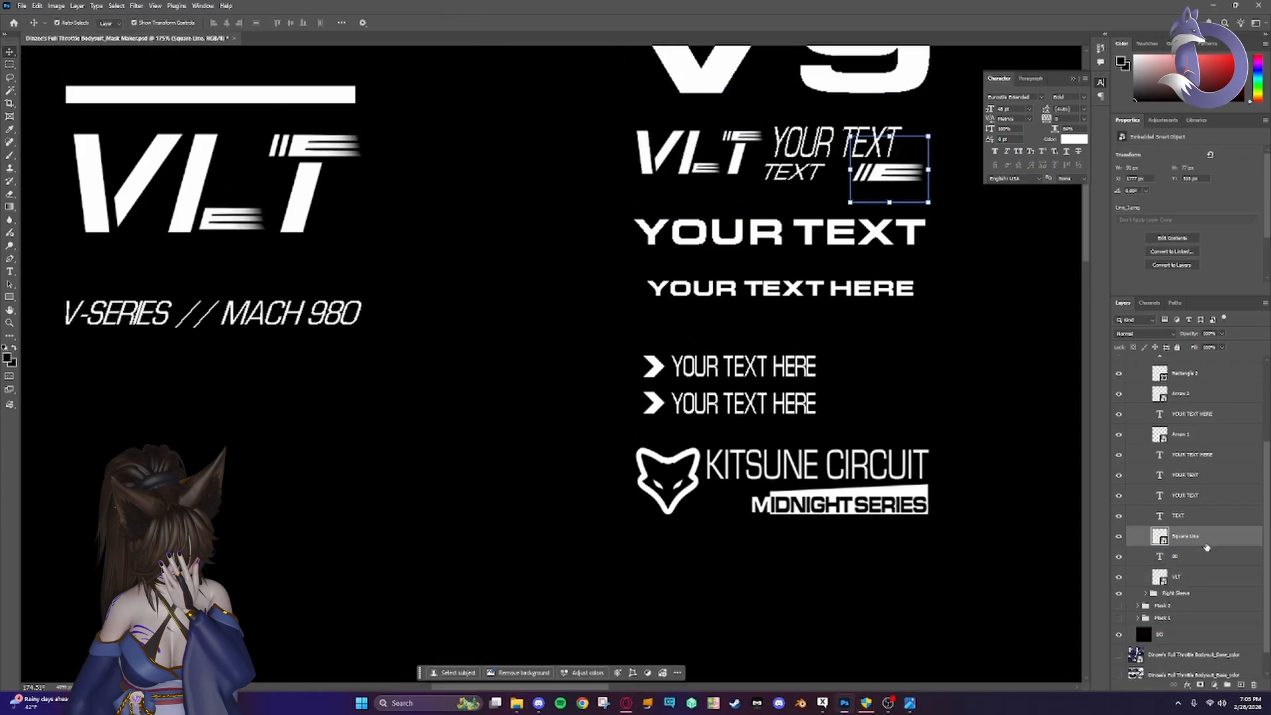
left_click(1200, 519)
double_click(863, 151)
type("SIGNATURE")
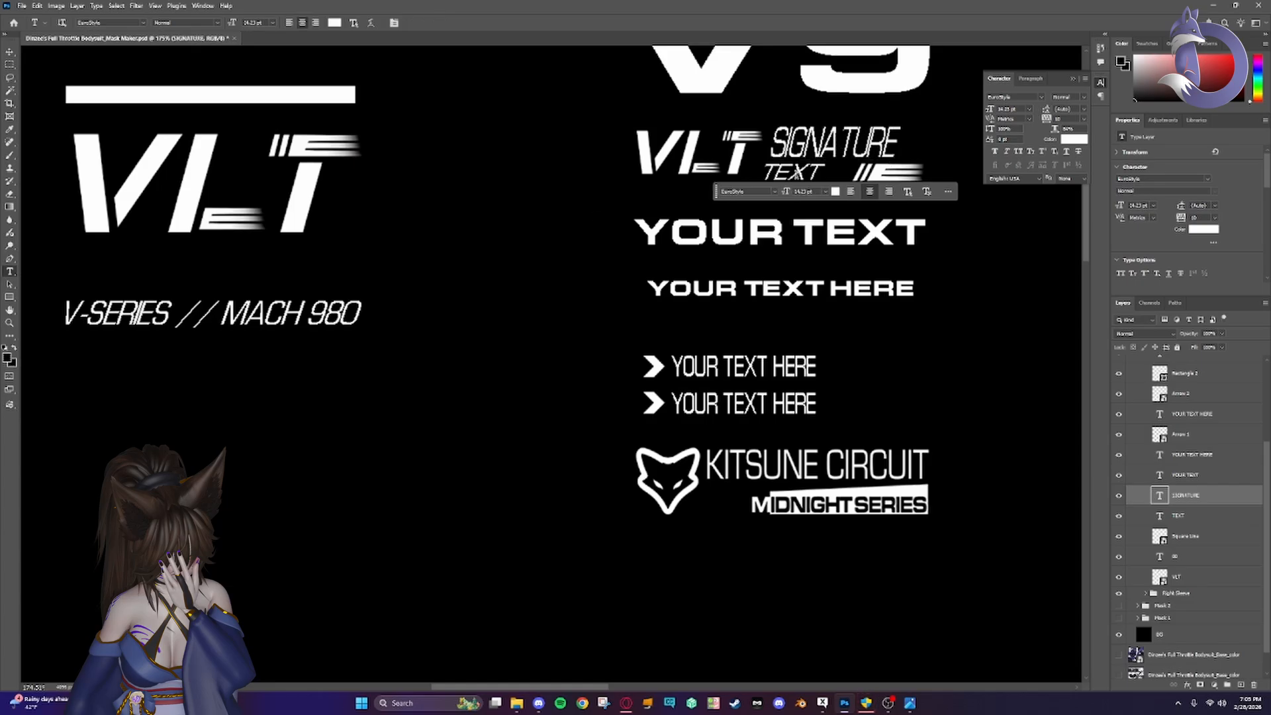
- Replace the small TEXT under SIGNATURE with "RUNTIME" and scale it to fit between the VLT logo and the line graphic
left_click(794, 174)
type("RUNTIME")
key("ctrl+Return")
key("ctrl+t")
left_click_drag(742, 171, 769, 172)
- Replace the bold YOUR TEXT below the VLT SIGNATURE logo with "V-SERIES" and select the text of the YOUR TEXT HERE line beneath it
left_click(1190, 479)
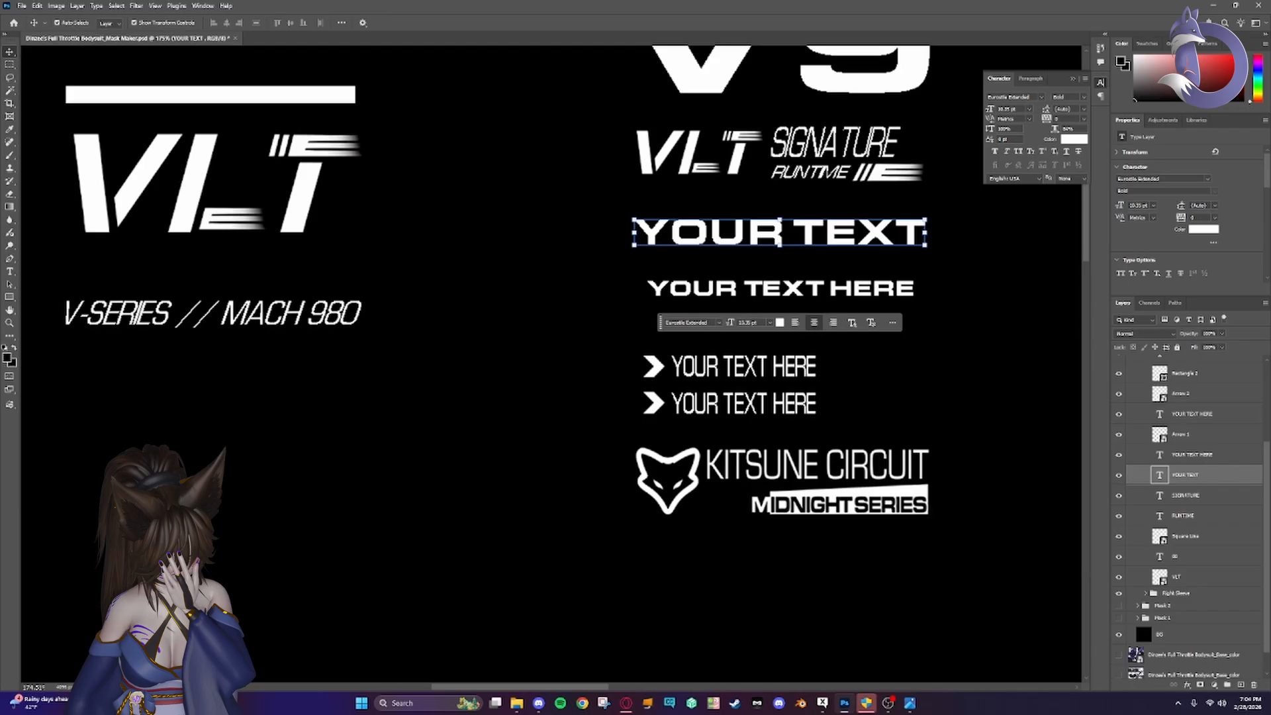
scroll(861, 312, "up", 2)
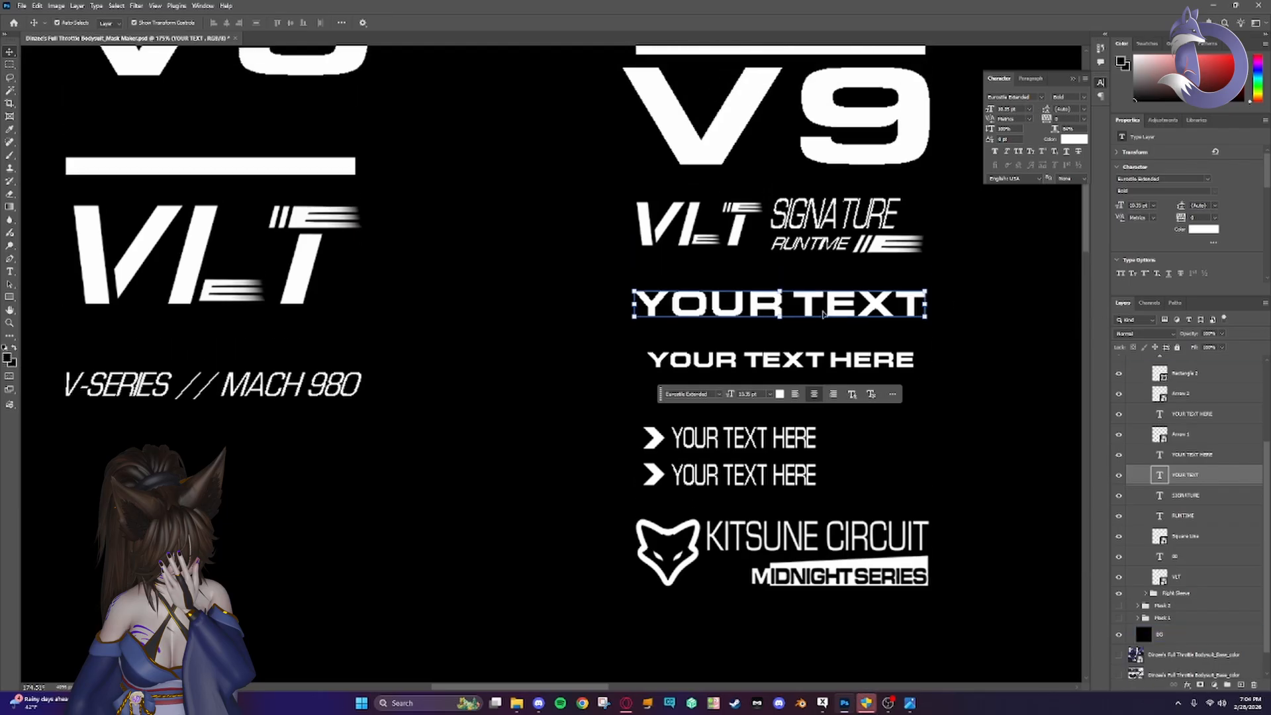
key("y")
left_click(839, 299)
key("Escape")
left_click(1192, 455)
key("t")
left_click(782, 298)
key("ctrl+a")
type("V-SERIES")
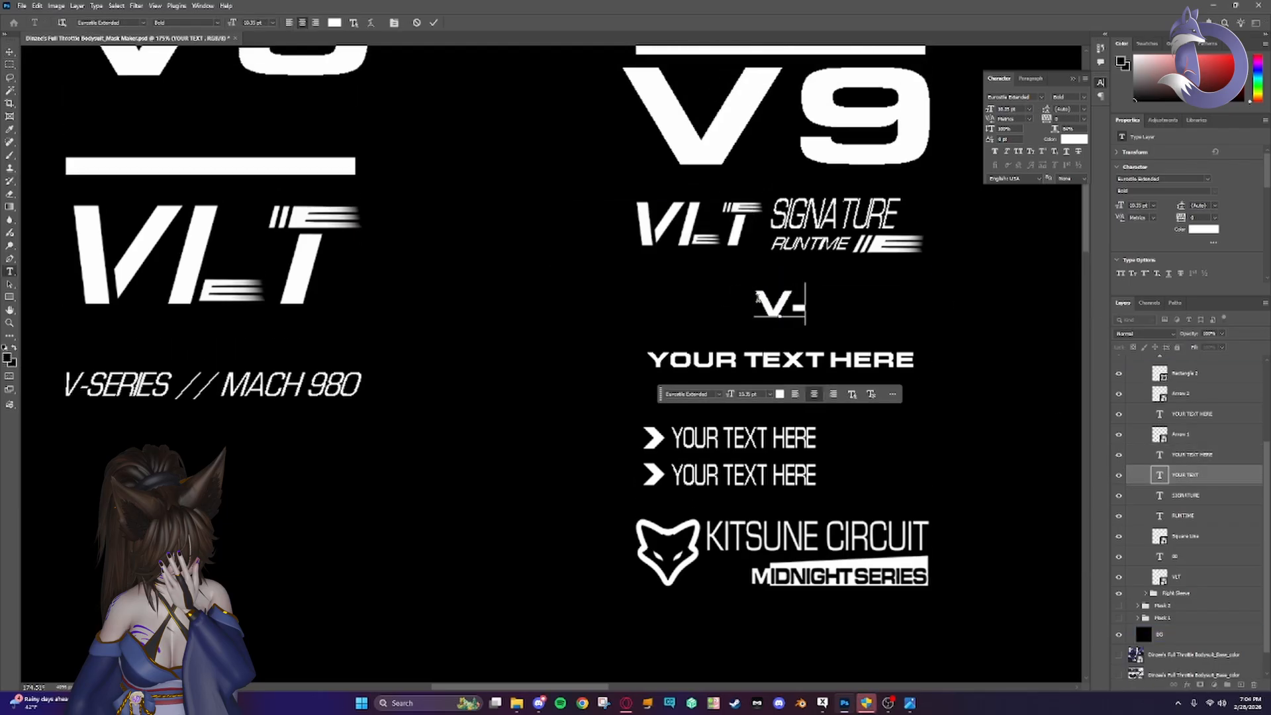
left_click(780, 359)
key("ctrl+a")
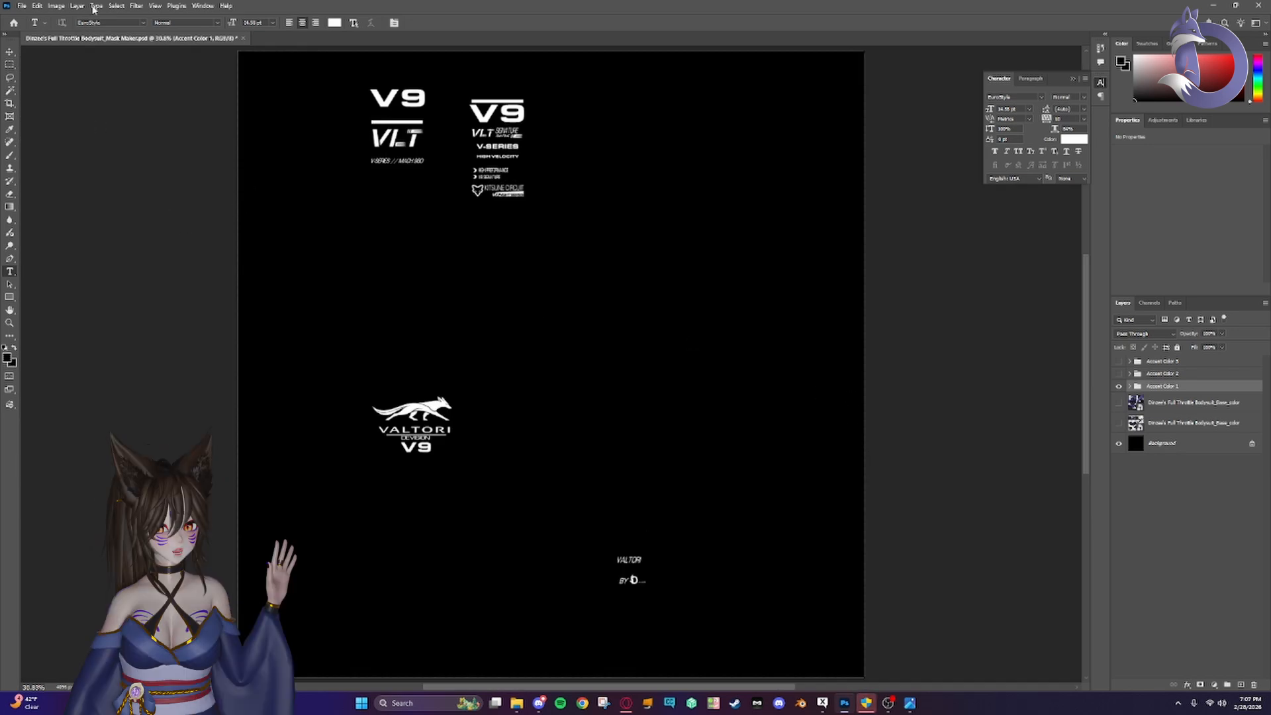
- Start a quick PNG export of the mask and browse to the Masks folder inside Textures
left_click(21, 7)
mouse_move(63, 180)
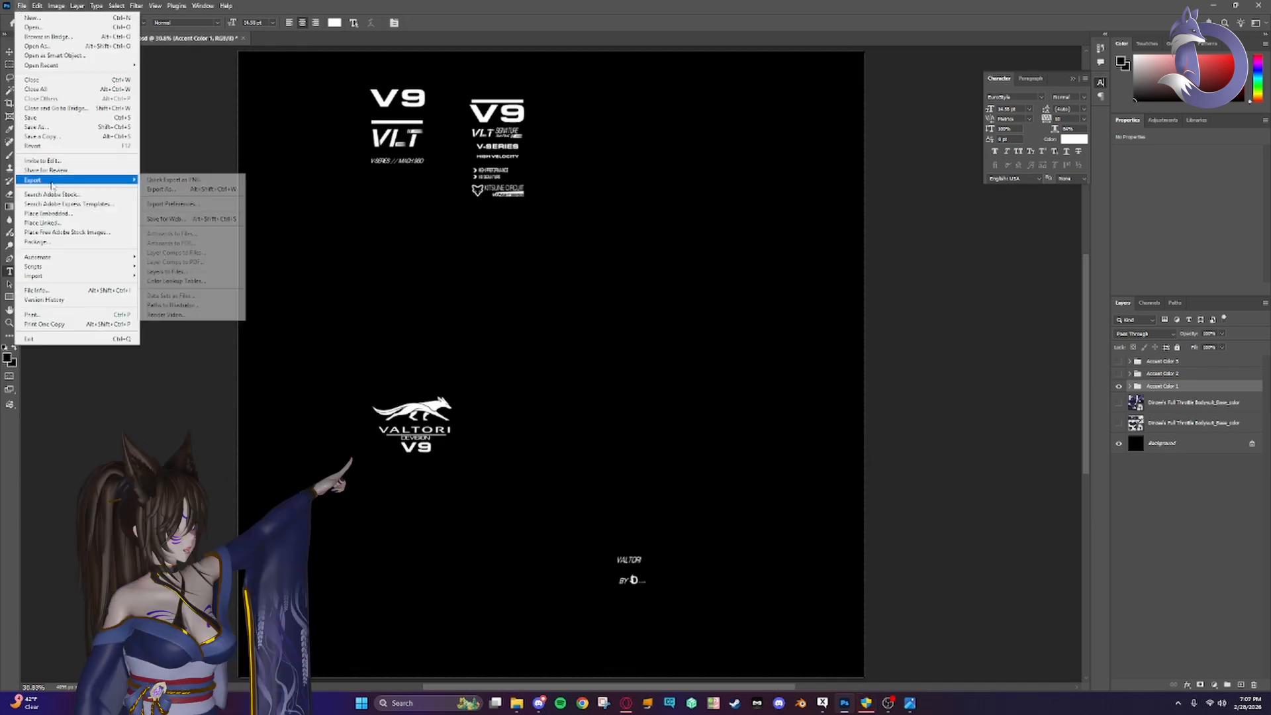
left_click(175, 180)
left_click(473, 204)
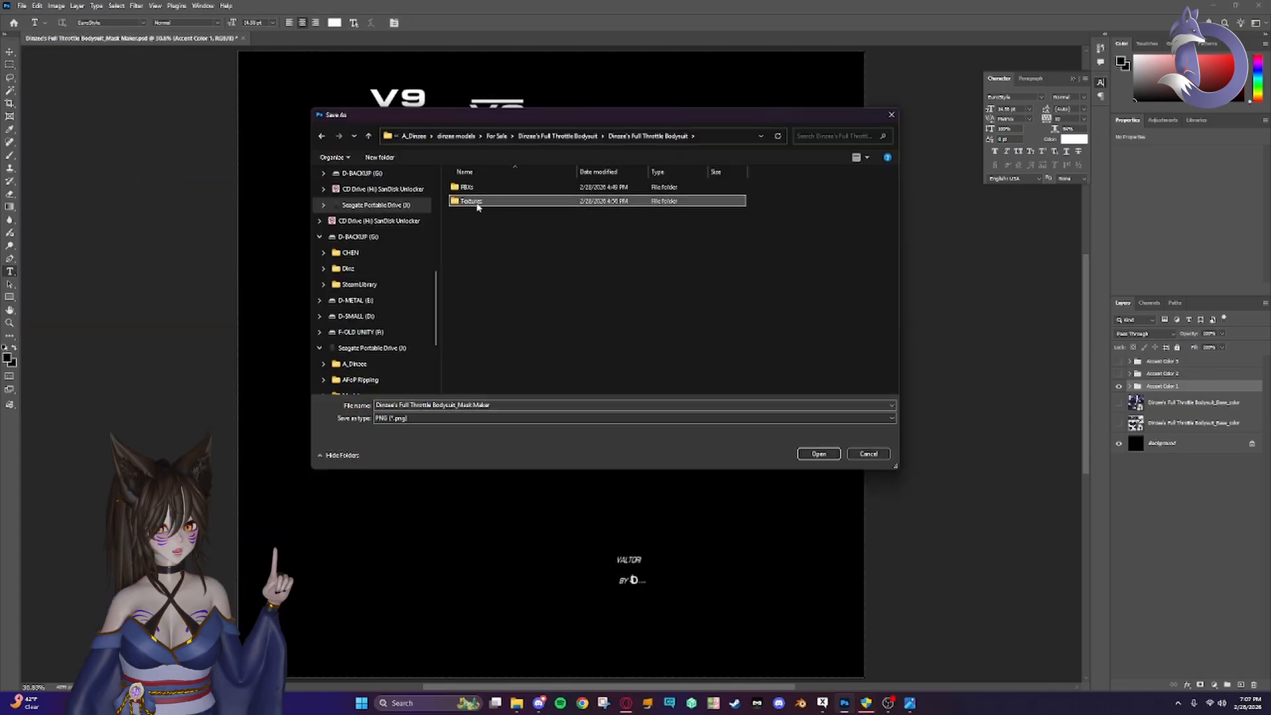
double_click(477, 207)
double_click(482, 202)
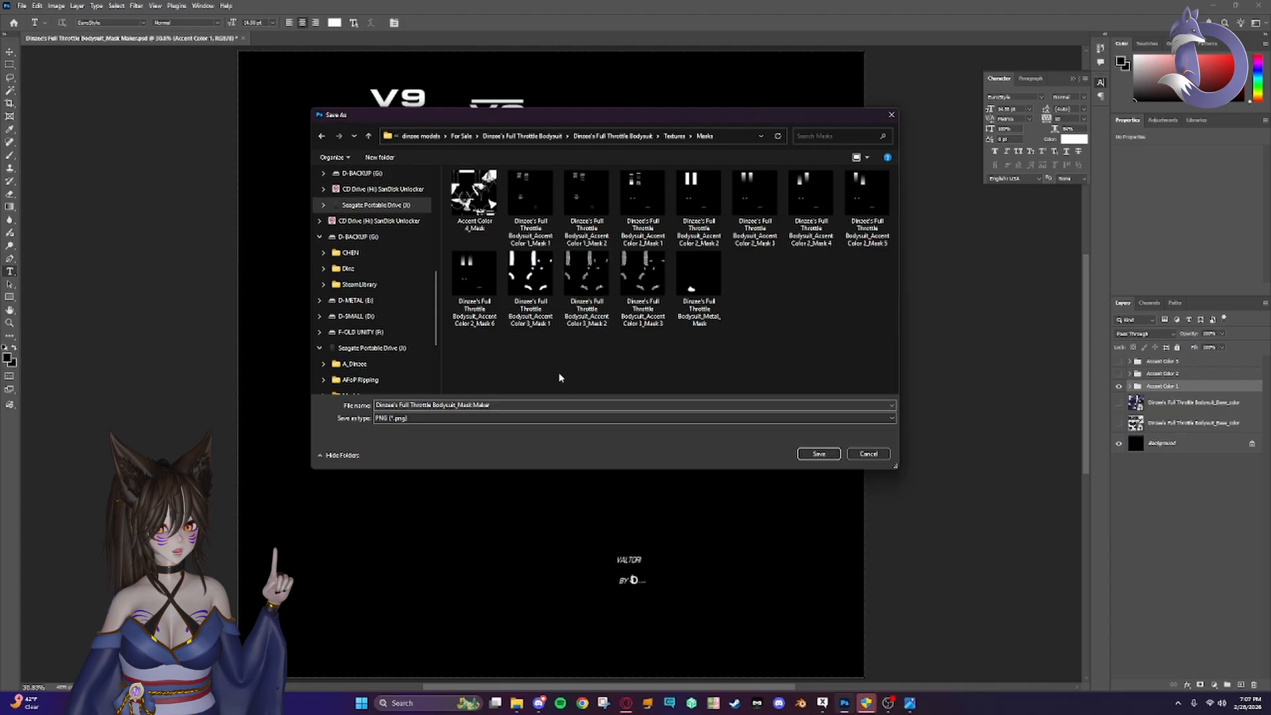
- Base the file name on the existing Mask 2 file and save the export as "Dinzee's Full Throttle Bodysuit_Accent Color 1_Mask 3"
left_click(606, 207)
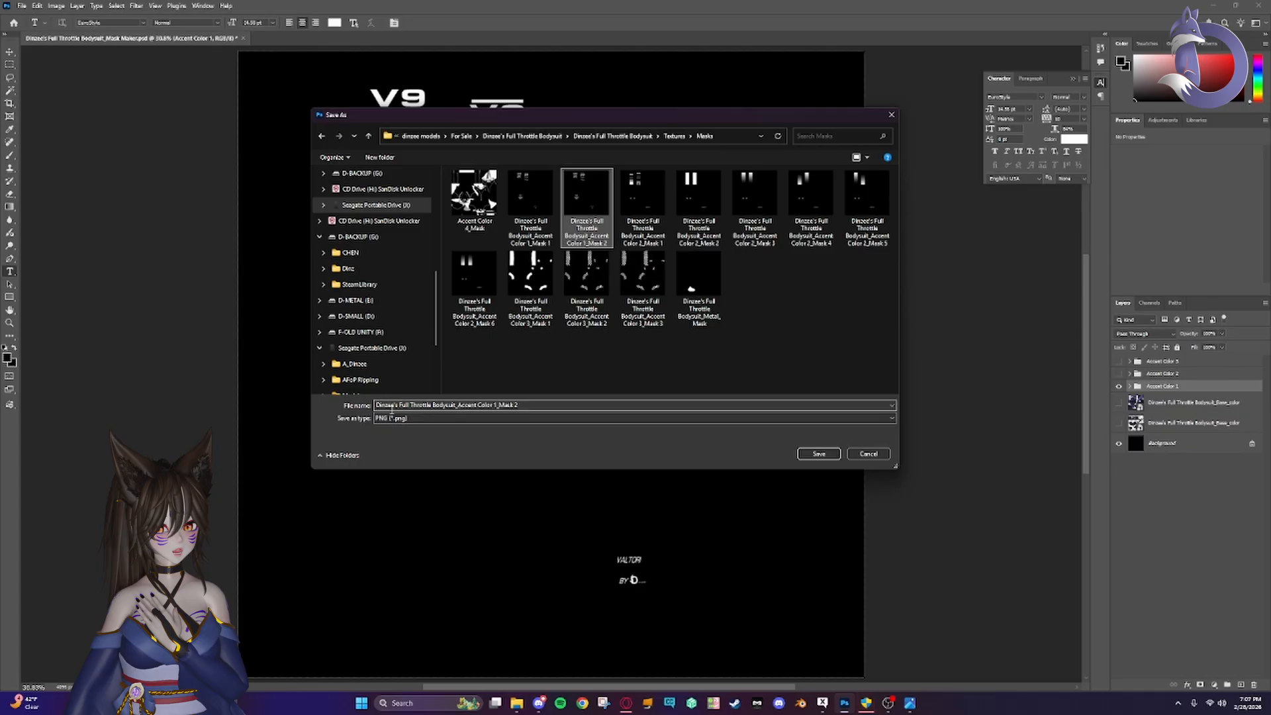
left_click(540, 405)
left_click(540, 405)
key("BackSpace")
type("3")
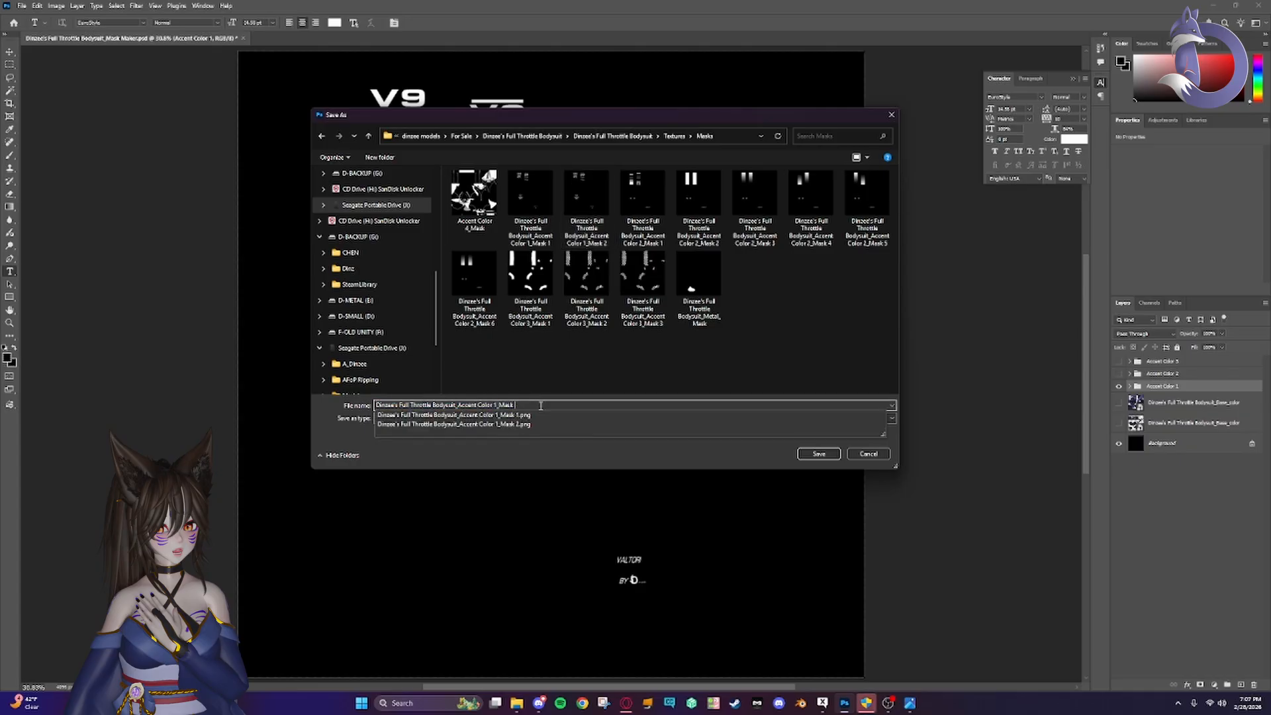
left_click(819, 453)
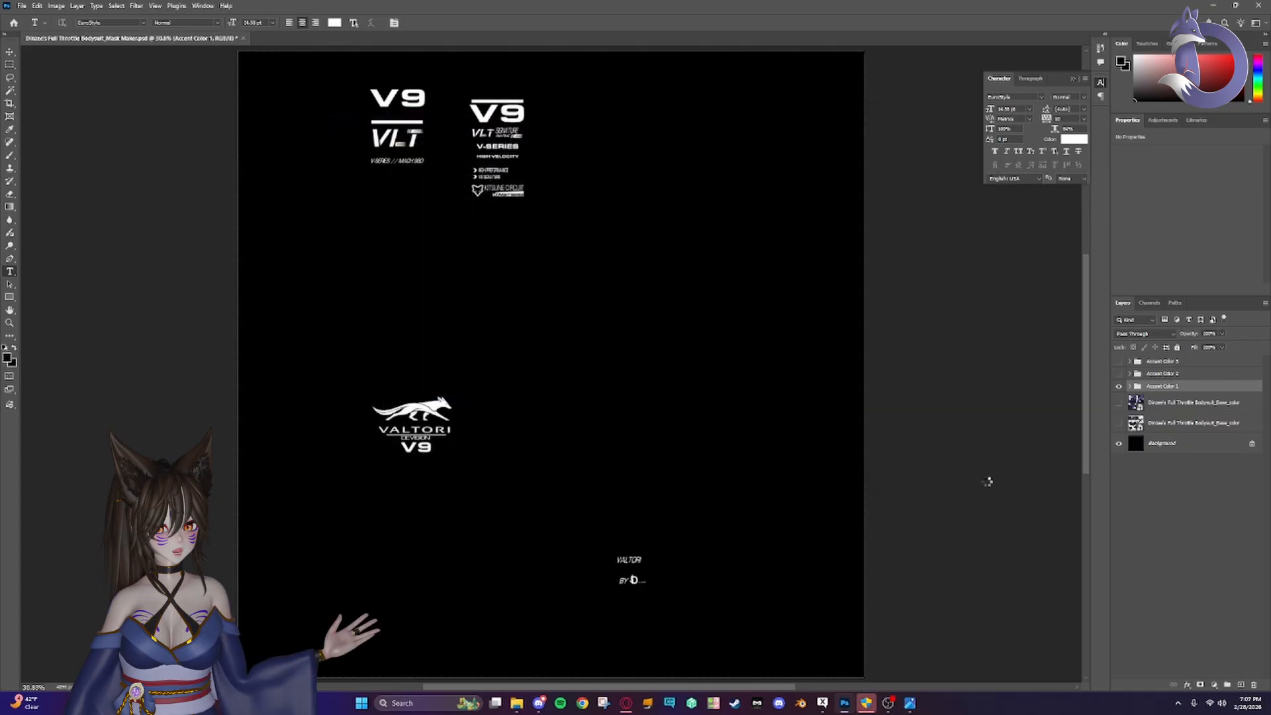
- Show the Accent Color 2 group instead of Accent Color 1 and preview its Mask 1, Mask 2 and Mask 3 designs one by one
left_click(1119, 387)
left_click(1119, 374)
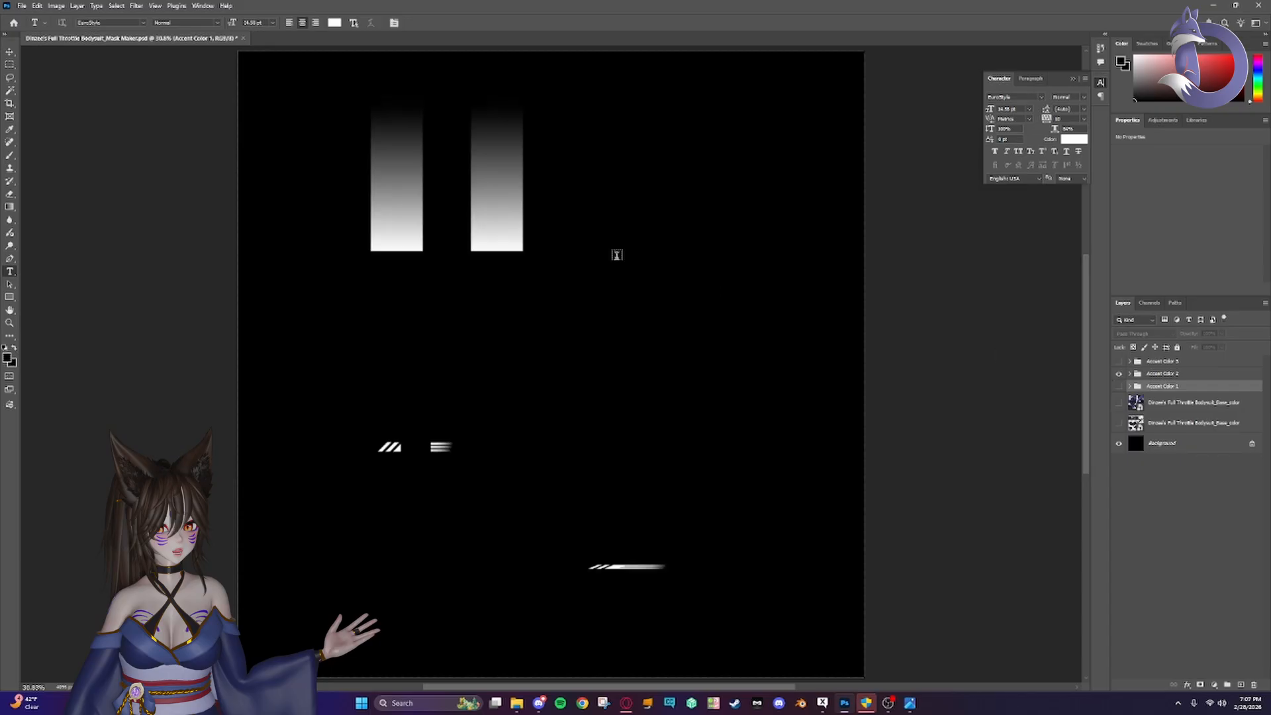
left_click(1130, 374)
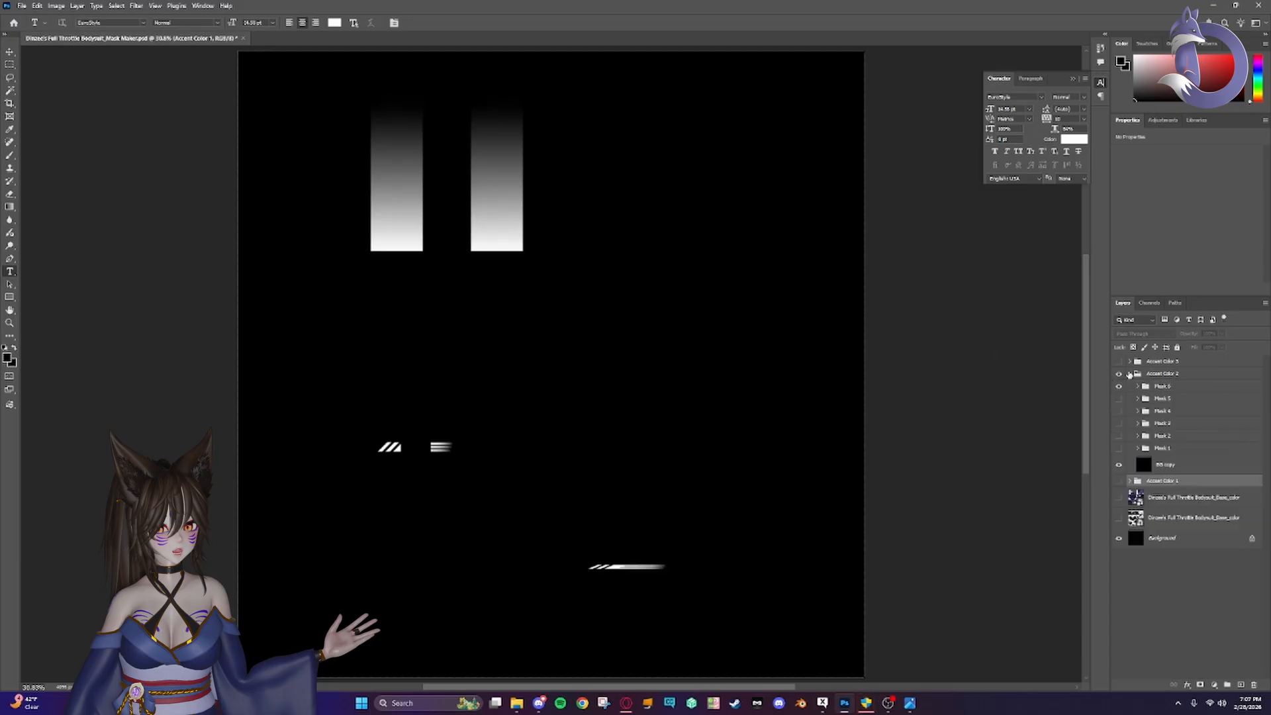
left_click(1120, 410)
left_click(1119, 450)
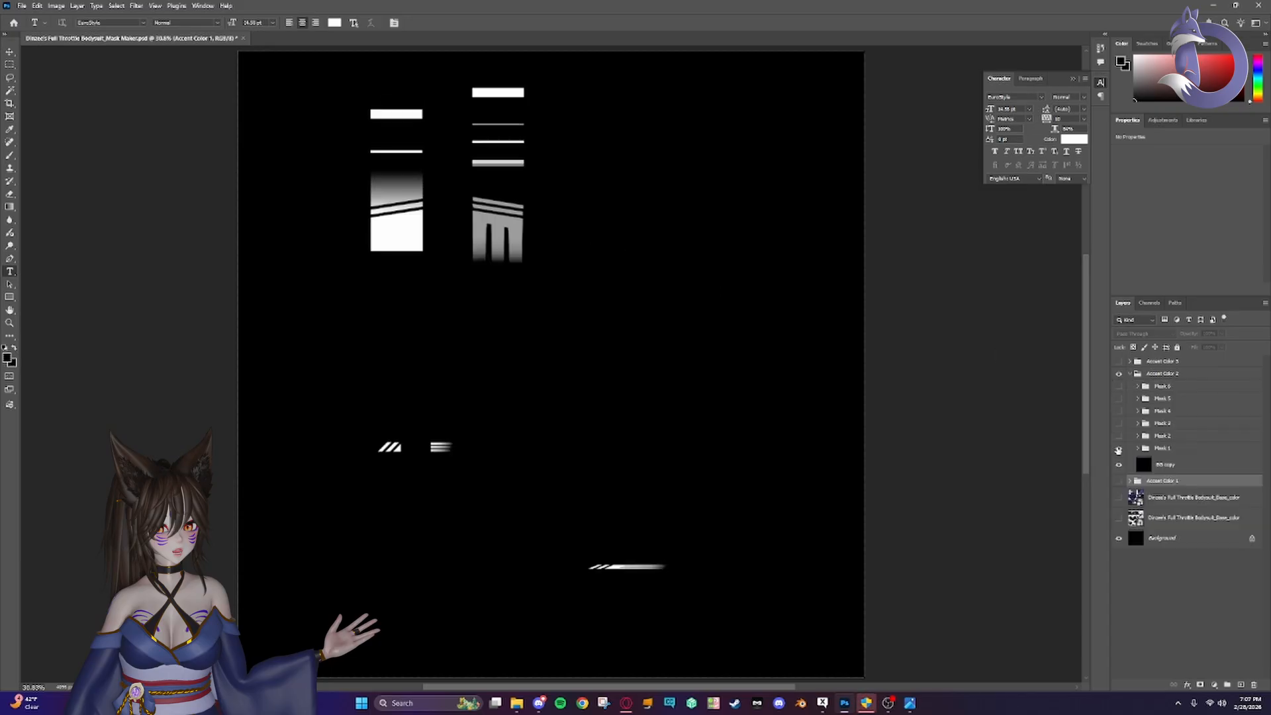
left_click(1118, 449)
left_click(1118, 436)
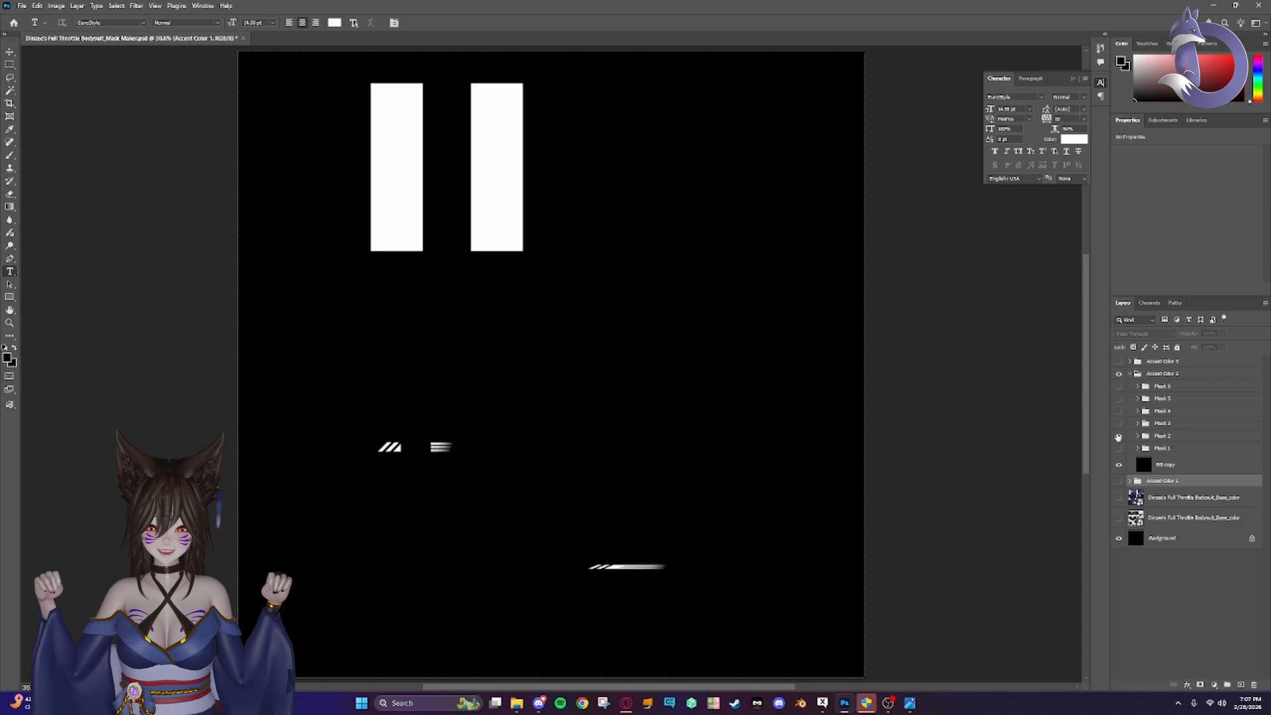
left_click(1121, 436)
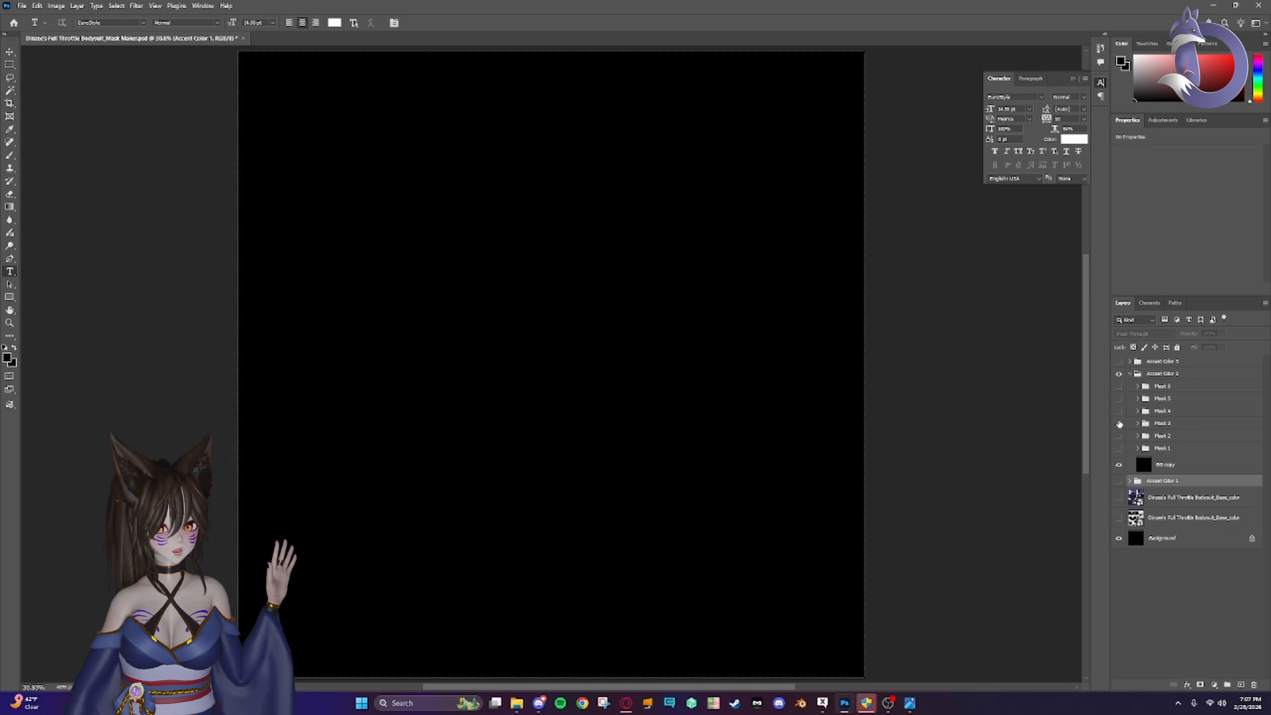
left_click(1120, 424)
left_click(1120, 423)
- Preview Accent Color 2's Mask 6 over the Accent Color 1 design with the black BG copy layer hidden
left_click(1119, 481)
left_click(1182, 374)
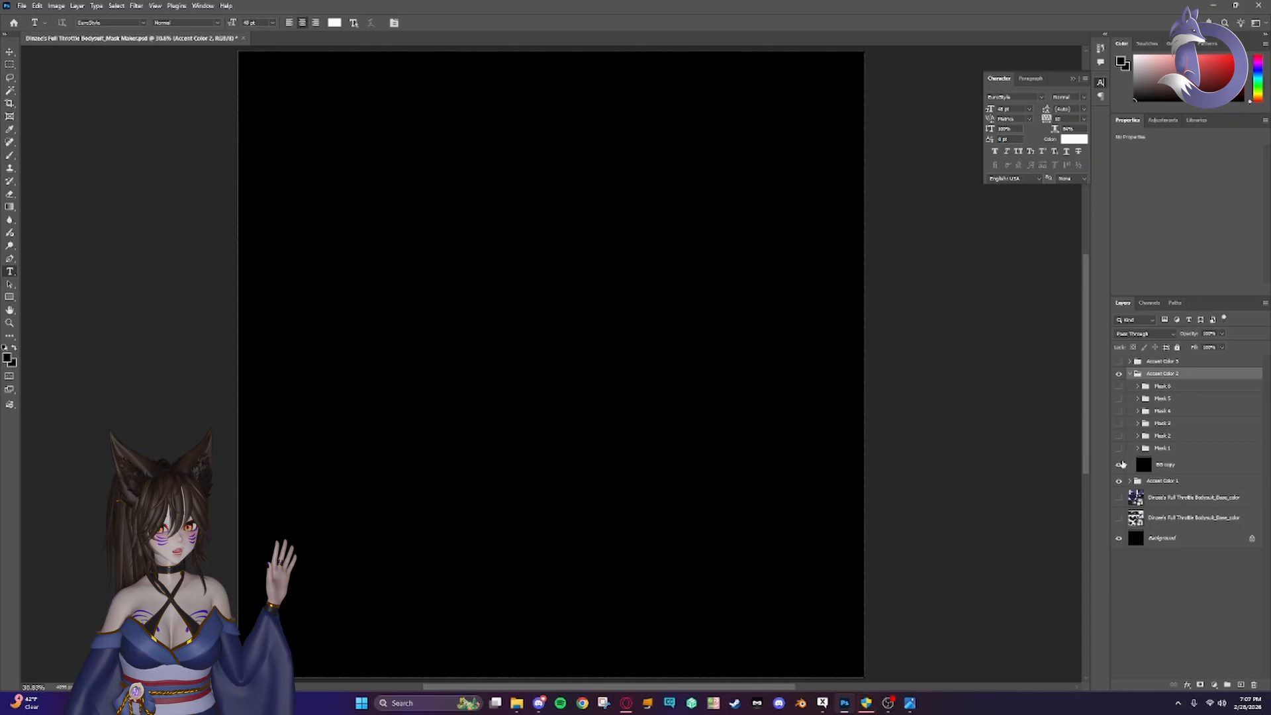
left_click(1119, 467)
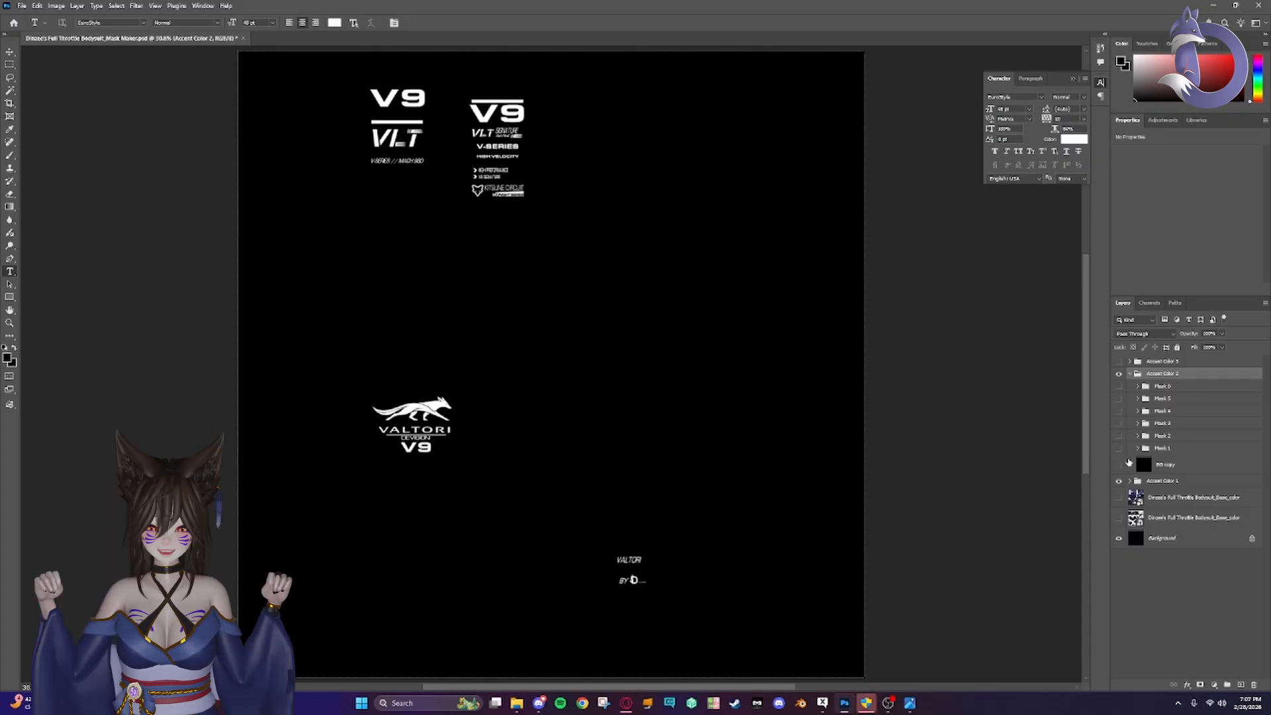
left_click(1119, 386)
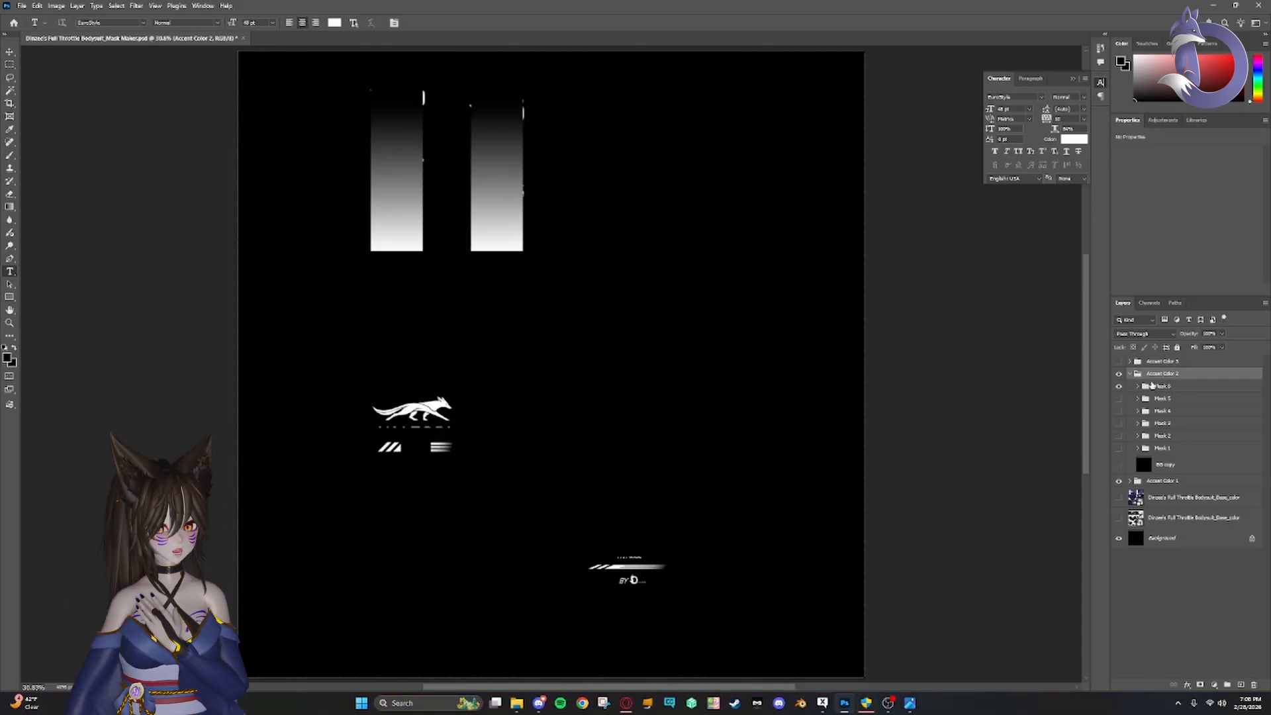
scroll(1163, 373, "up", 1)
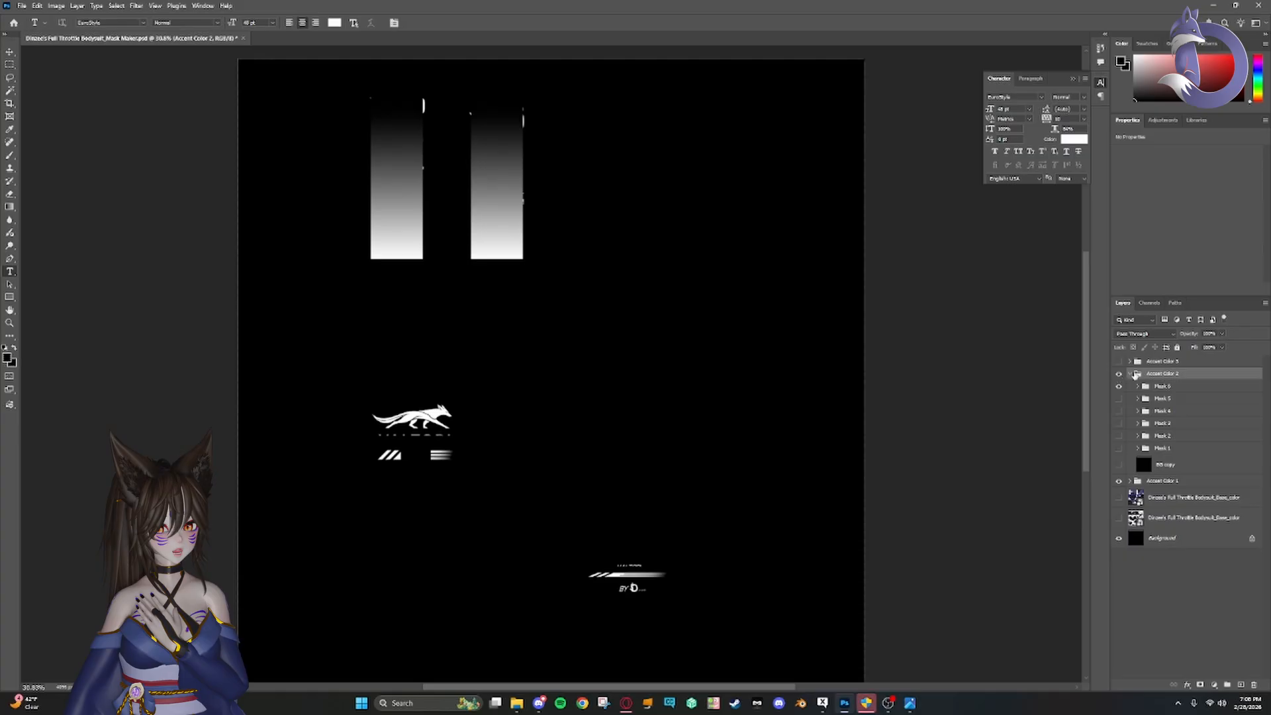
left_click(1129, 374)
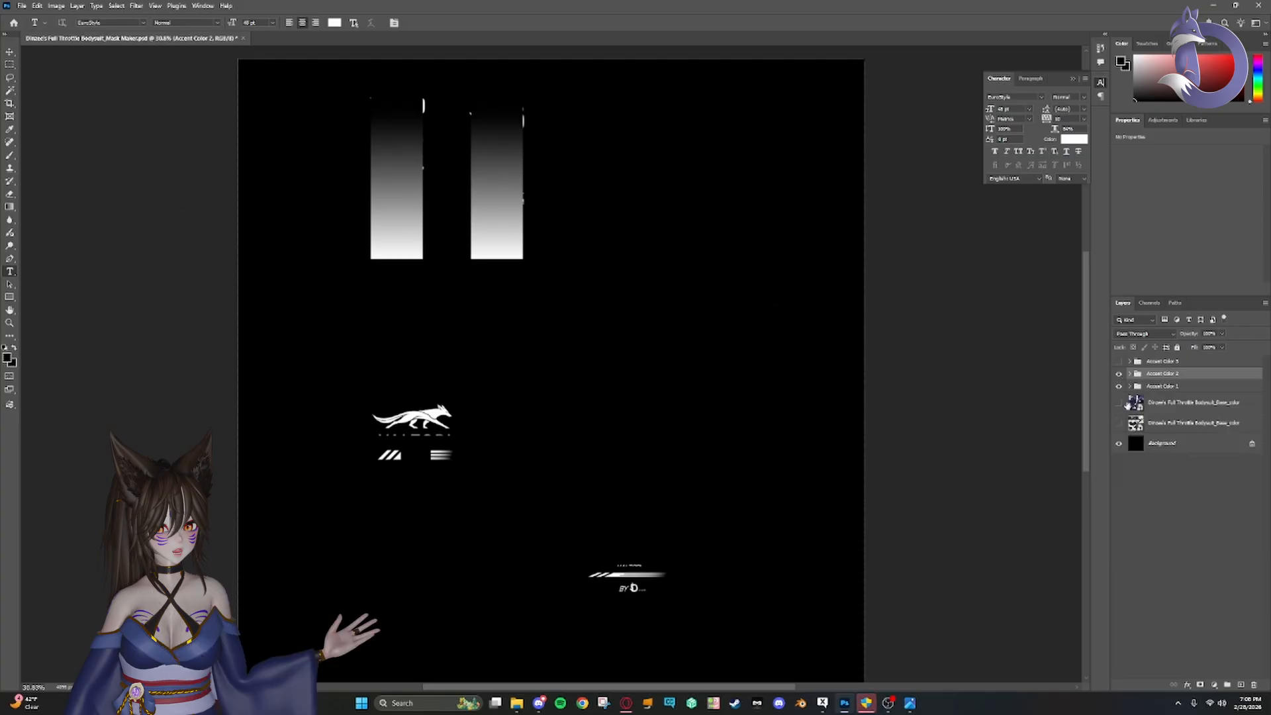
- Hide Accent Colors 1 and 2, show the Accent Color 3 group and compare its checkered mask variants
left_click(1120, 388)
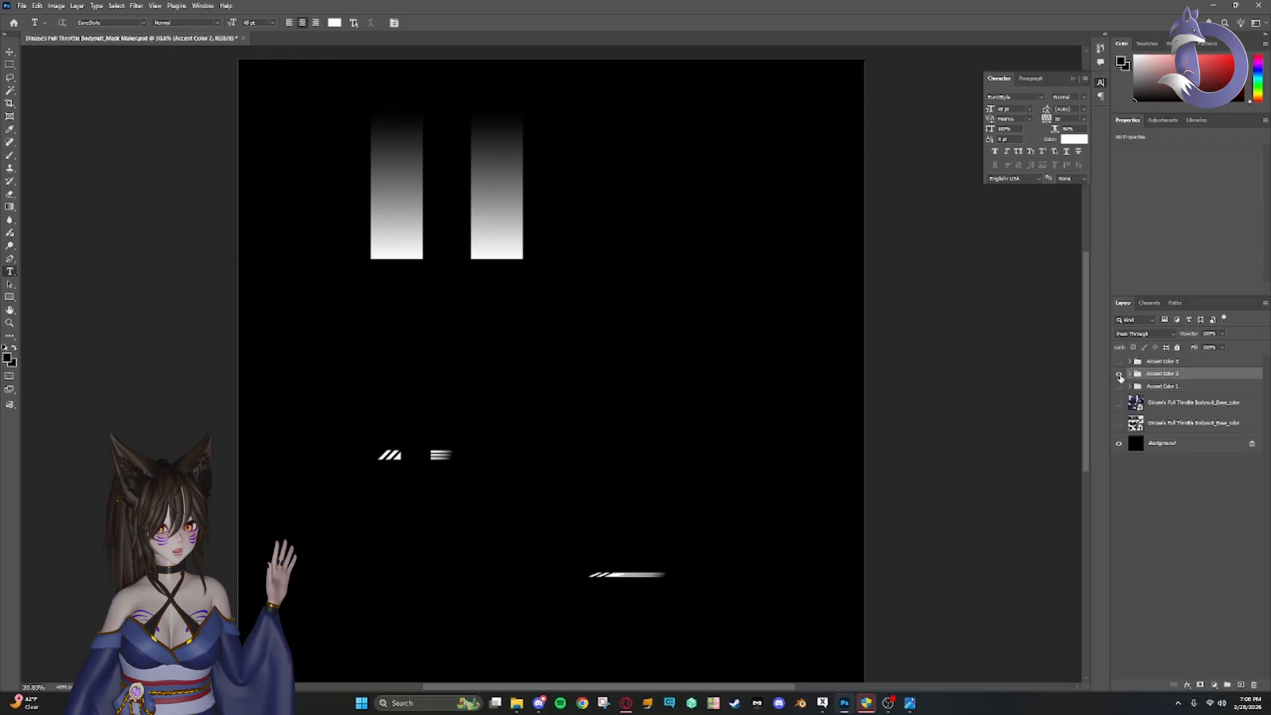
left_click(1119, 375)
left_click(1118, 362)
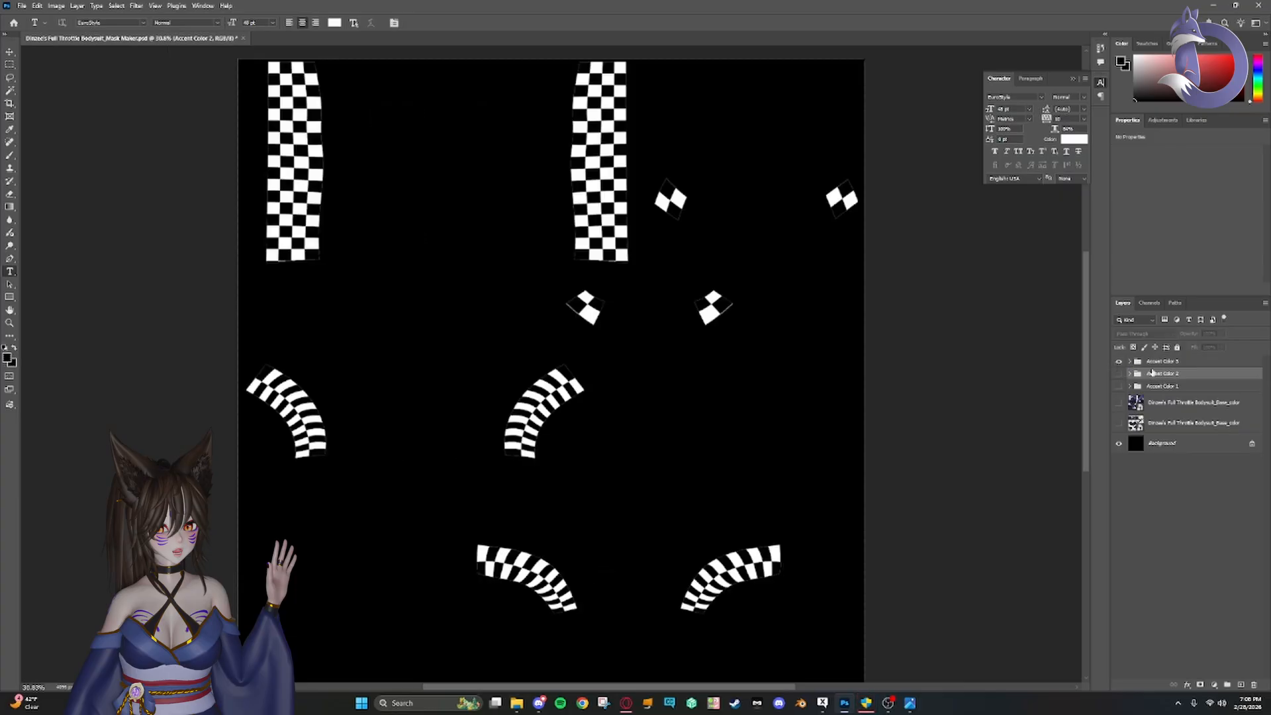
left_click(1130, 362)
left_click(1120, 378)
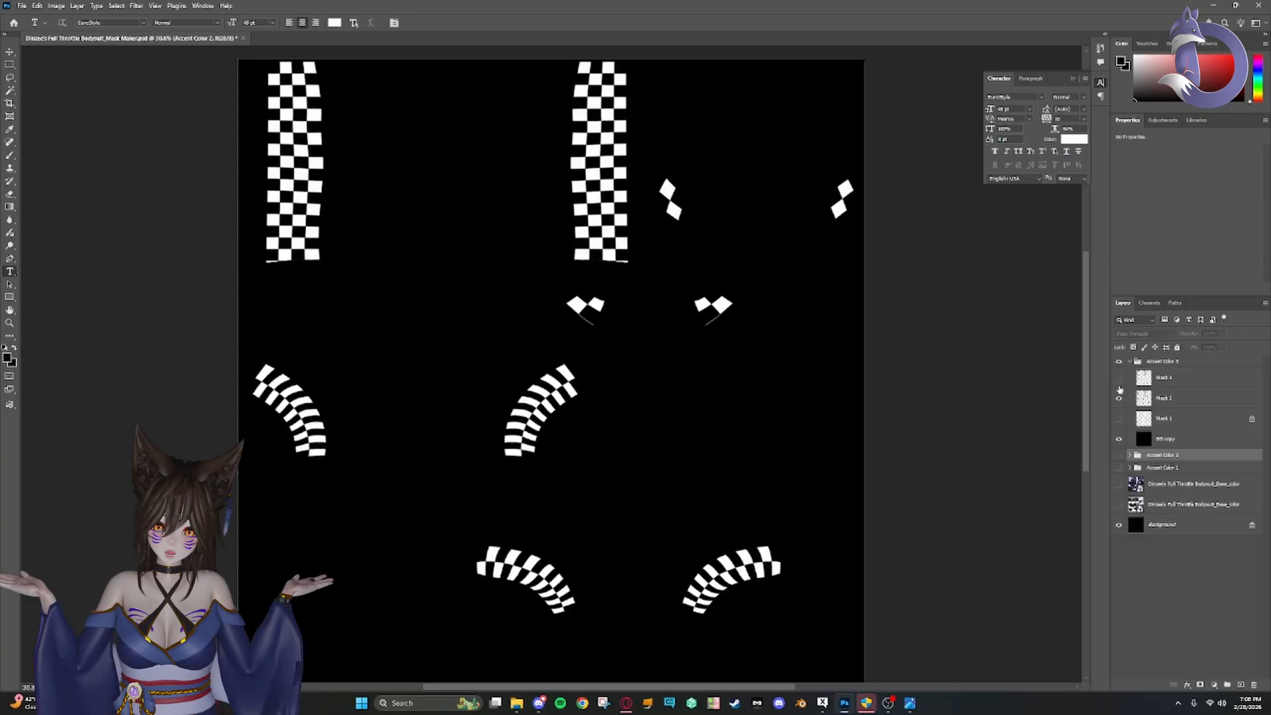
left_click(1119, 399)
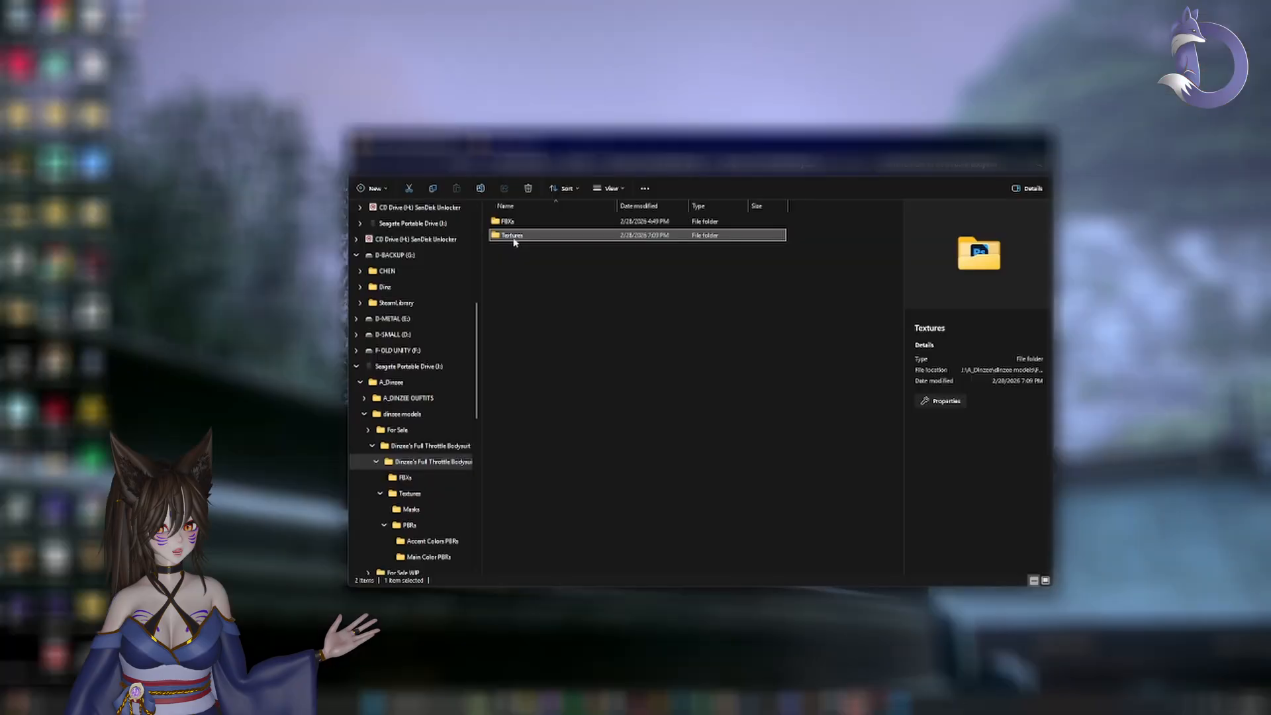
- Open the Full Throttle Bodysuit_PBR Maker PSD from the Textures folder and look through its color layers
double_click(514, 237)
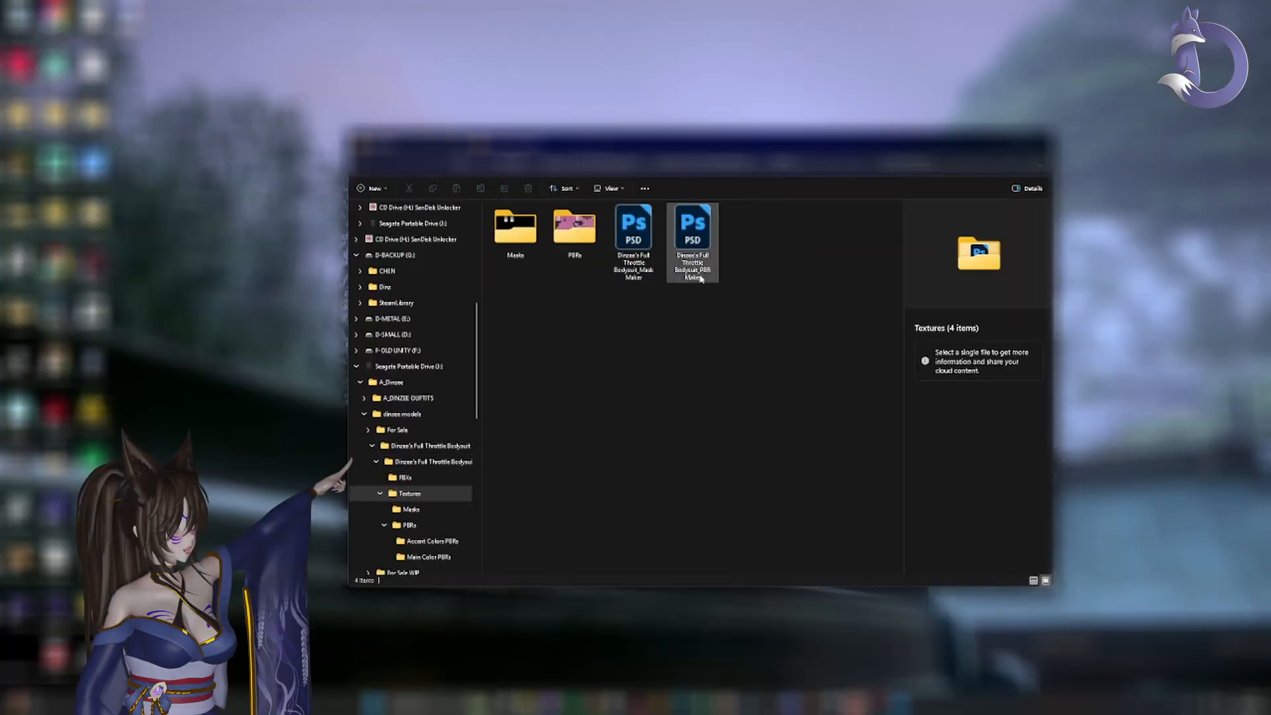
double_click(694, 270)
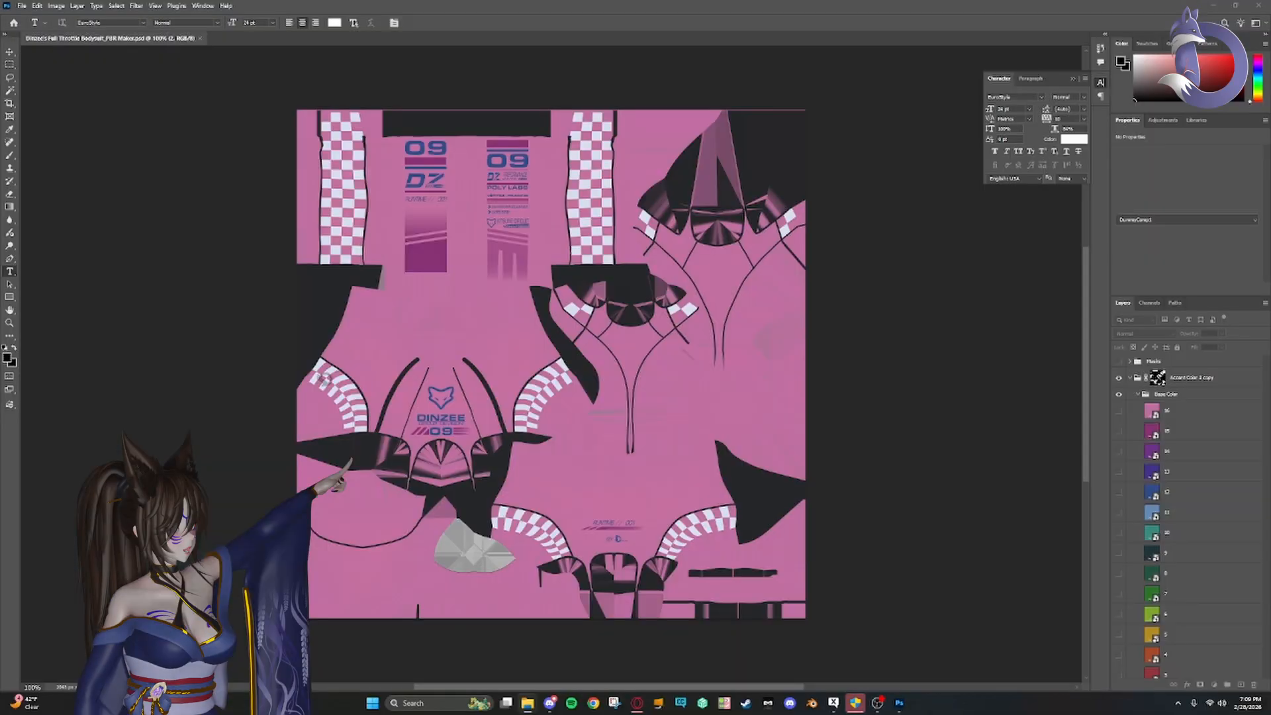
scroll(1170, 477, "down", 5)
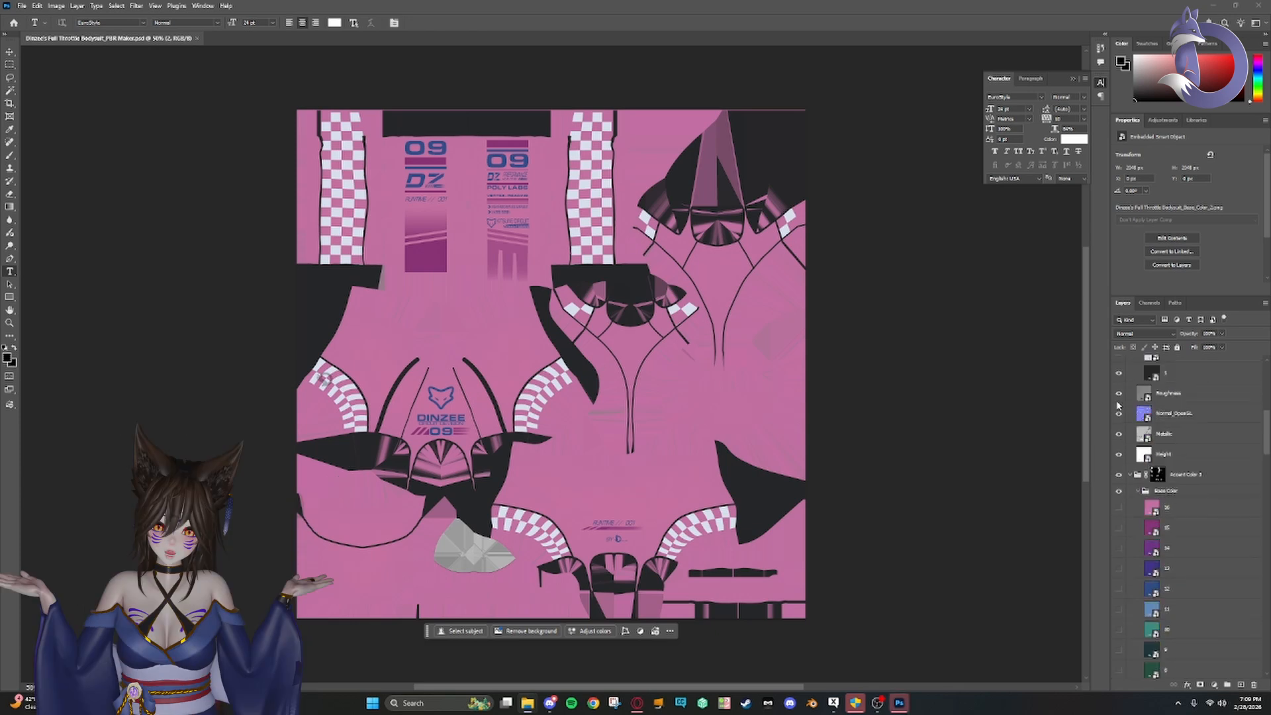
scroll(1079, 396, "up", 3)
scroll(1132, 396, "down", 5)
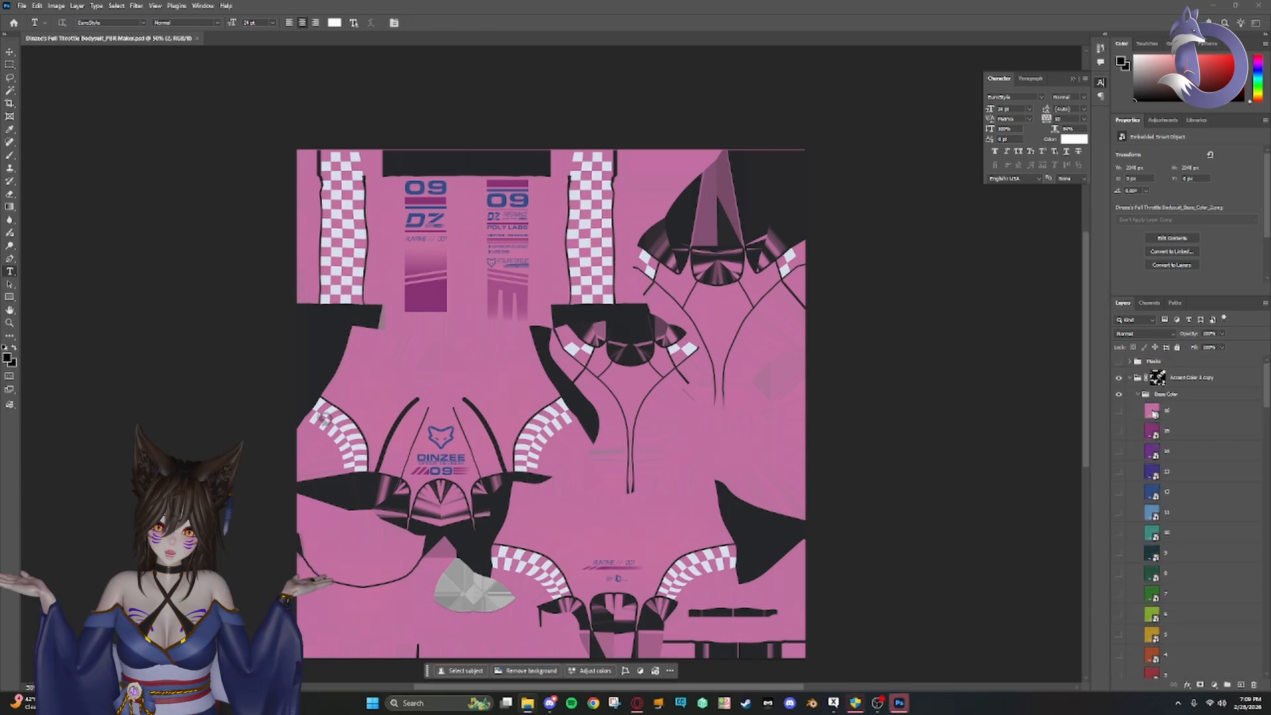
- Collapse the expanded accent color groups in the PBR Maker's layer stack
left_click(1131, 377)
left_click(1131, 377)
left_click(1130, 377)
left_click(1130, 397)
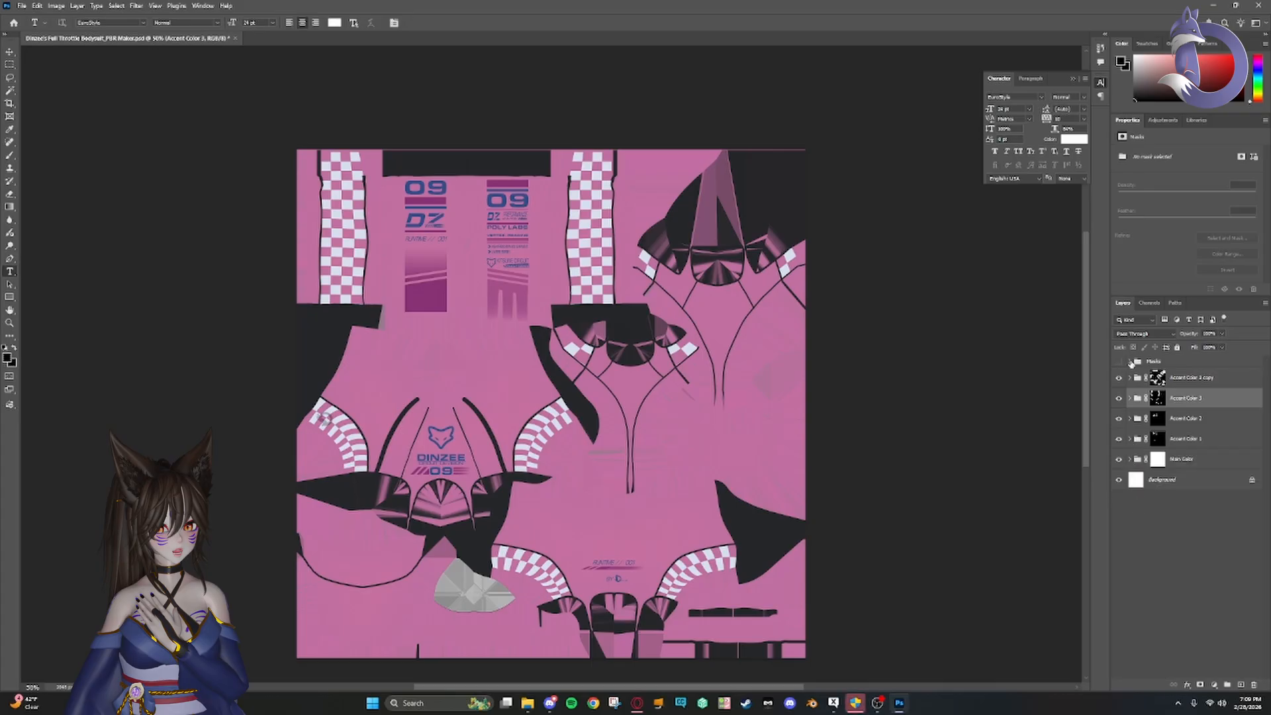
- Show and expand the Masks group, and hide every mask layer above Accent Color 1_Mask 1
left_click(1120, 361)
left_click(1120, 362)
left_click(1120, 362)
left_click(1131, 362)
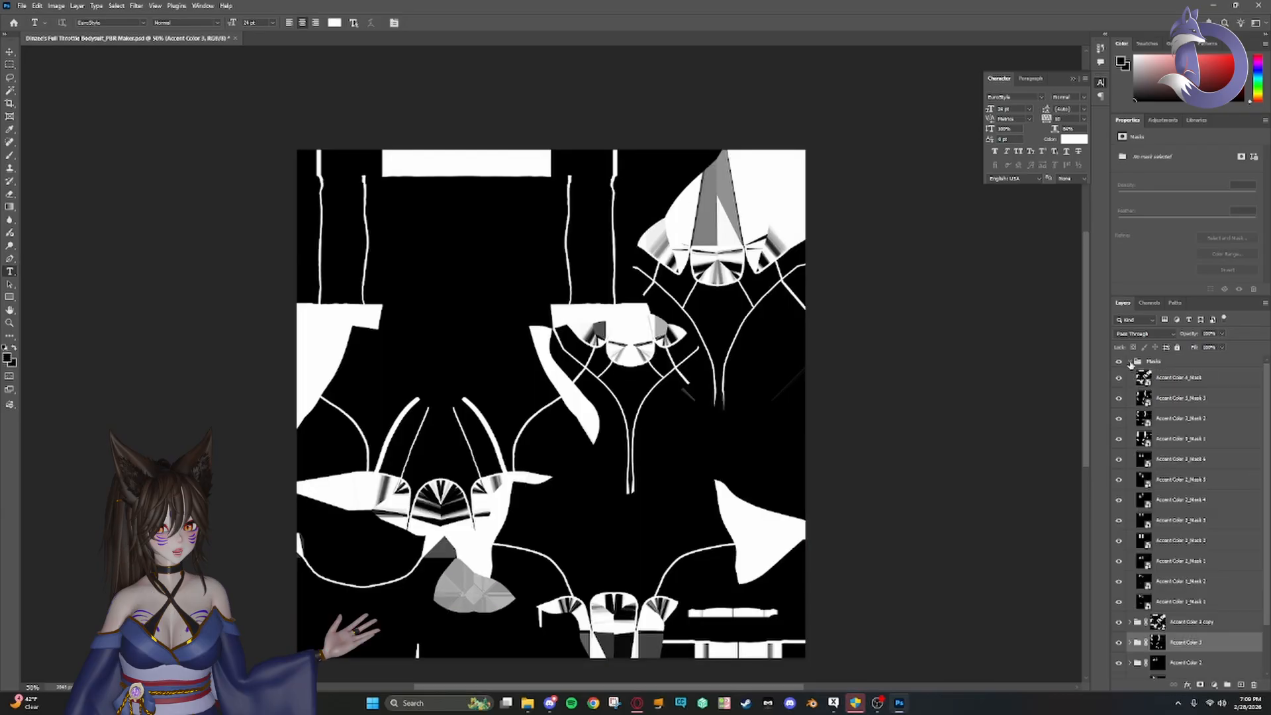
left_click_drag(1126, 379, 1126, 532)
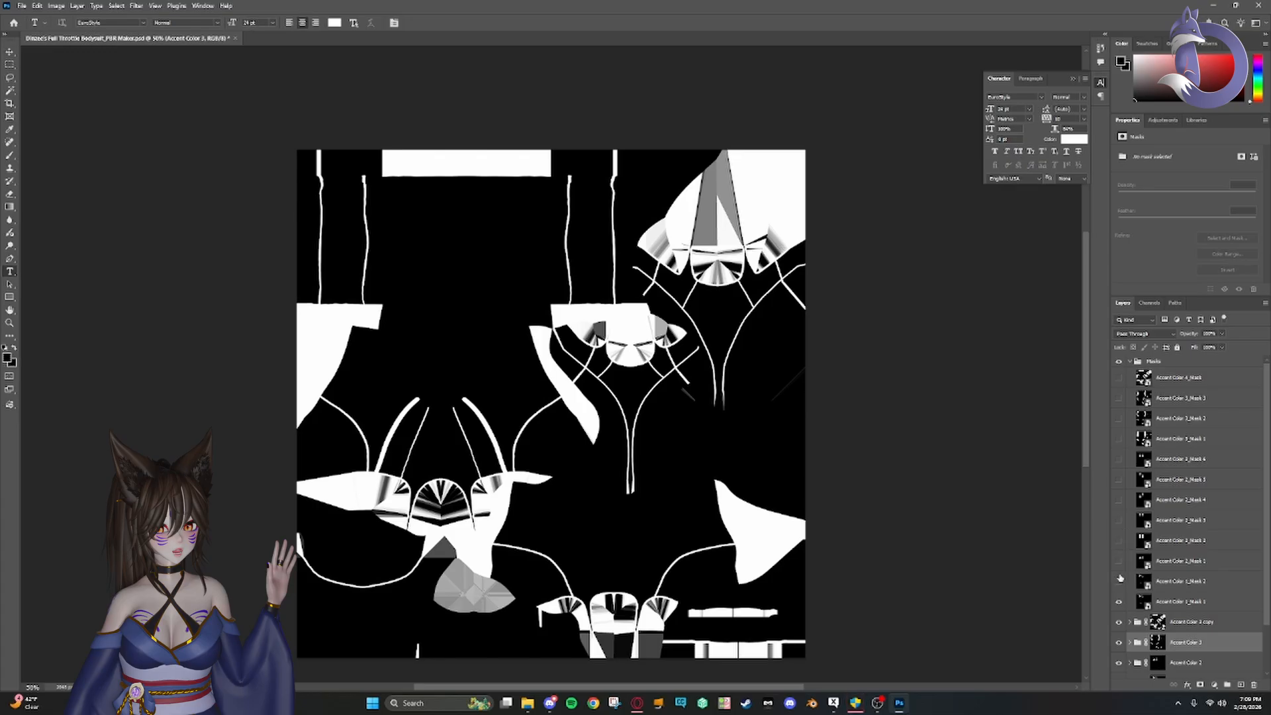
left_click_drag(1121, 578, 1120, 598)
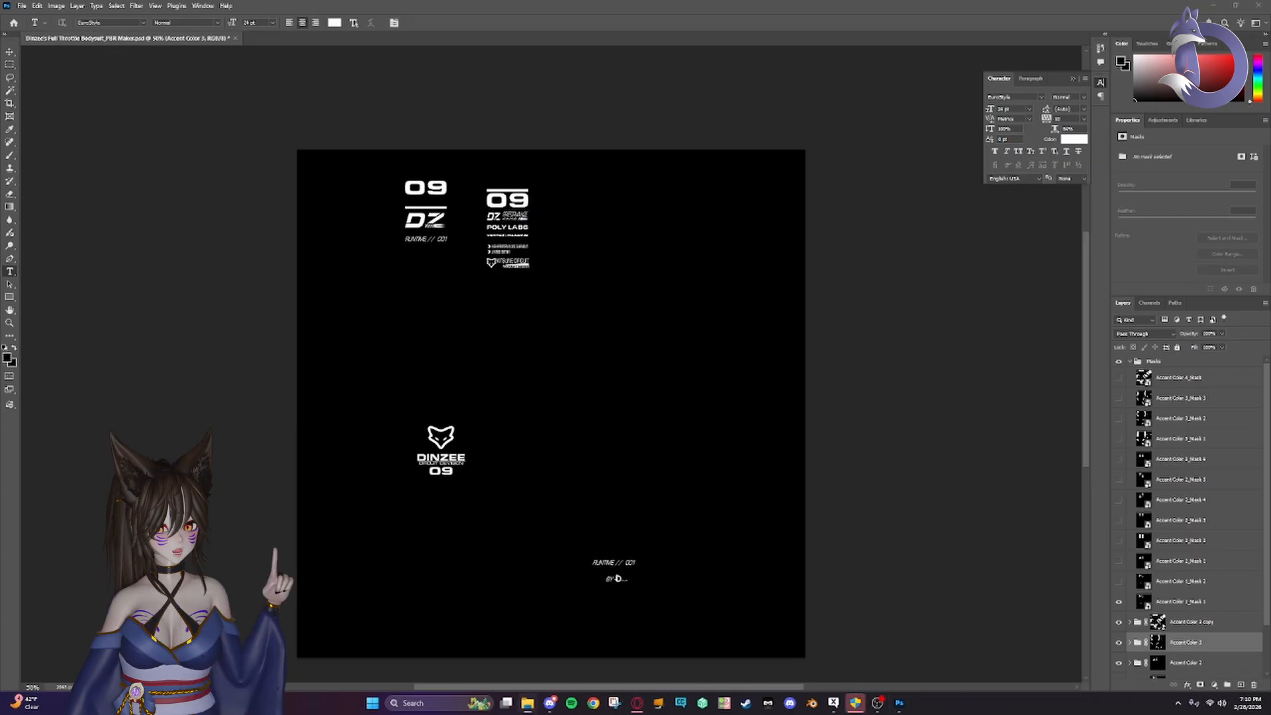
- Place the custom Accent Color 1 Mask 3 image as a new layer directly above the Masks group
left_click_drag(1270, 295, 936, 311)
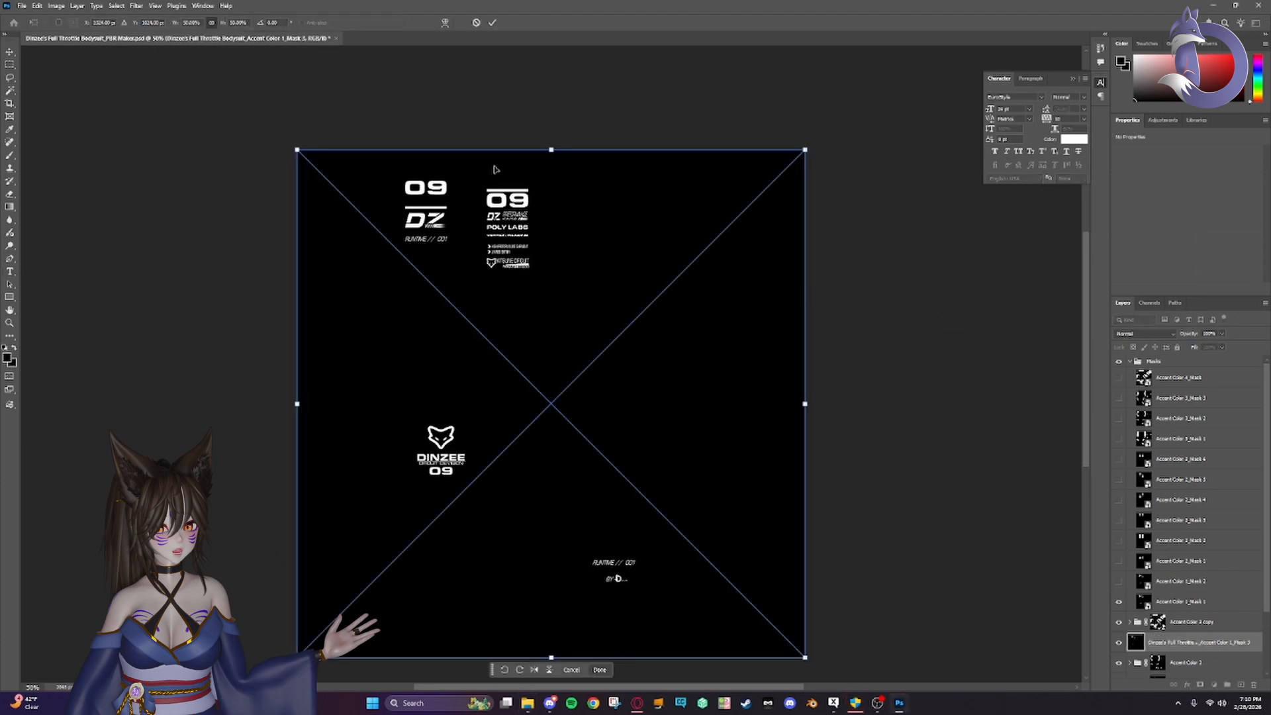
left_click(493, 22)
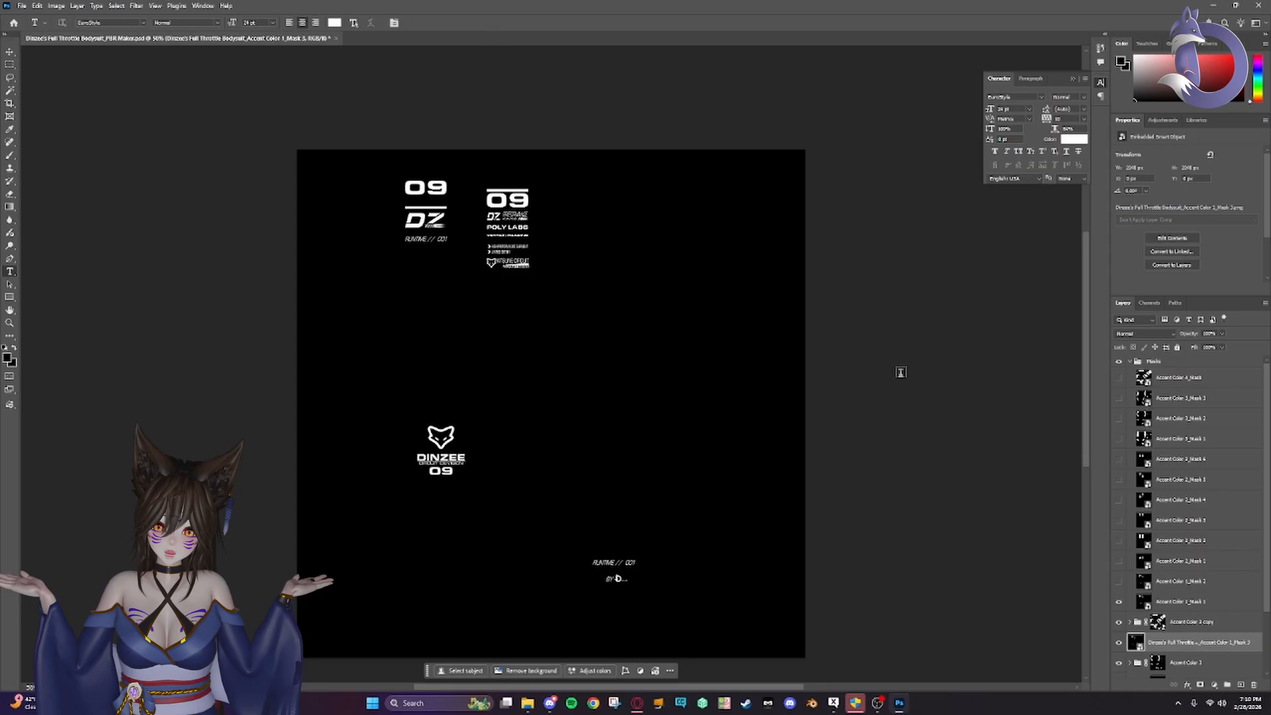
left_click(1169, 362)
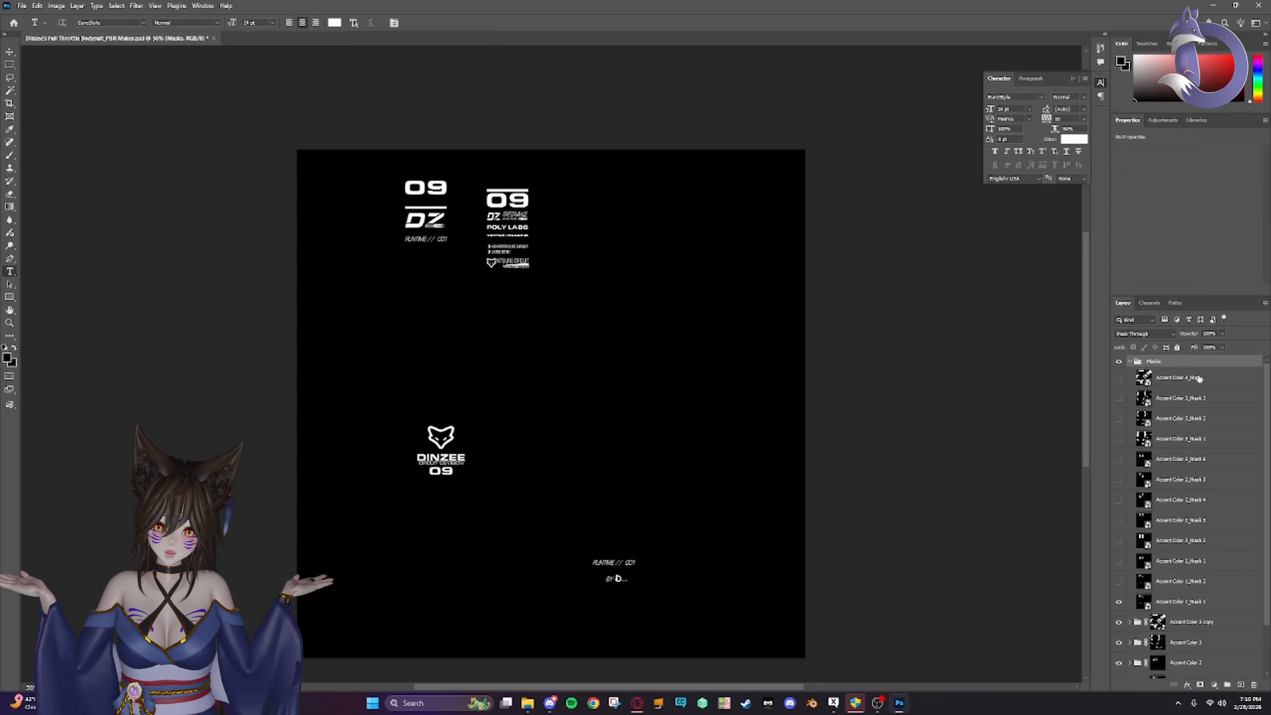
left_click_drag(732, 337, 706, 339)
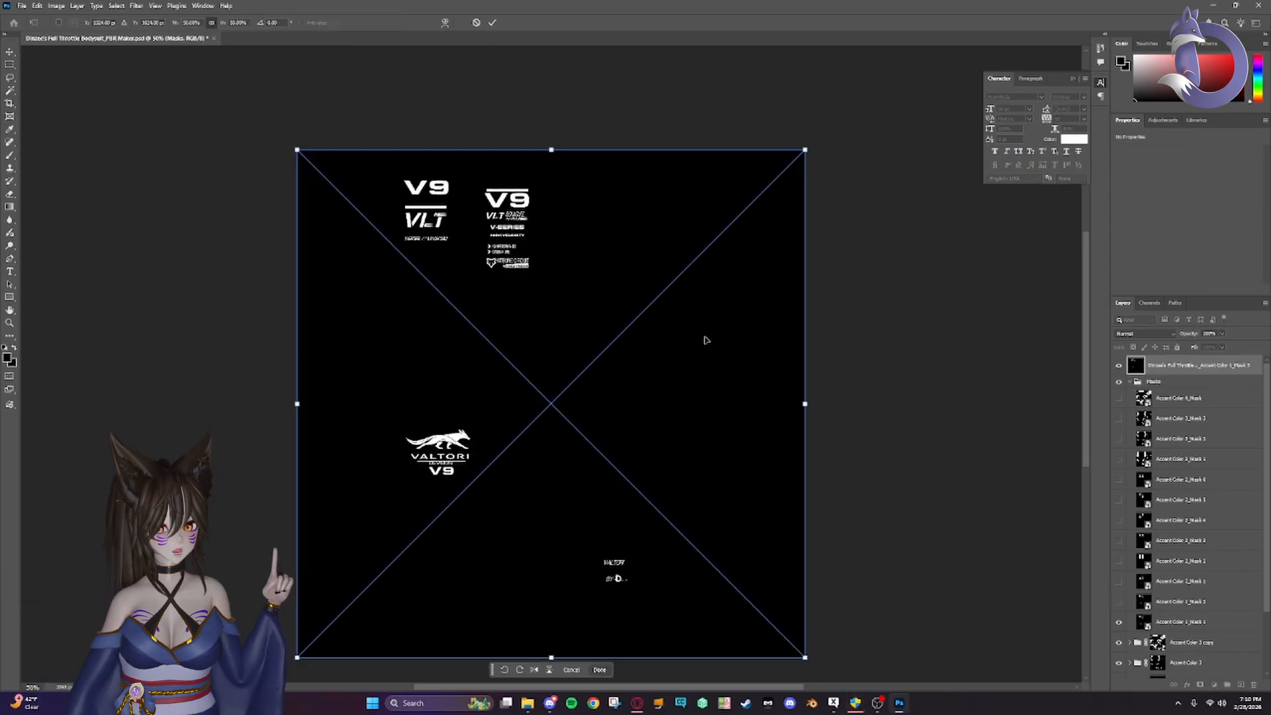
left_click(492, 21)
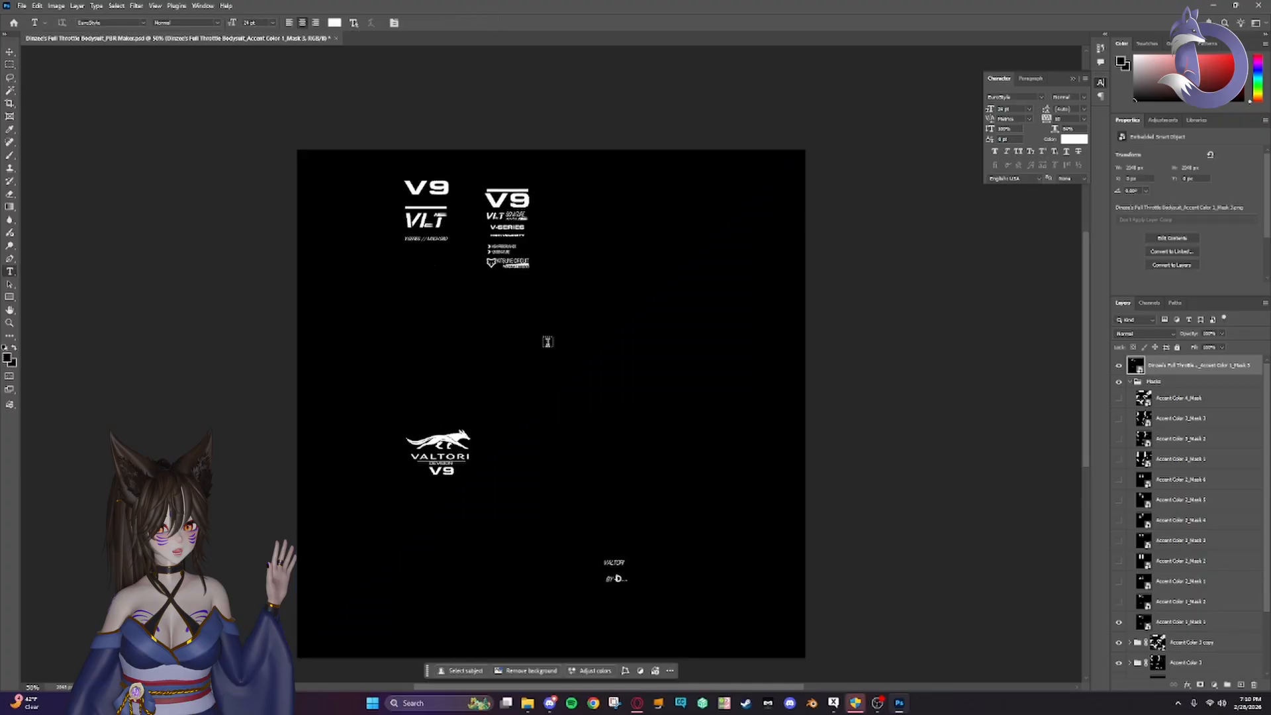
- Load the placed mask's white lettering and logos as a selection from the composite RGB channel
left_click(1148, 303)
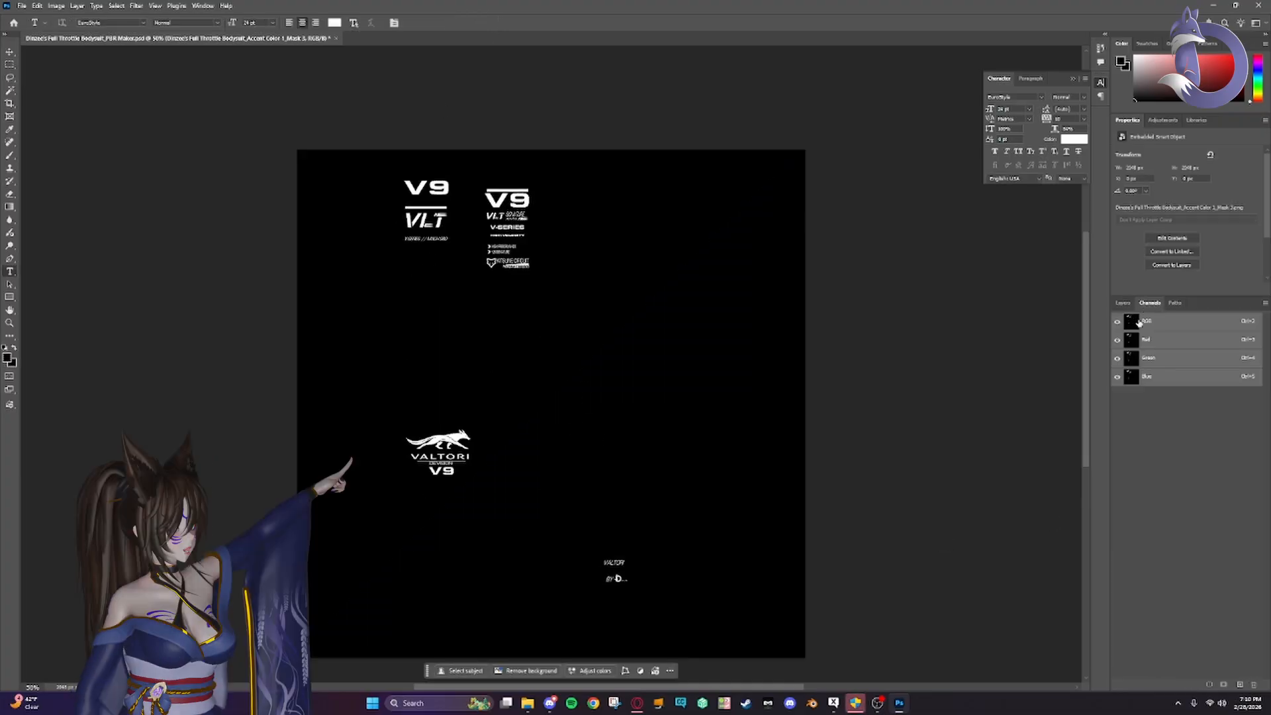
left_click(1139, 323, "ctrl")
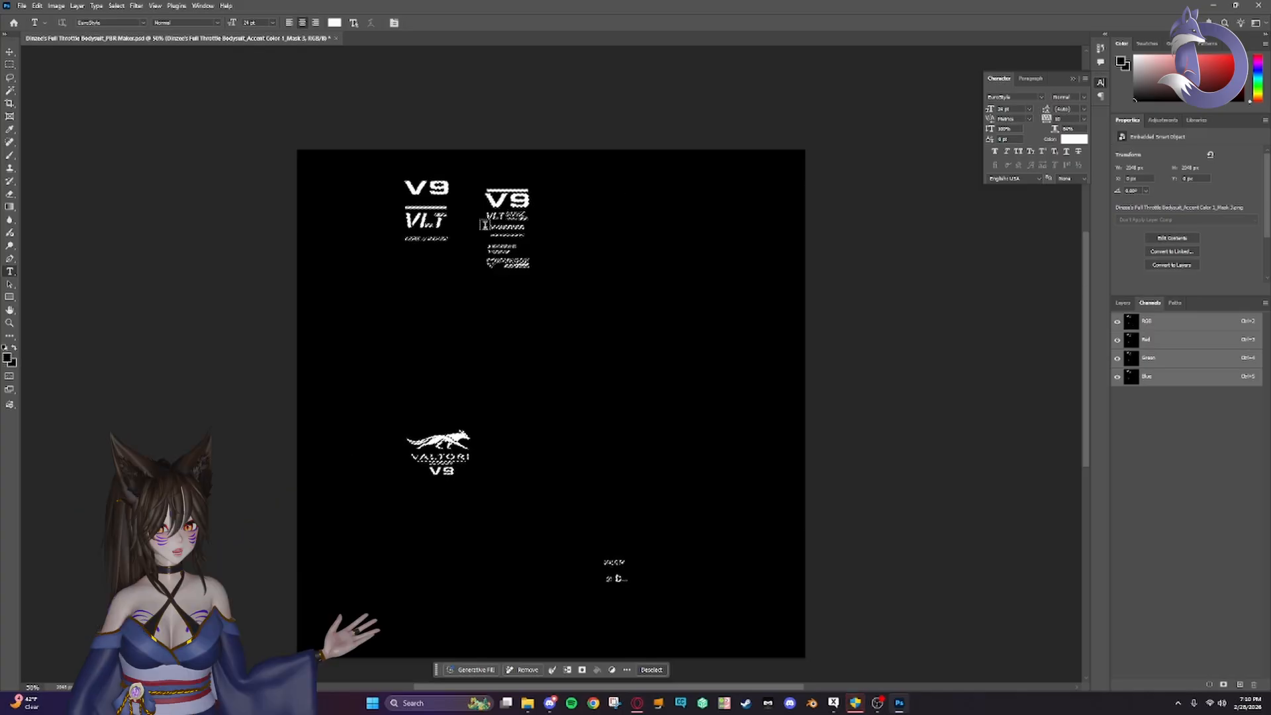
left_click(1124, 303)
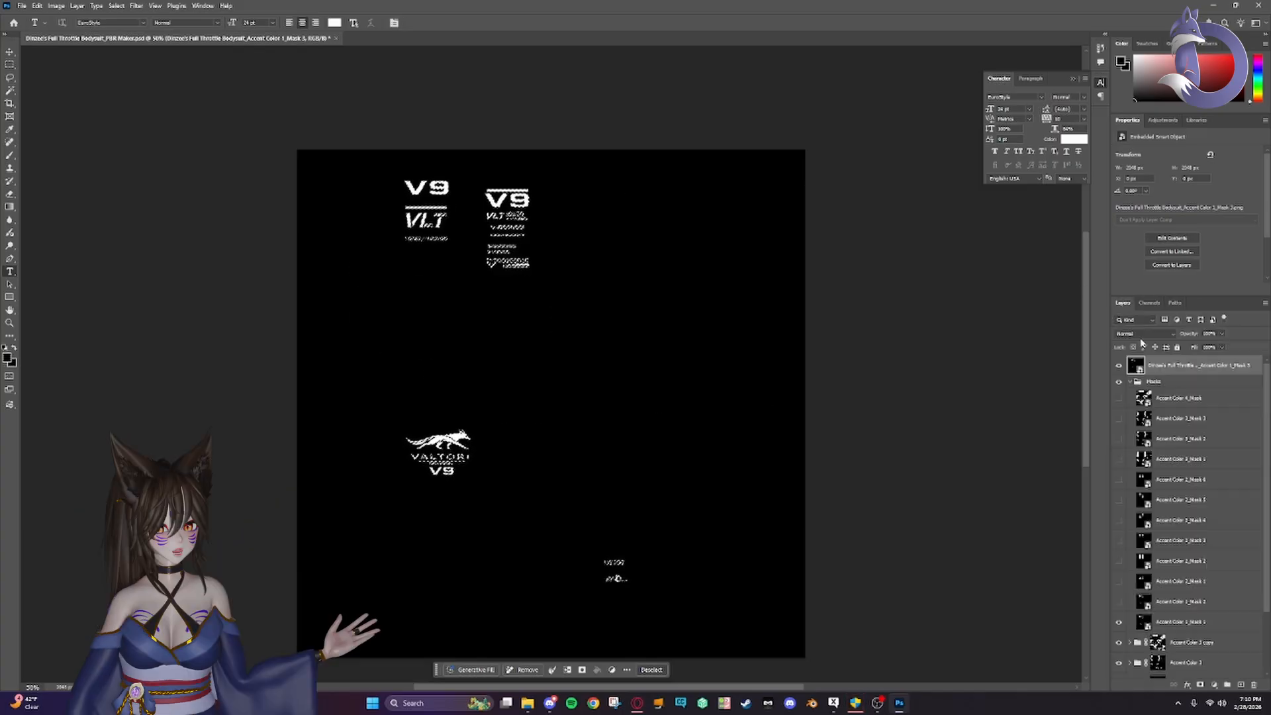
- Hide the placed mask, the Masks group and every accent color group above Accent Color 1, and collapse the Masks group
left_click(1120, 365)
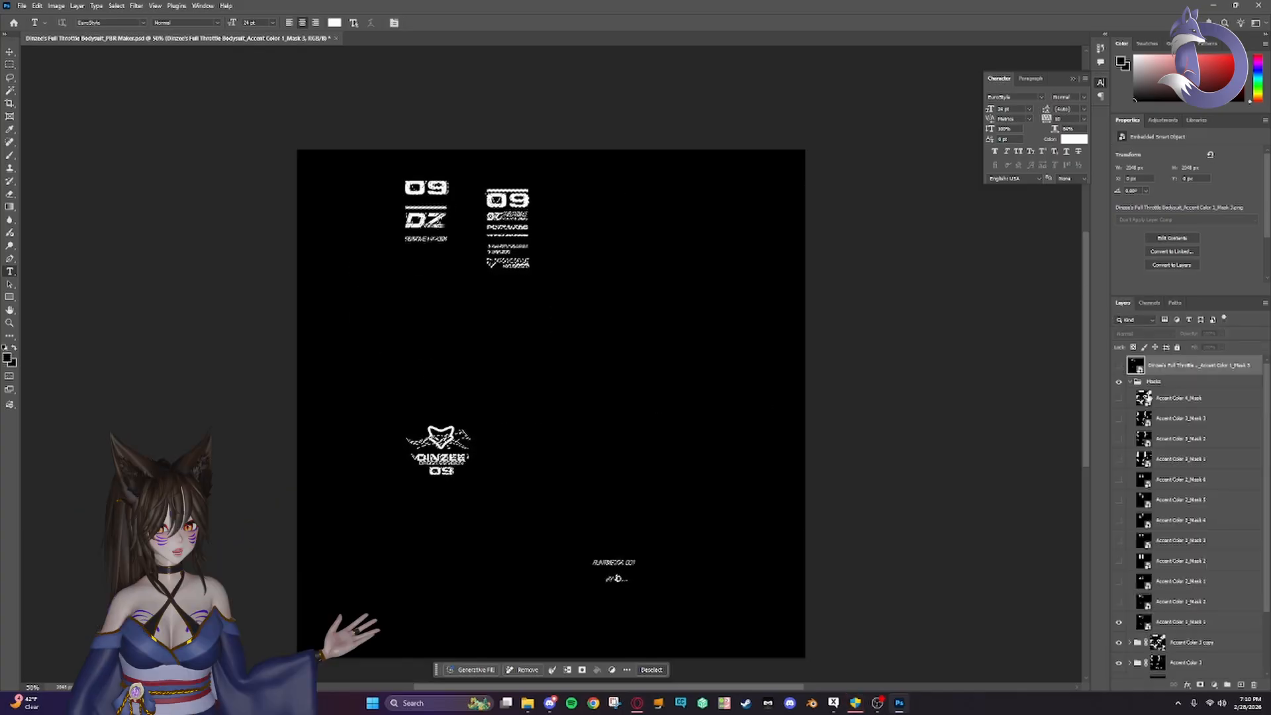
left_click(1119, 382)
left_click(1131, 382)
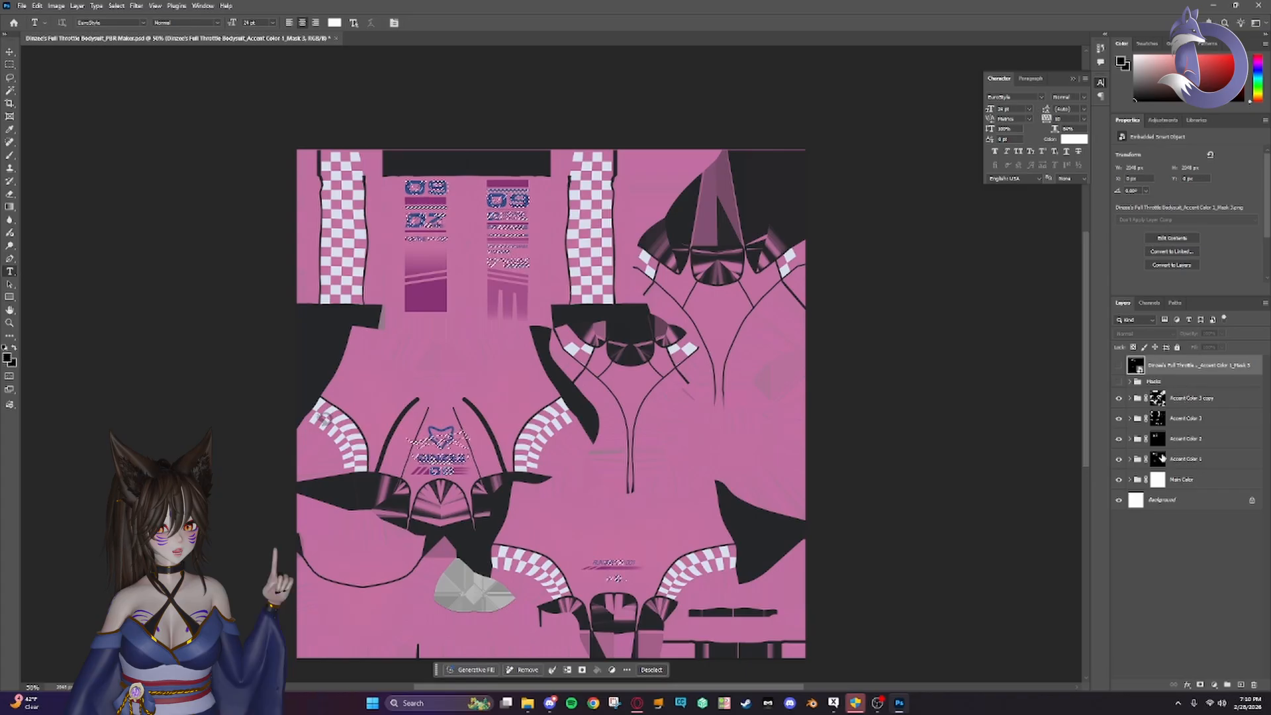
left_click(1158, 459)
left_click_drag(1119, 398, 1119, 467)
left_click(1119, 460)
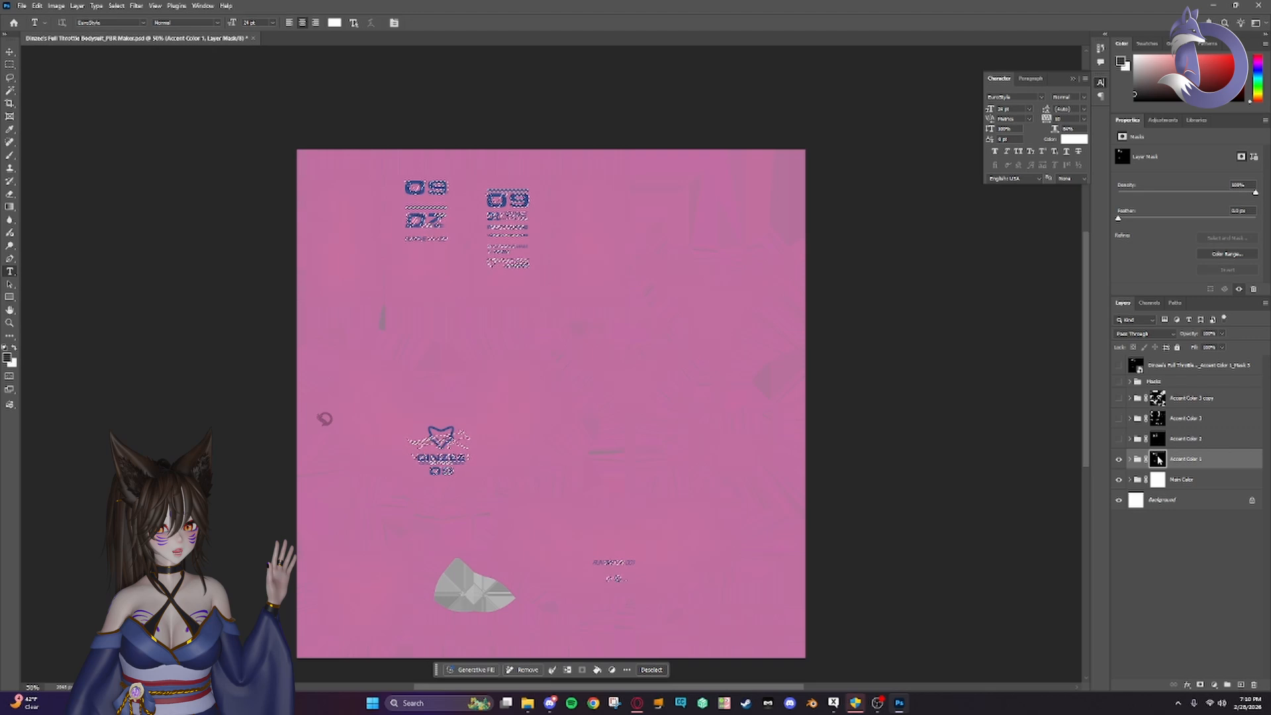
- Delete Accent Color 1's existing layer mask and add a new one from the lettering selection
right_click(1159, 458)
left_click(1192, 476)
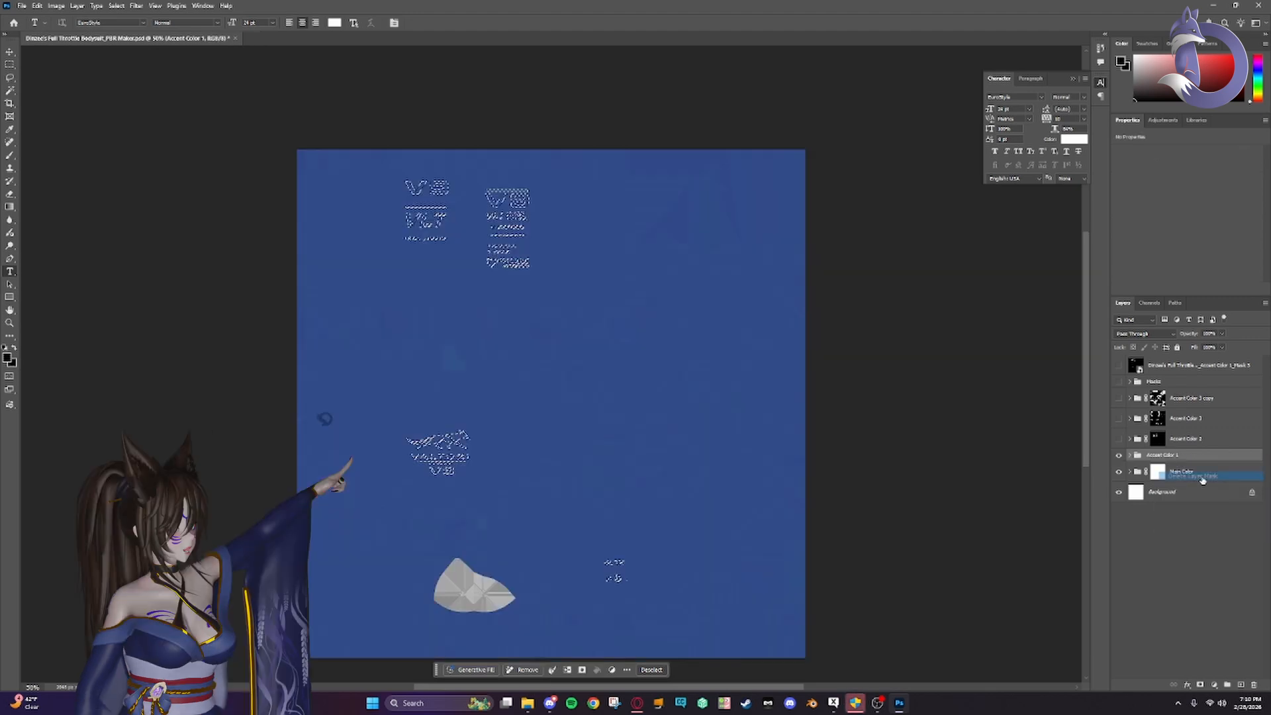
left_click(1200, 685)
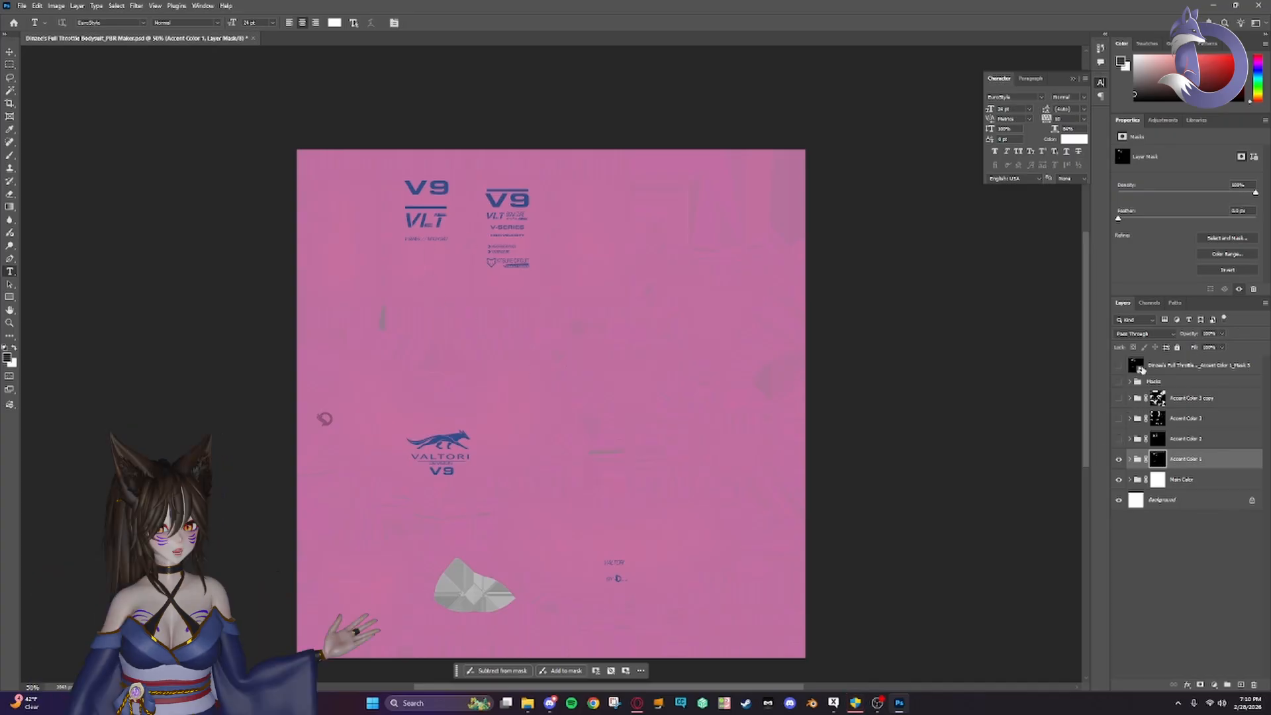
- Move the custom Mask 3 layer into the Masks group above Accent Color 1_Mask 2, and show the Accent Color 1 masks
left_click(1130, 382)
left_click_drag(1169, 364, 1164, 585)
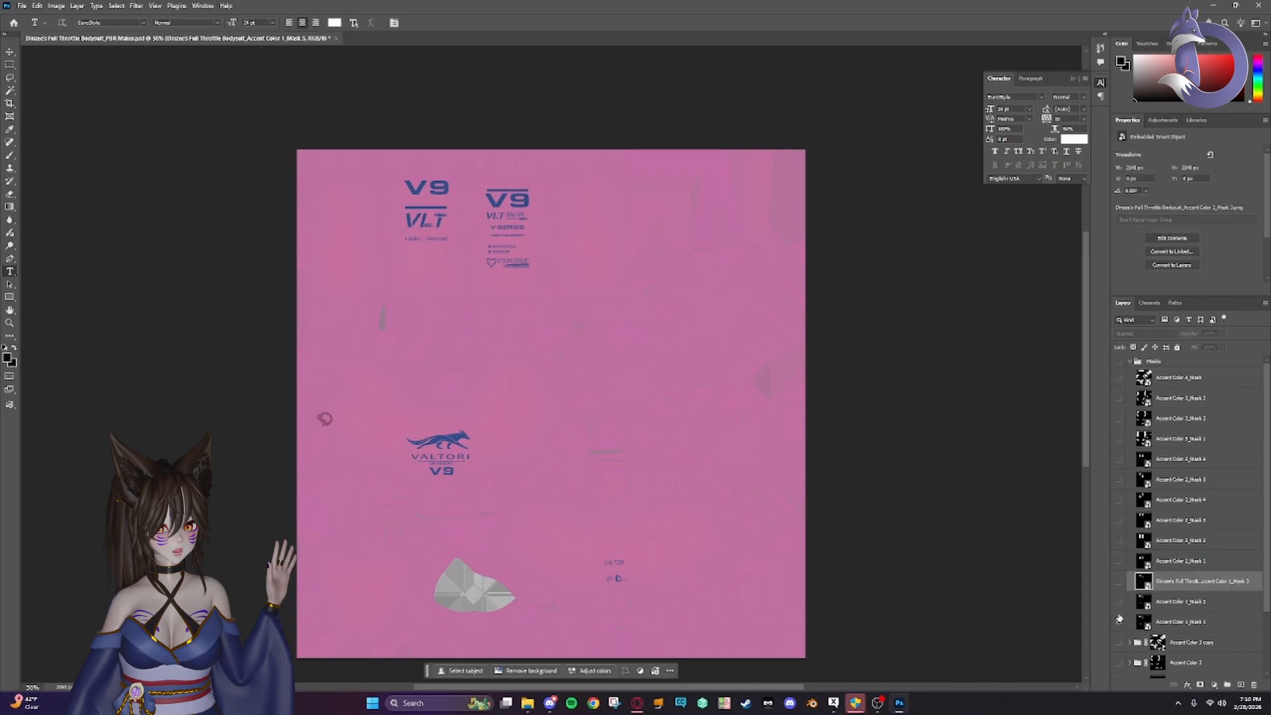
left_click(1119, 599)
left_click(1119, 581)
- Show the Accent Color 2 masks one after another, up to the double-gradient Accent Color 2_Mask 6
left_click(1119, 563)
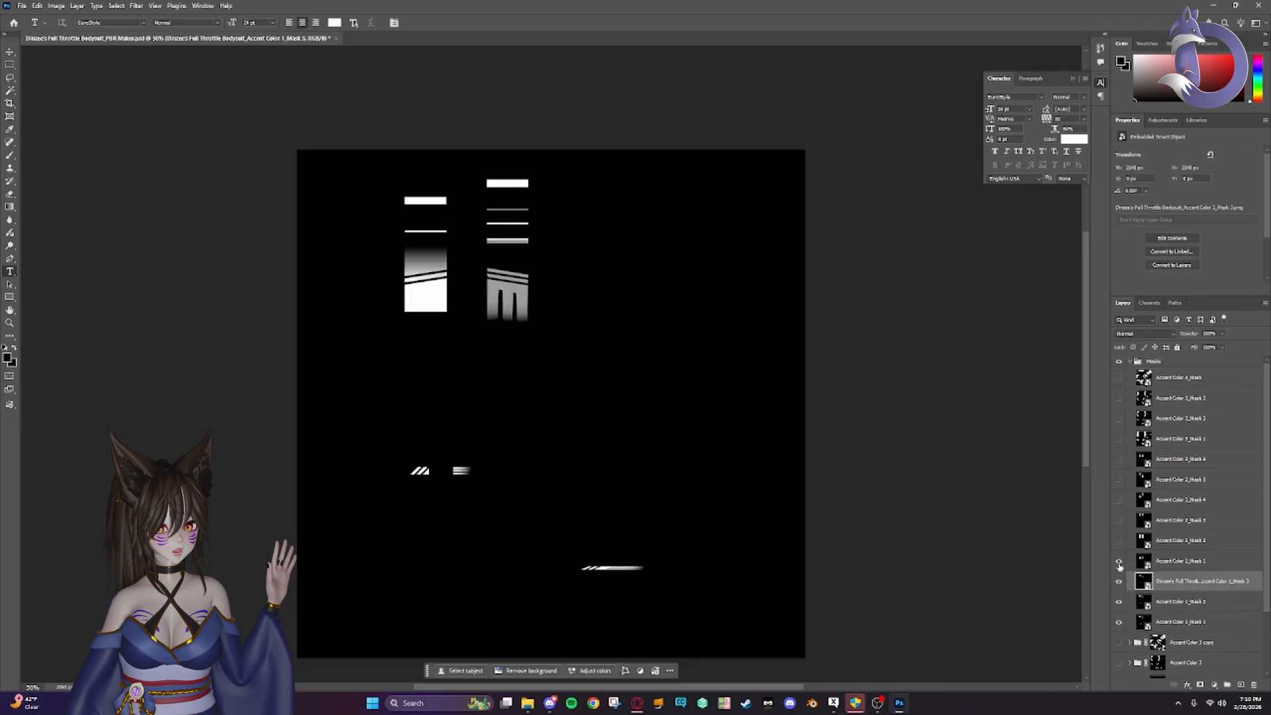
left_click(1120, 546)
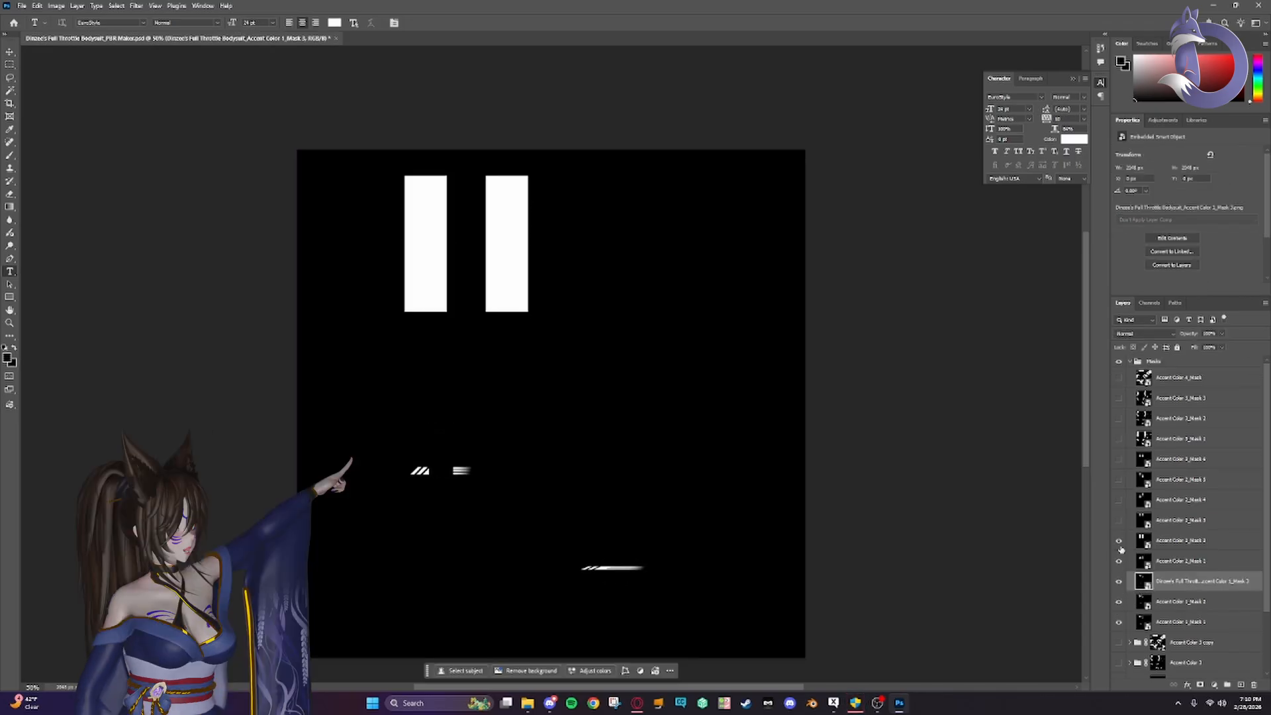
left_click(1119, 521)
left_click(1119, 501)
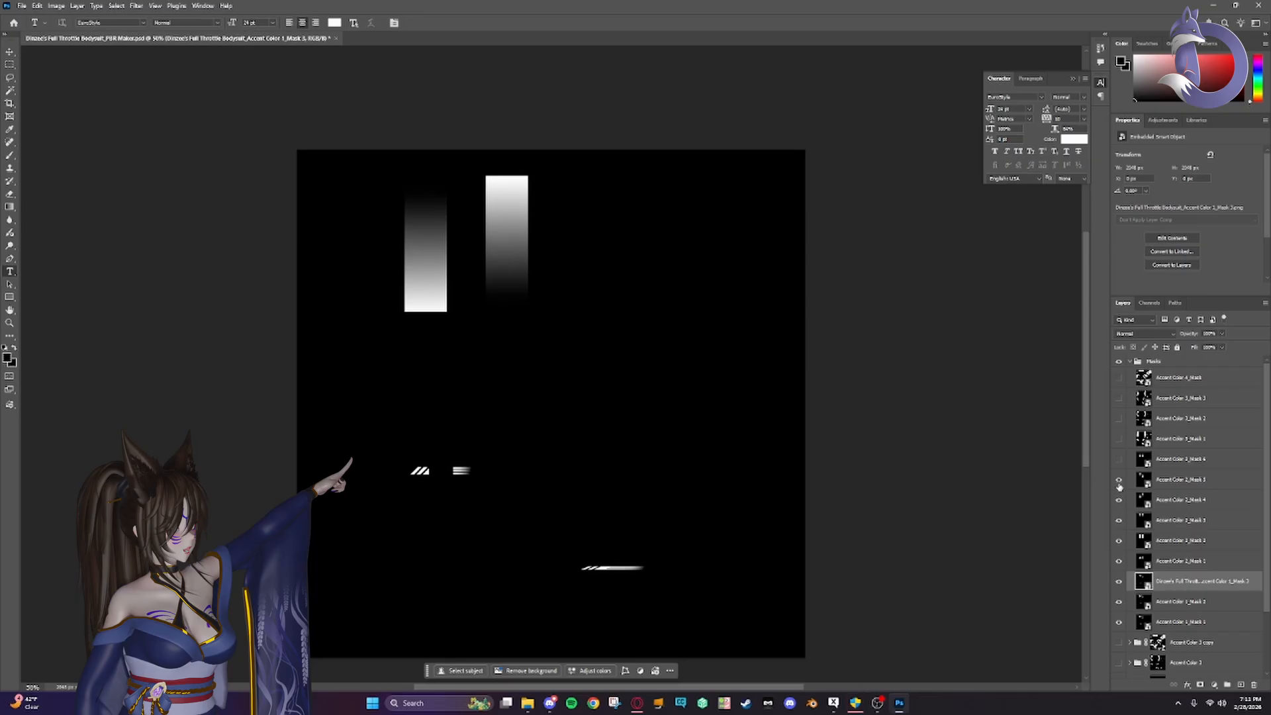
left_click(1120, 483)
left_click(1119, 476)
left_click(1120, 466)
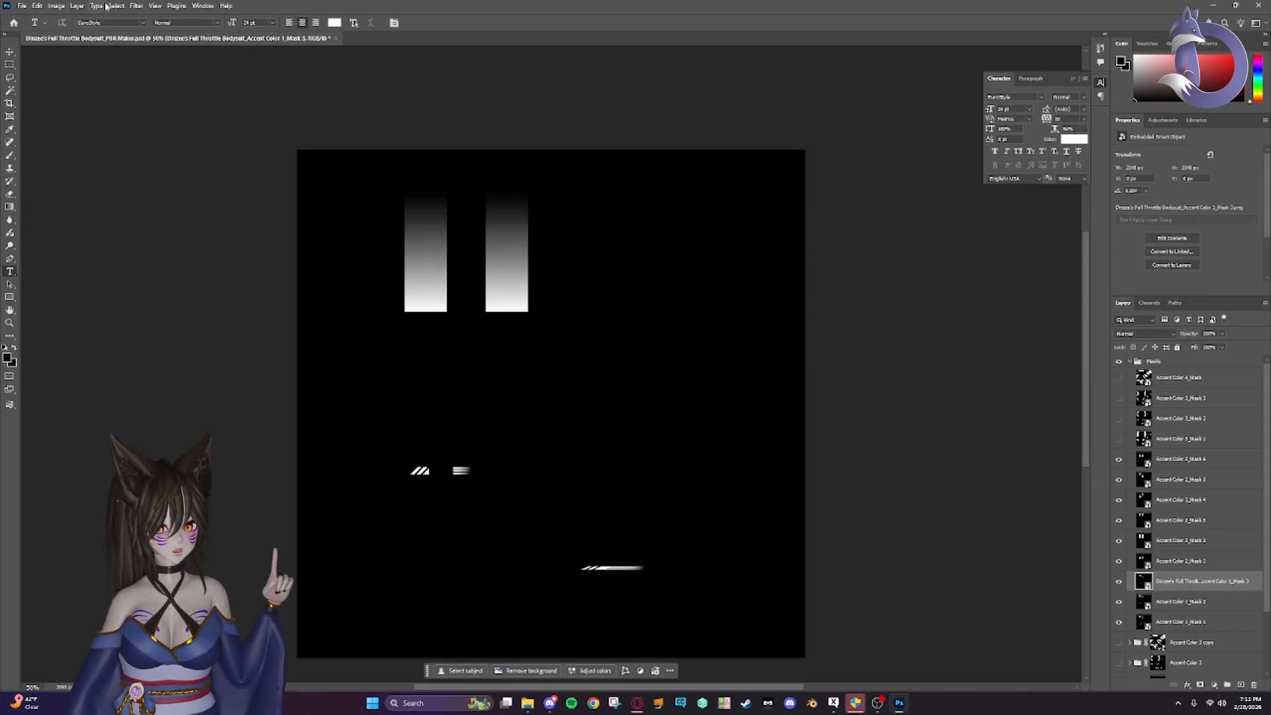
- Select the white areas of the gradient mask with Color Range, using sampled white and a fuzziness of 200
left_click(136, 5)
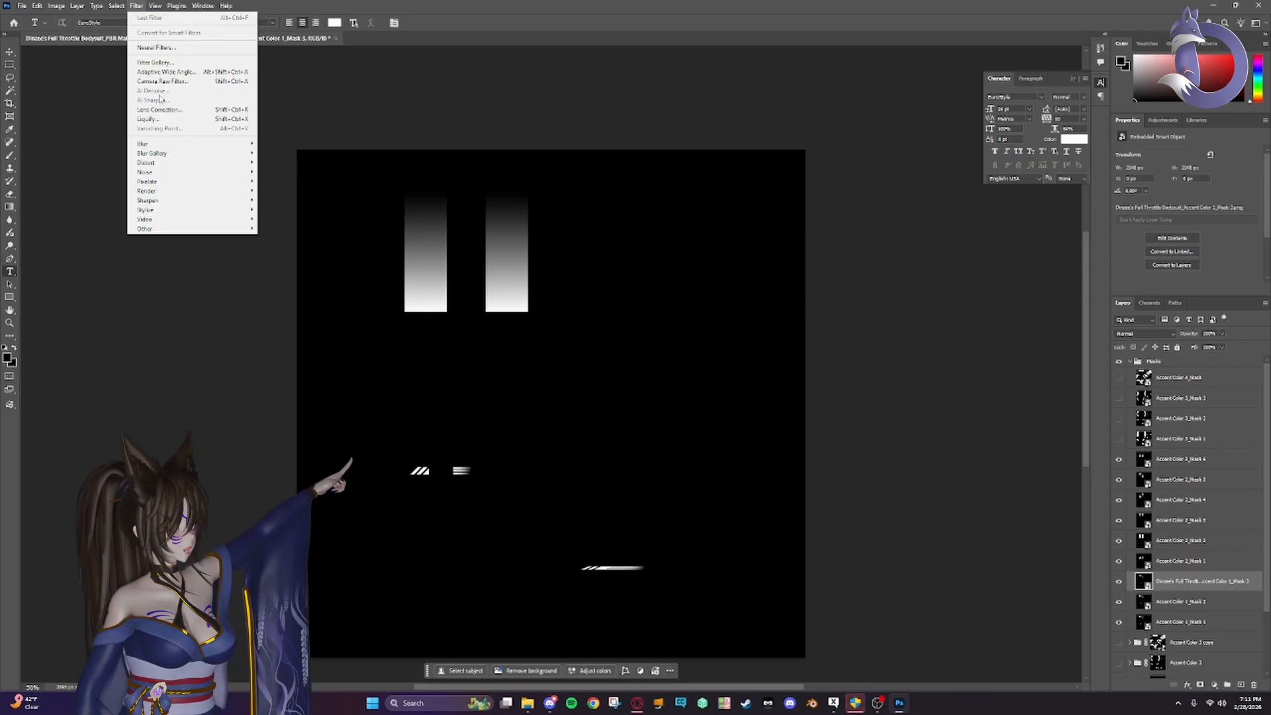
mouse_move(112, 6)
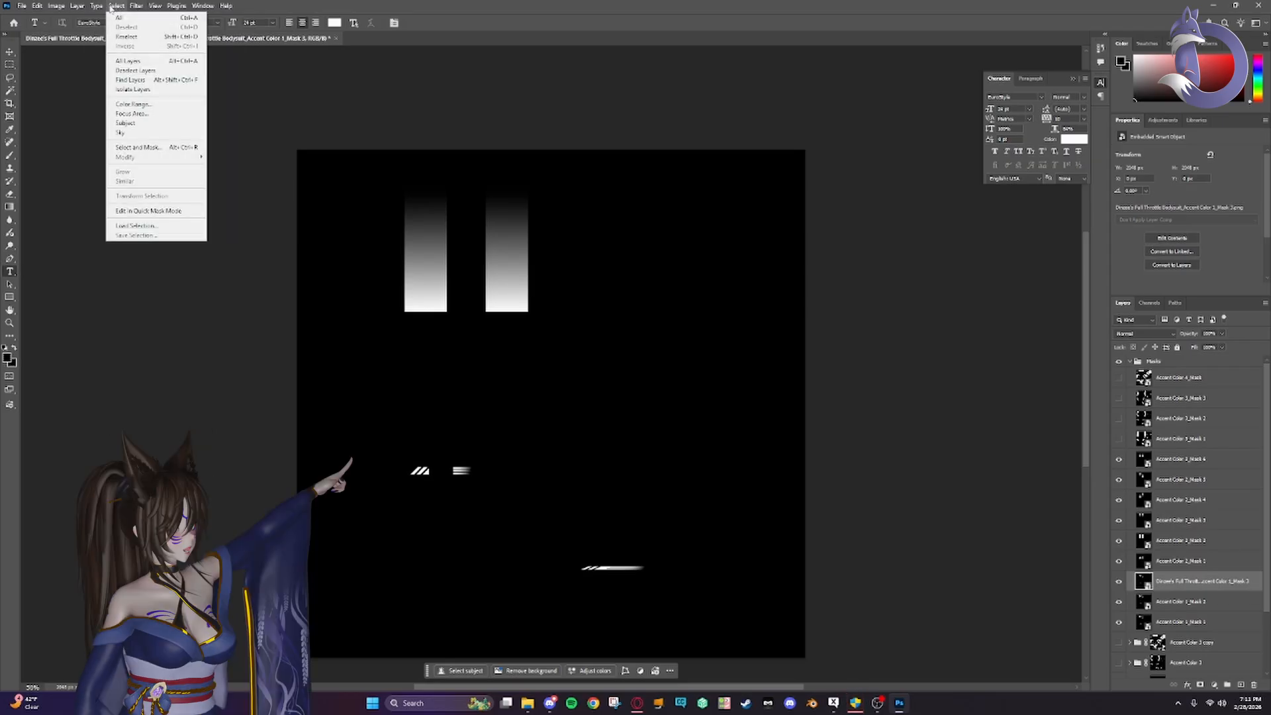
left_click(138, 105)
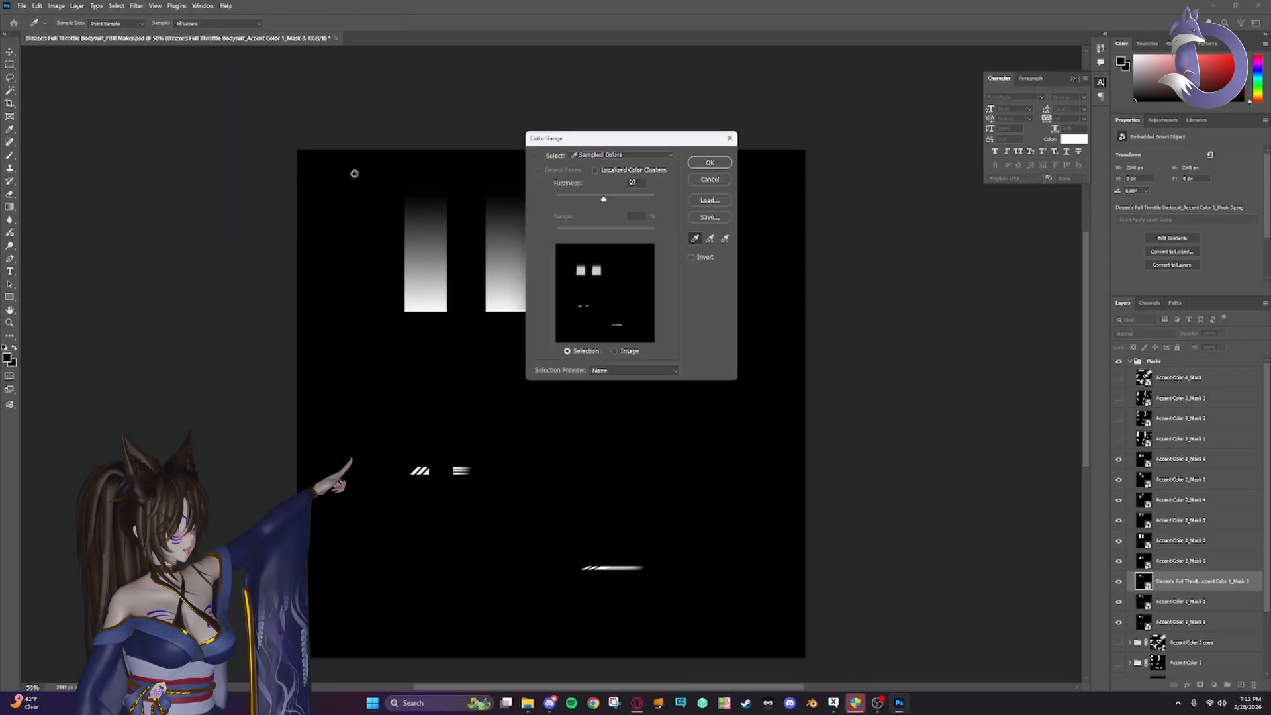
left_click(432, 307)
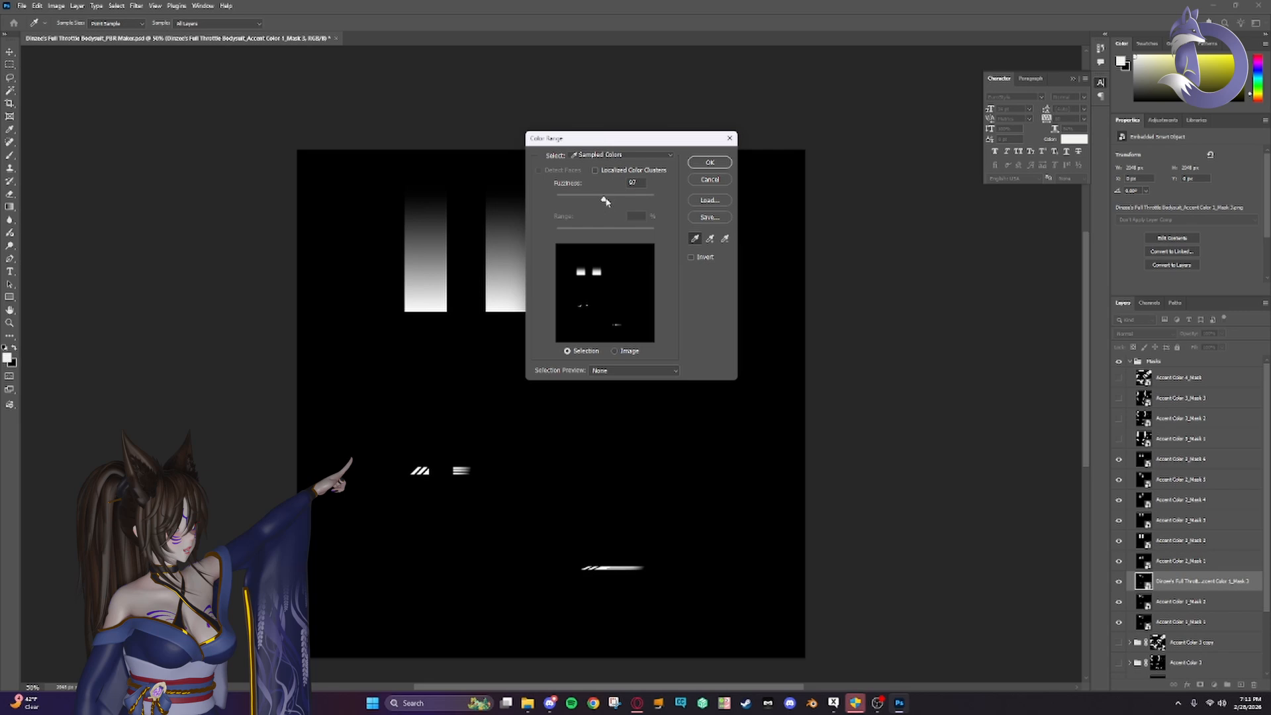
left_click_drag(606, 199, 510, 204)
left_click_drag(598, 200, 699, 196)
left_click(709, 164)
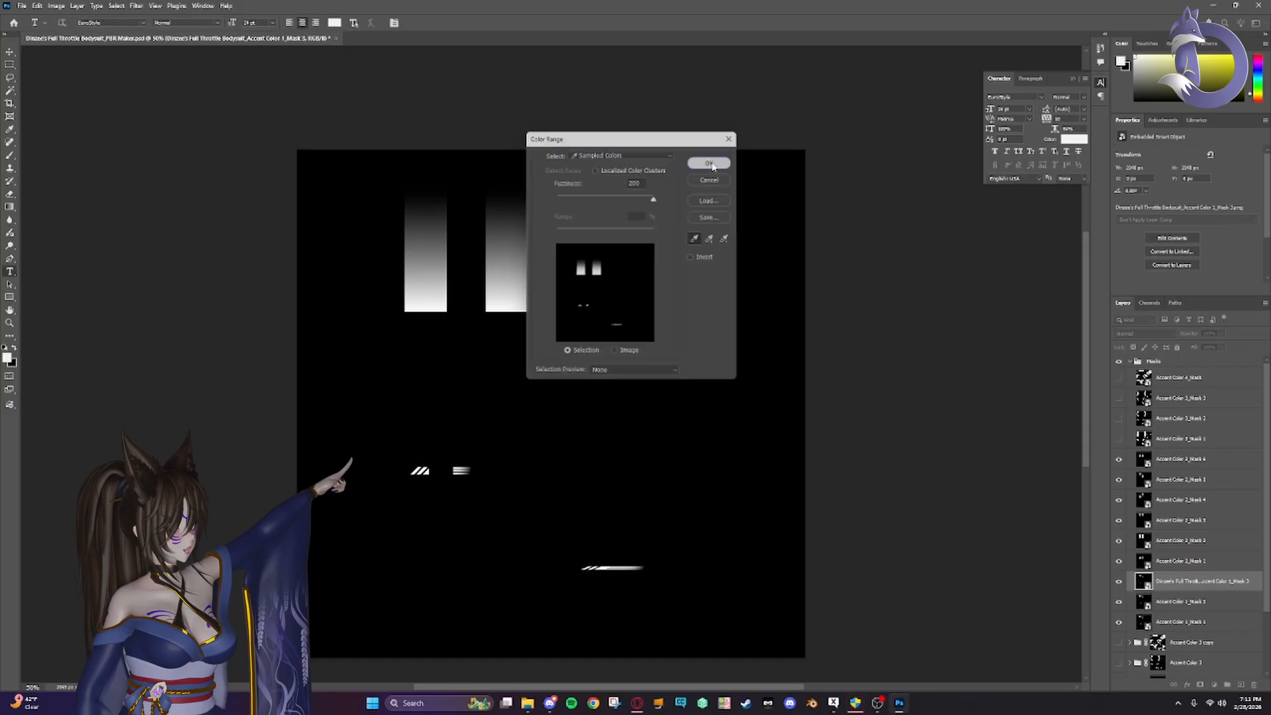
- Hide and collapse the Masks group, show Accent Color 2, and replace its layer mask with one made from the gradient selection
left_click(1131, 361)
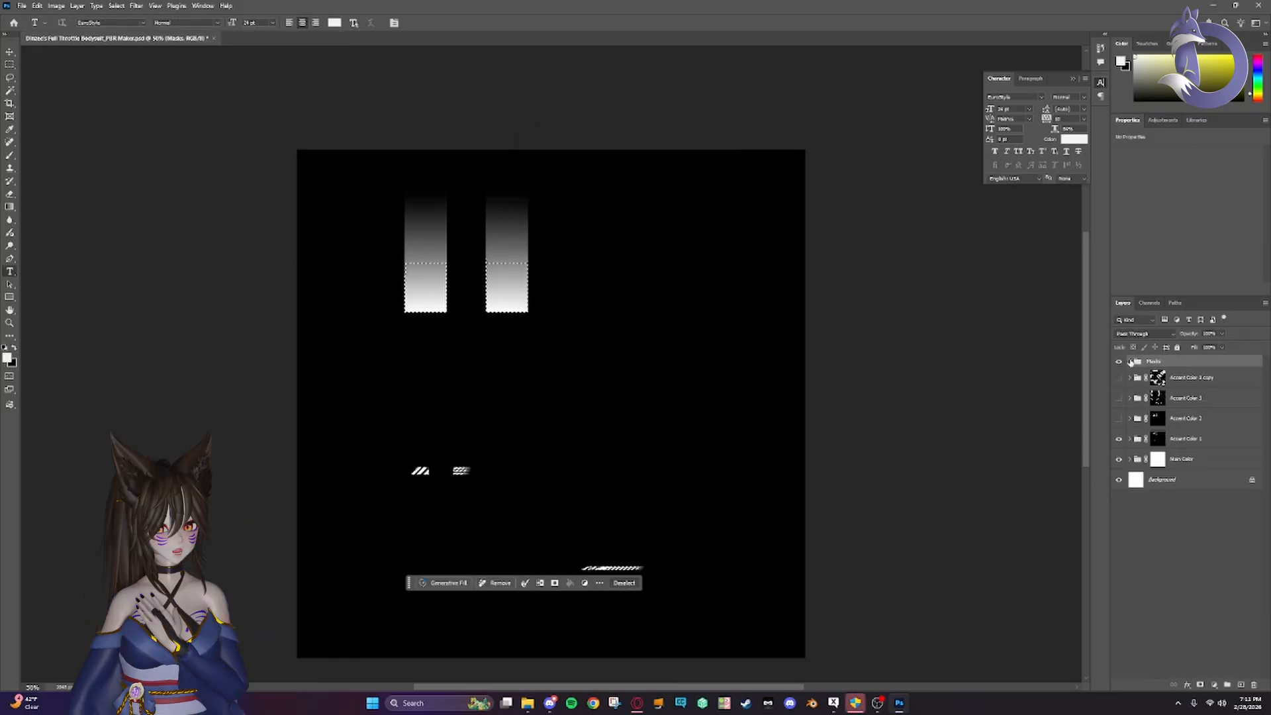
left_click(1120, 361)
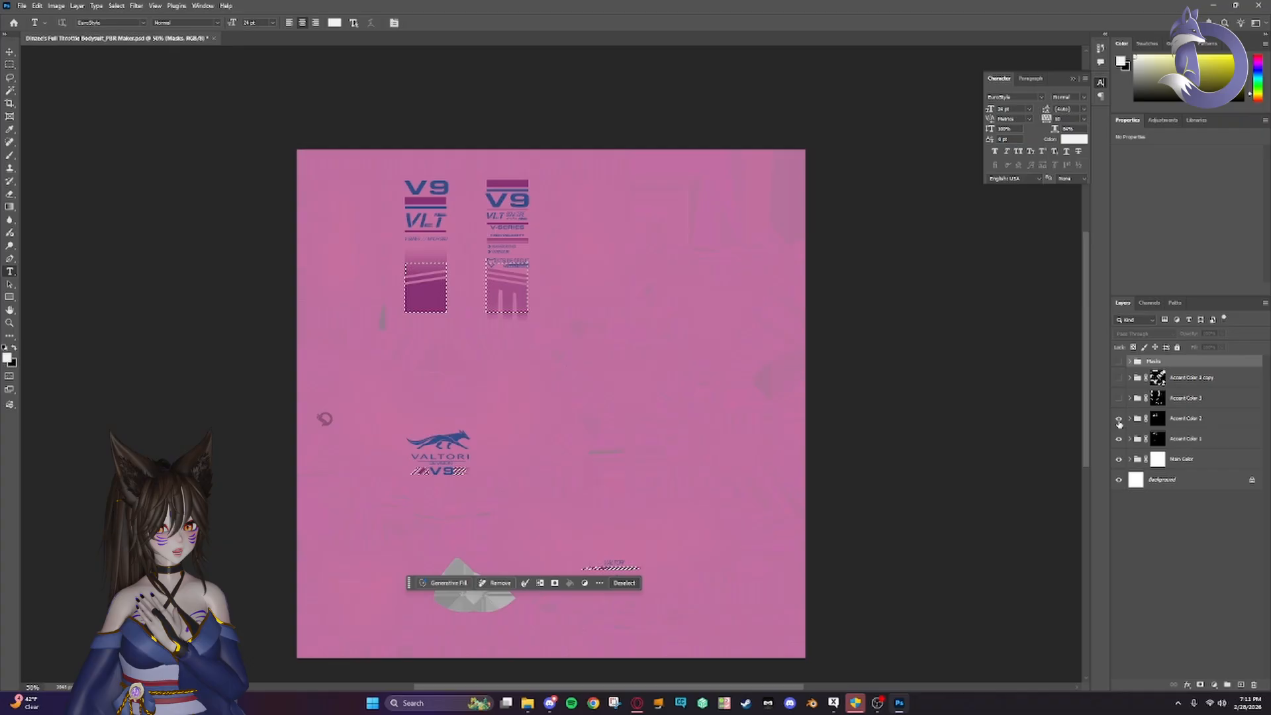
left_click(1158, 418)
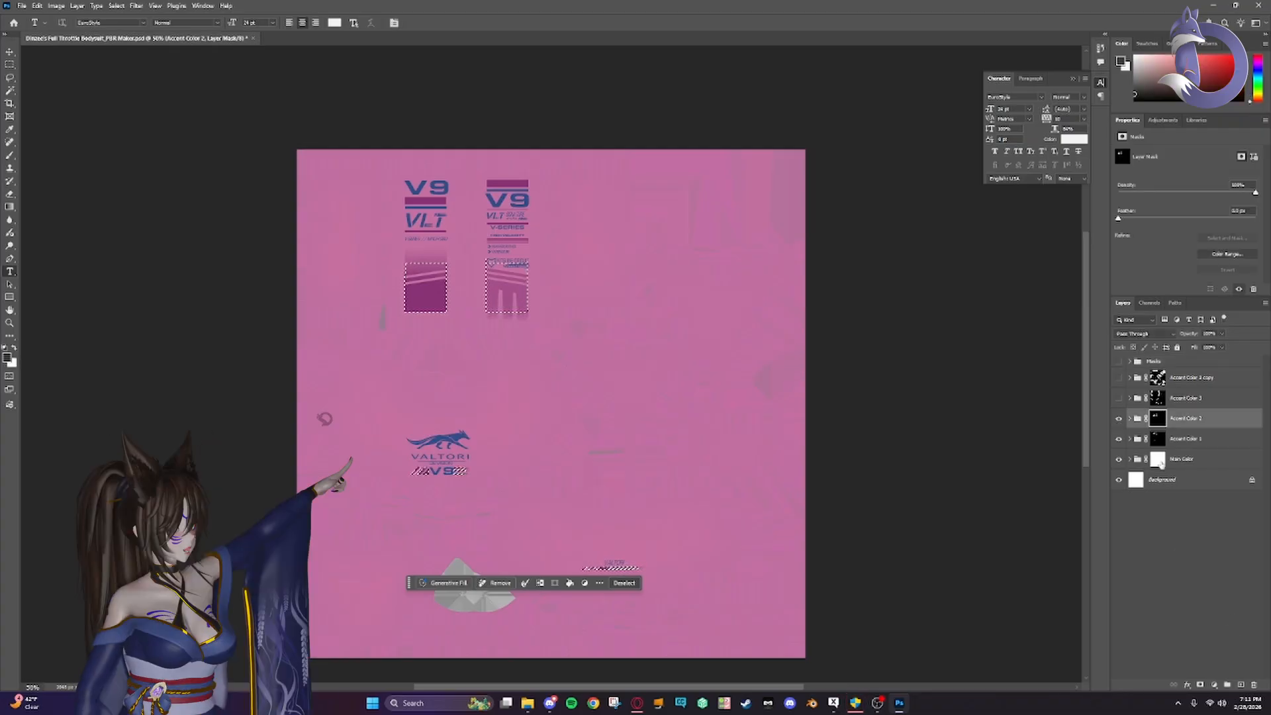
right_click(1158, 418)
left_click(1195, 438)
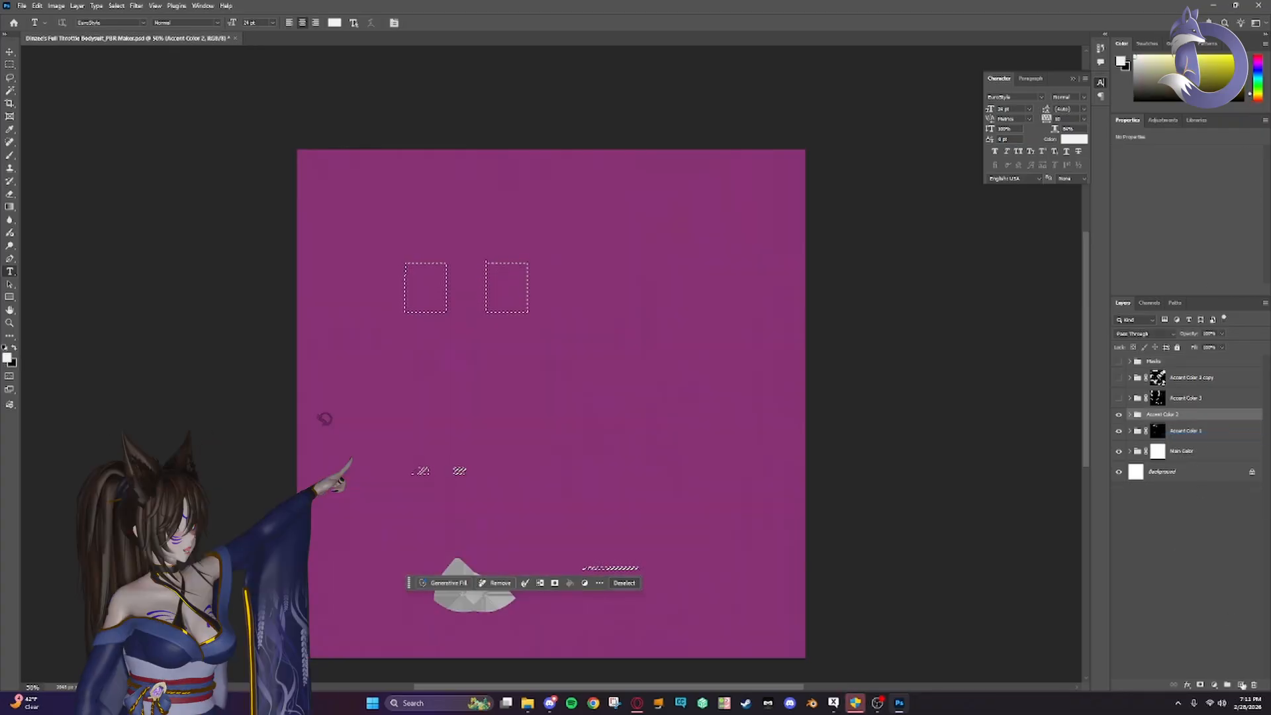
left_click(1200, 684)
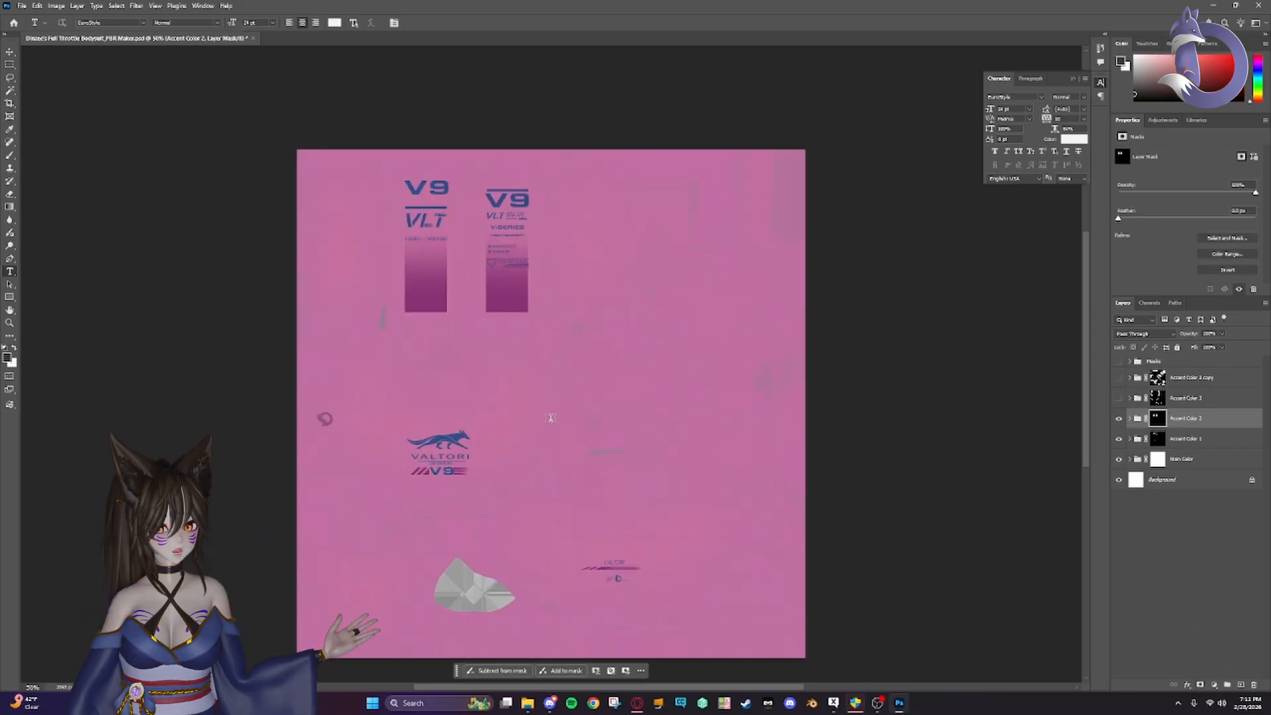
- Move the Accent Color 1 group above Accent Color 2, and show the remaining accent color groups
left_click_drag(1192, 439, 1192, 408)
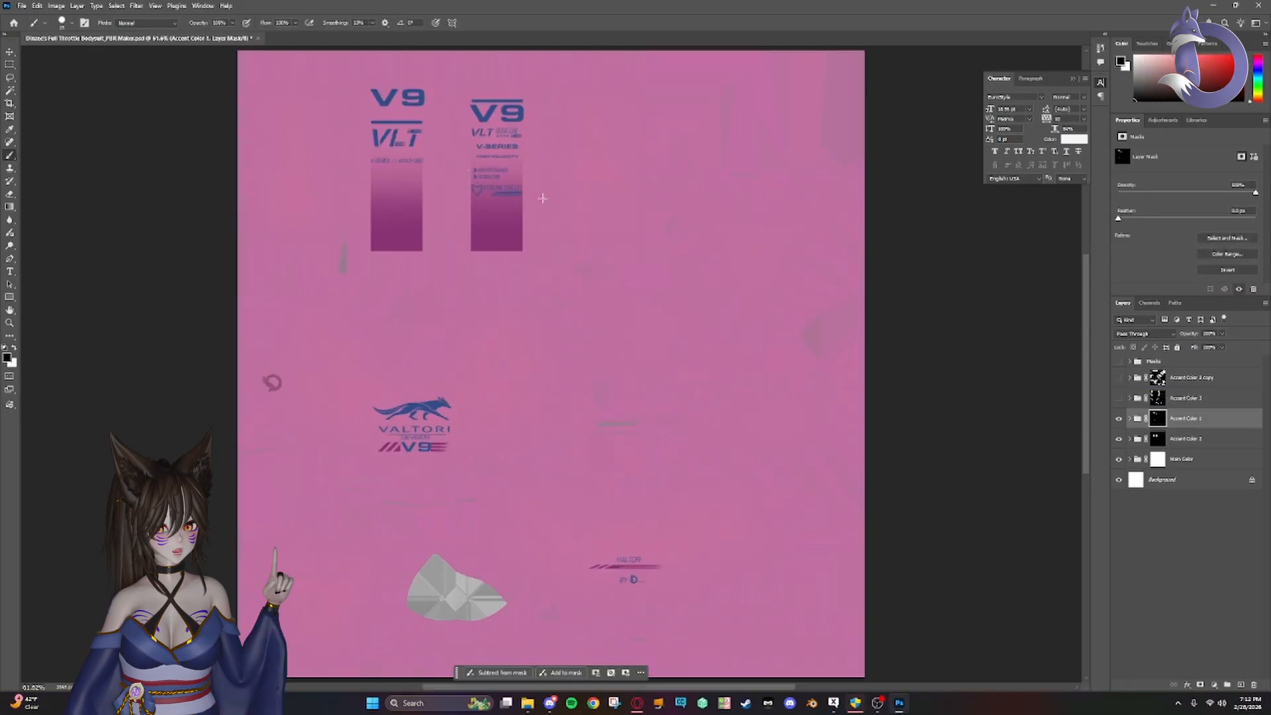
left_click(1120, 398)
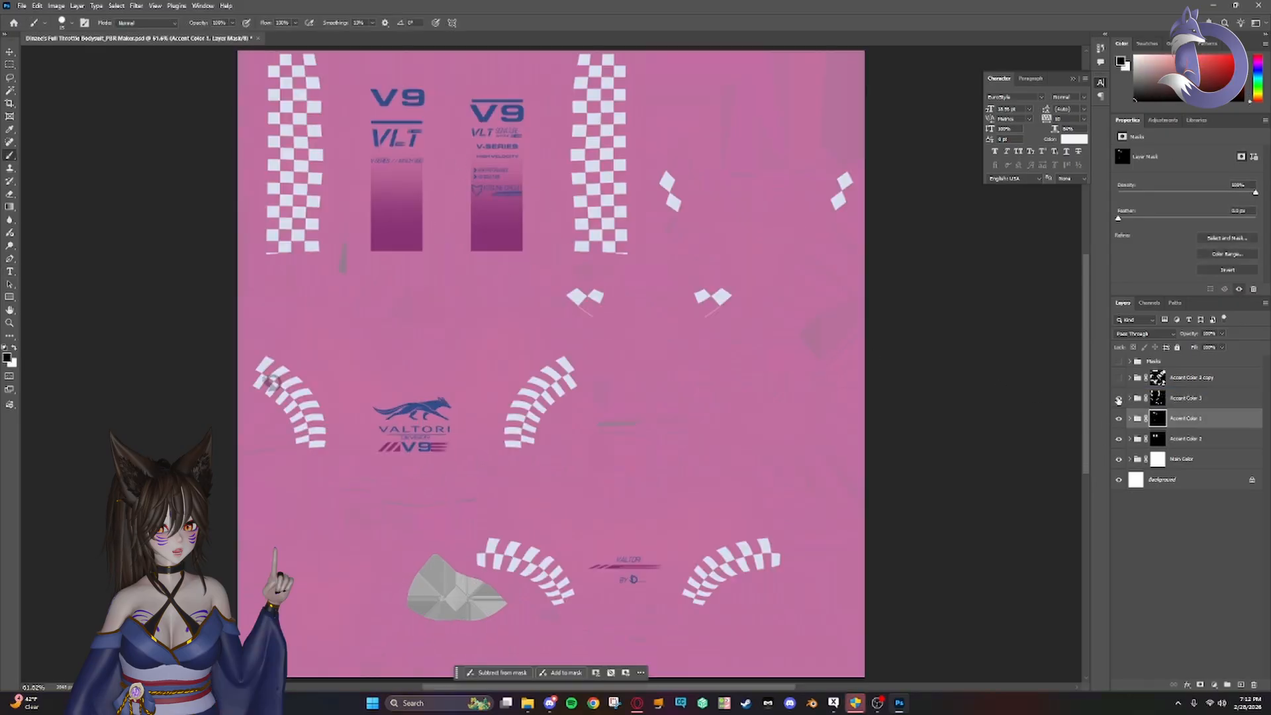
left_click(1119, 378)
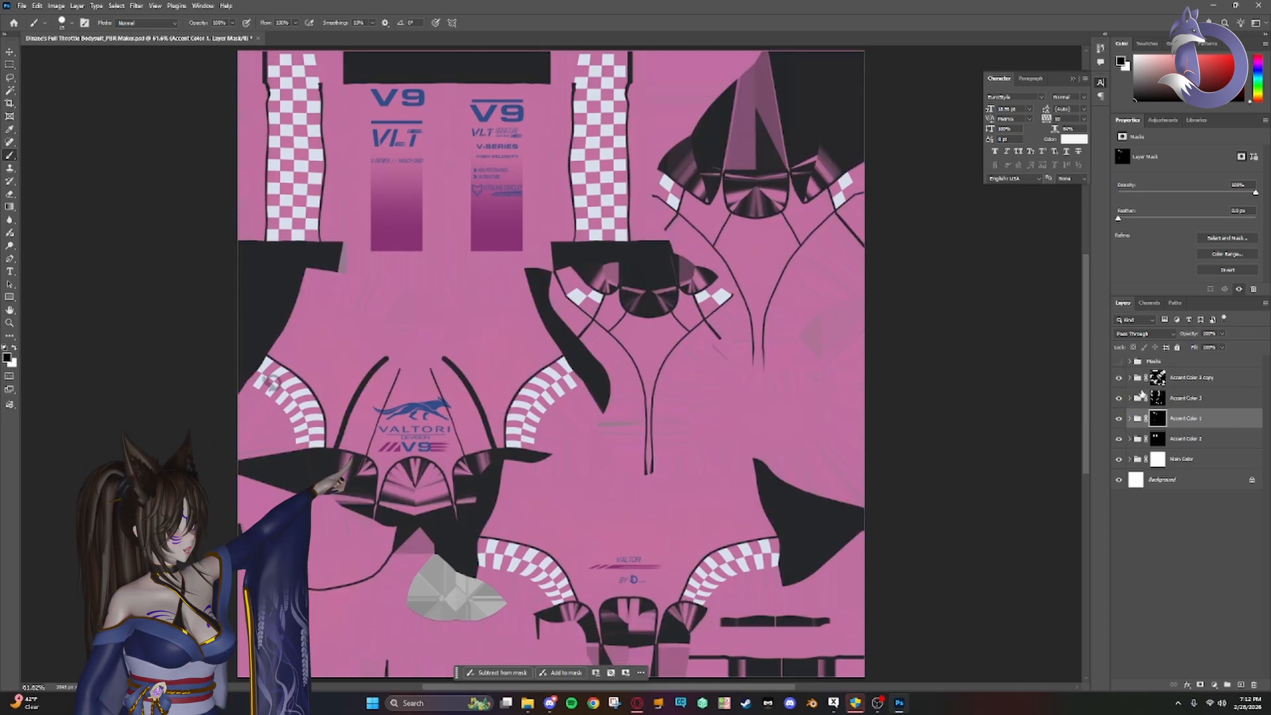
- Expand the Main Color group, hide its pink color layer and show the near-black color 1
left_click(1131, 459)
scroll(1190, 471, "down", 3)
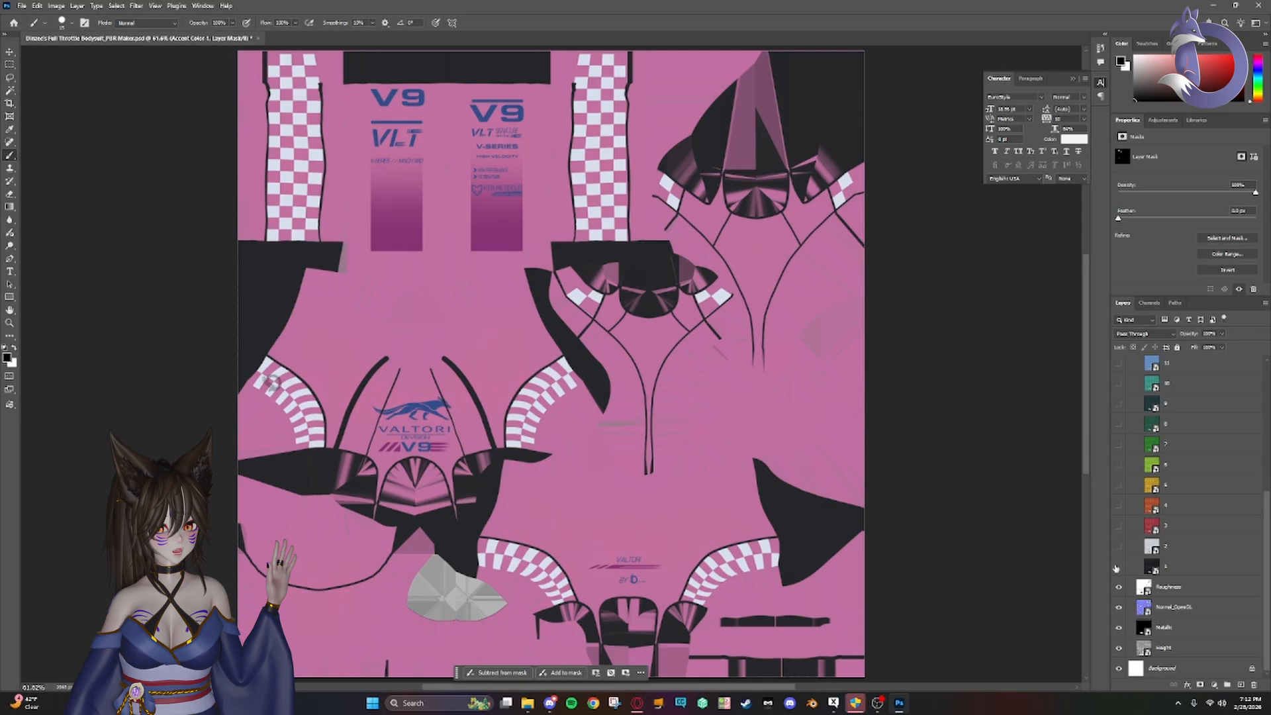
scroll(1116, 568, "up", 5)
left_click(1120, 427)
scroll(1123, 463, "down", 3)
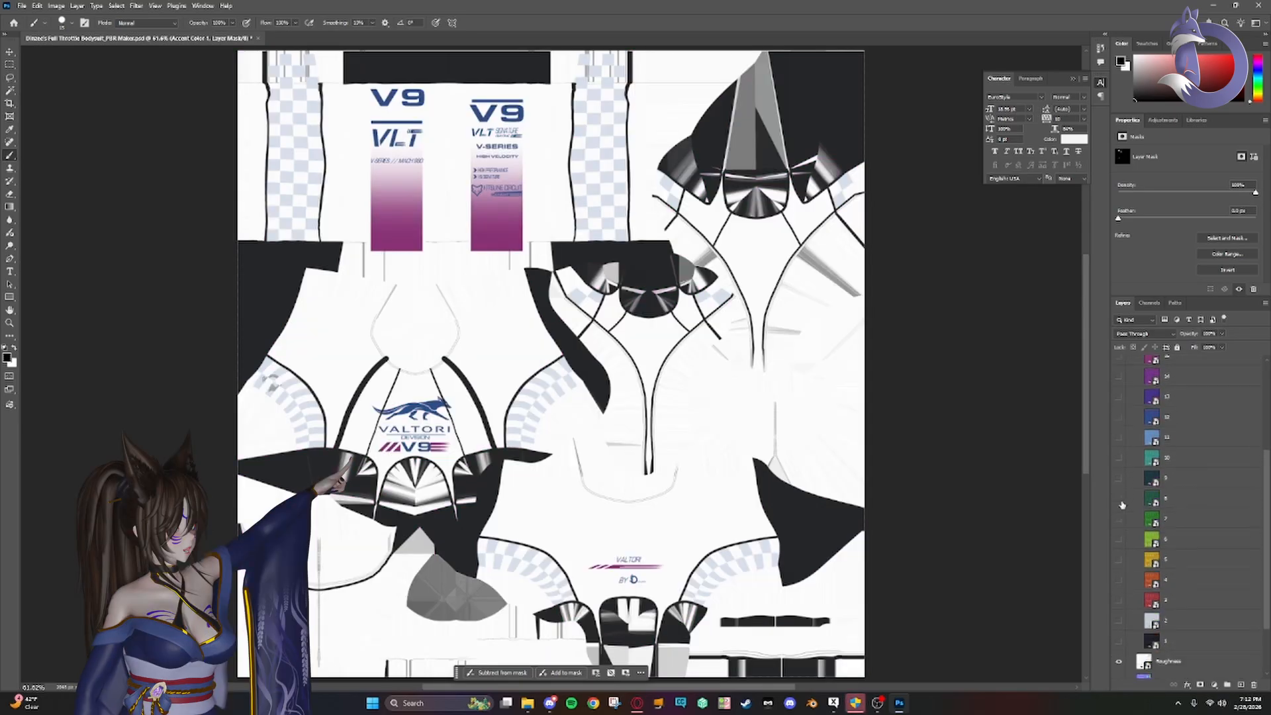
scroll(1123, 507, "down", 3)
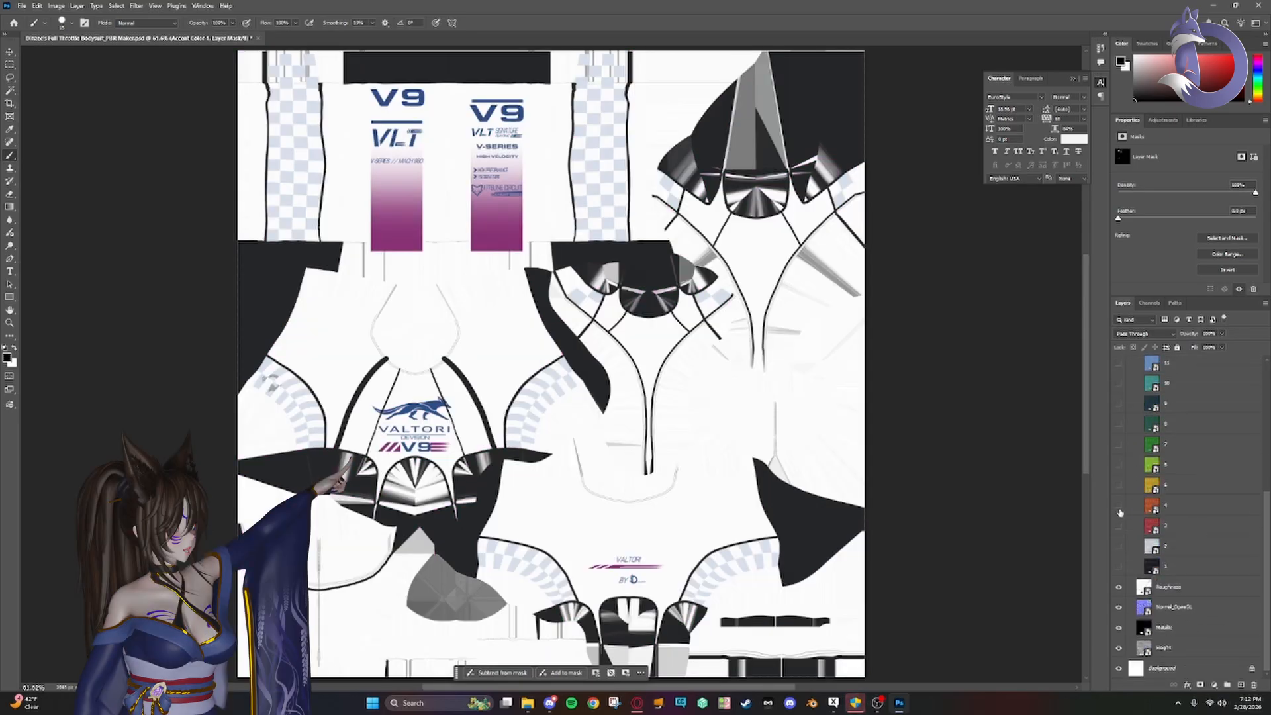
left_click(1119, 568)
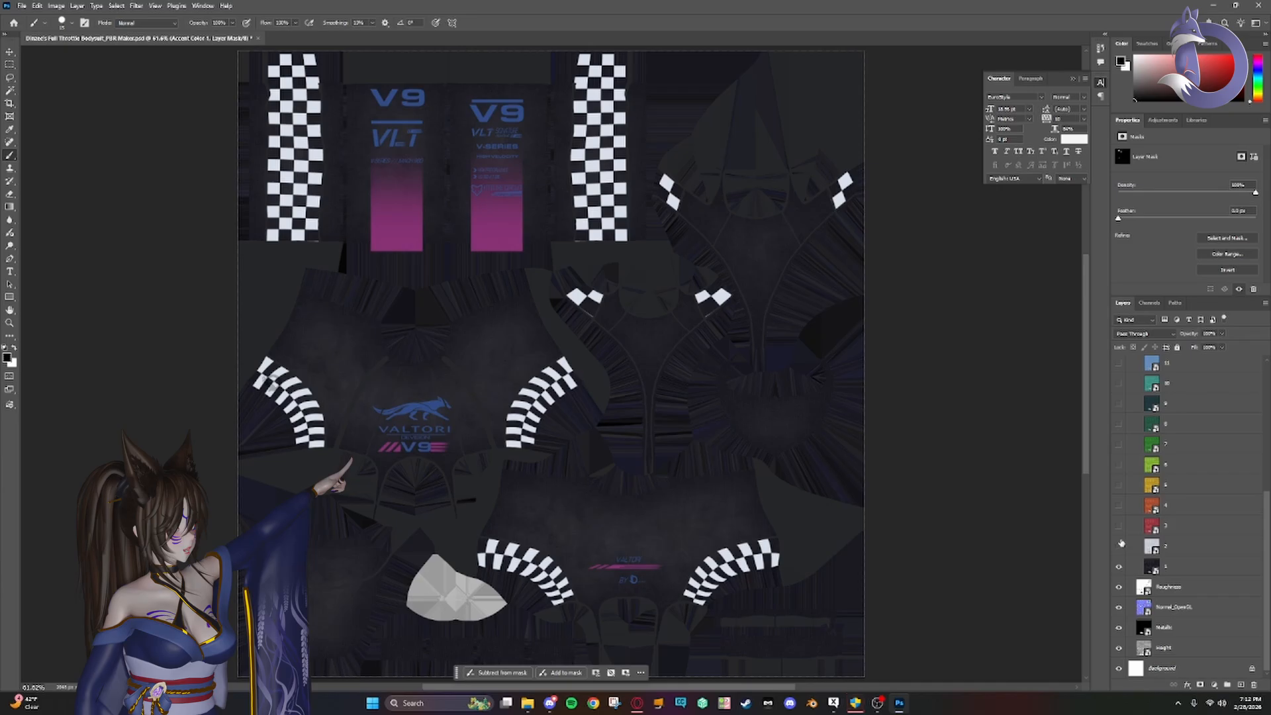
- Show orange color 4 in the Main Color group, and replace the magenta in Accent Color 2 with near-black color 1
left_click(1119, 506)
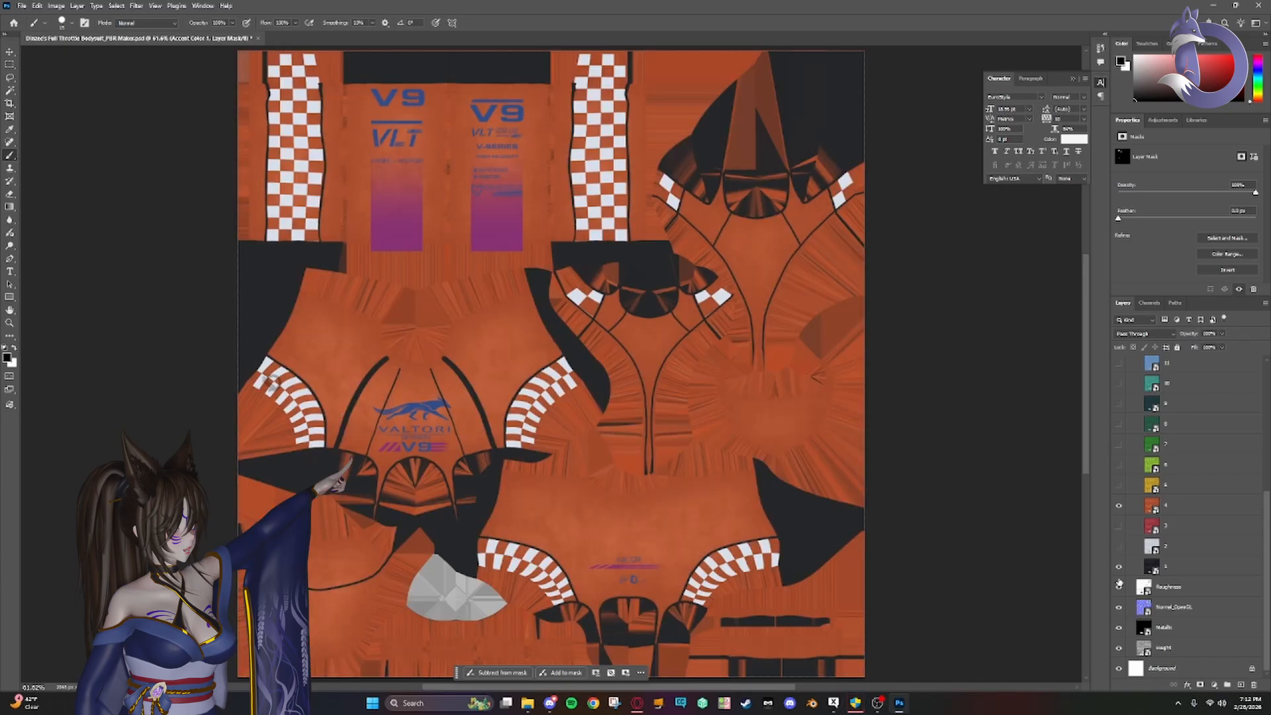
scroll(1149, 529, "up", 9)
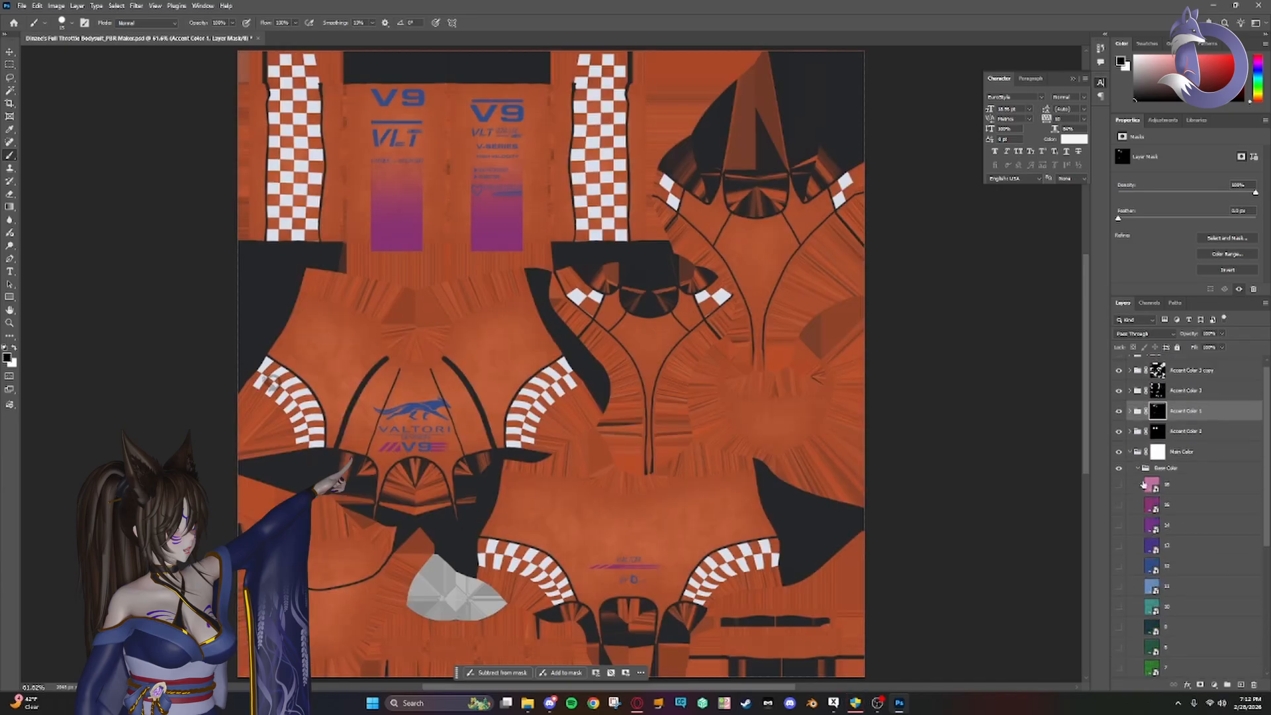
left_click(1129, 431)
left_click(1133, 450)
scroll(1126, 469, "down", 1)
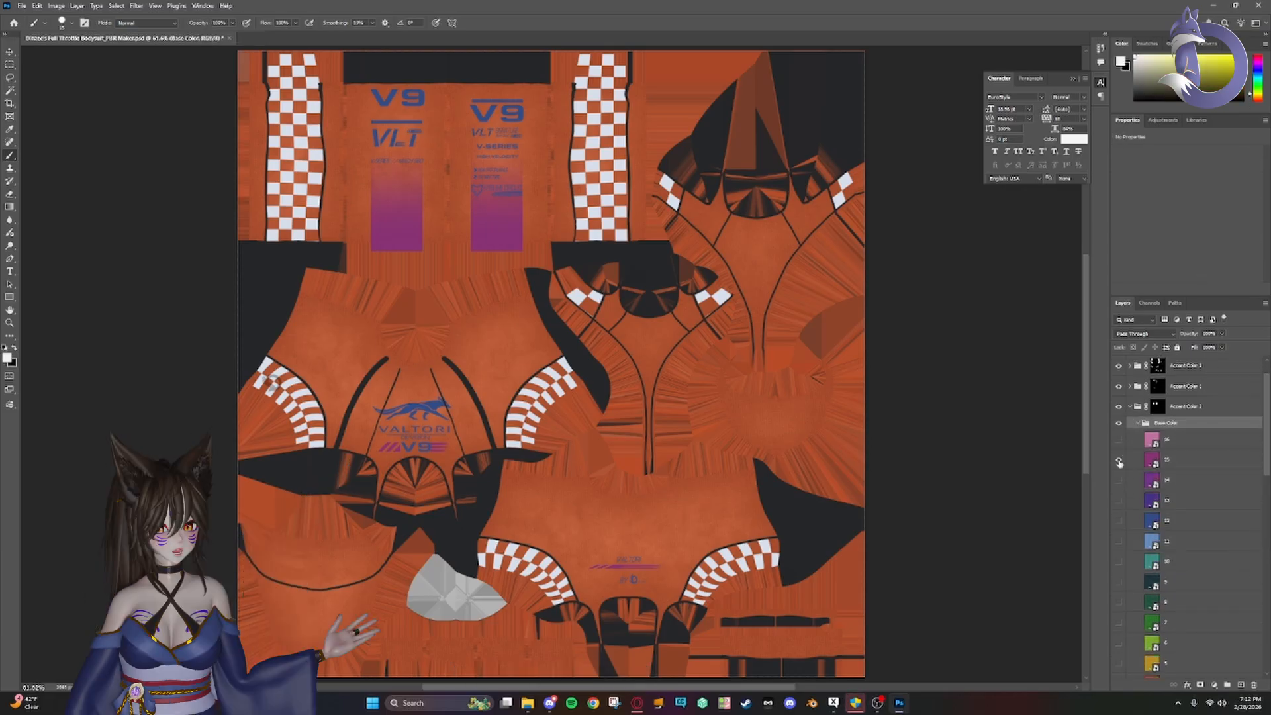
left_click(1120, 461)
scroll(1123, 463, "down", 2)
scroll(1124, 463, "down", 6)
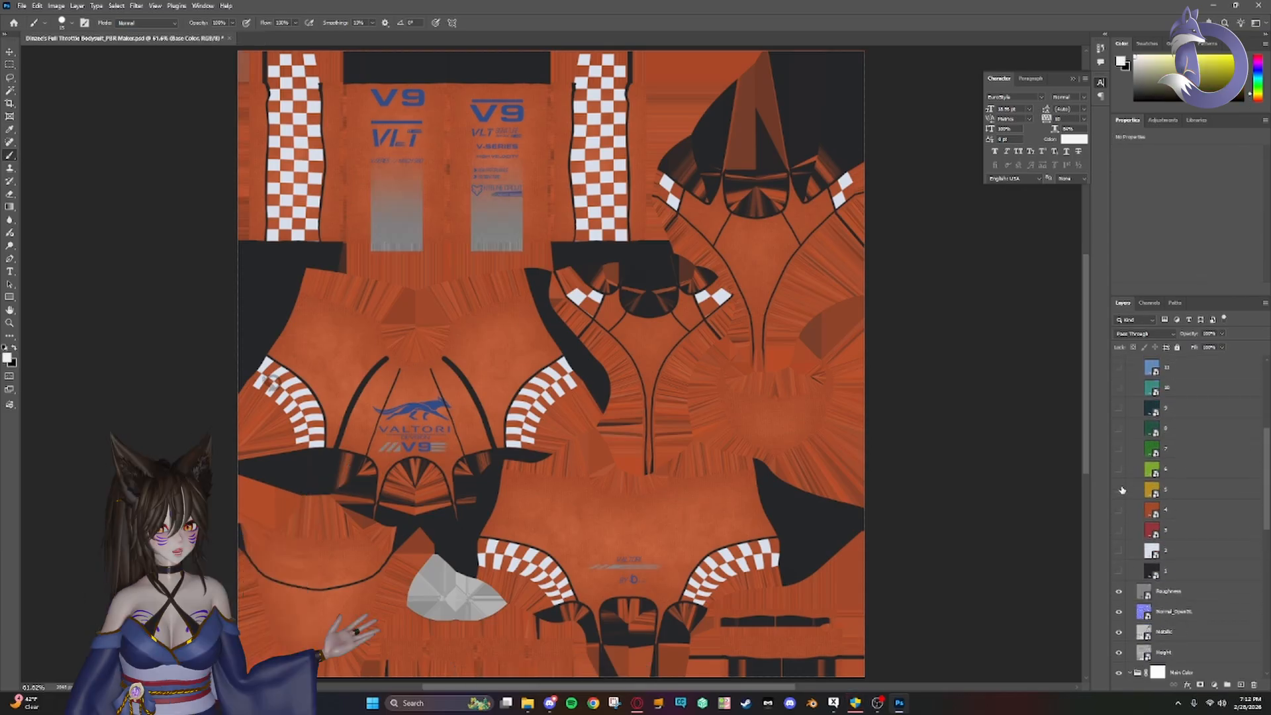
left_click(1119, 570)
scroll(1127, 477, "up", 8)
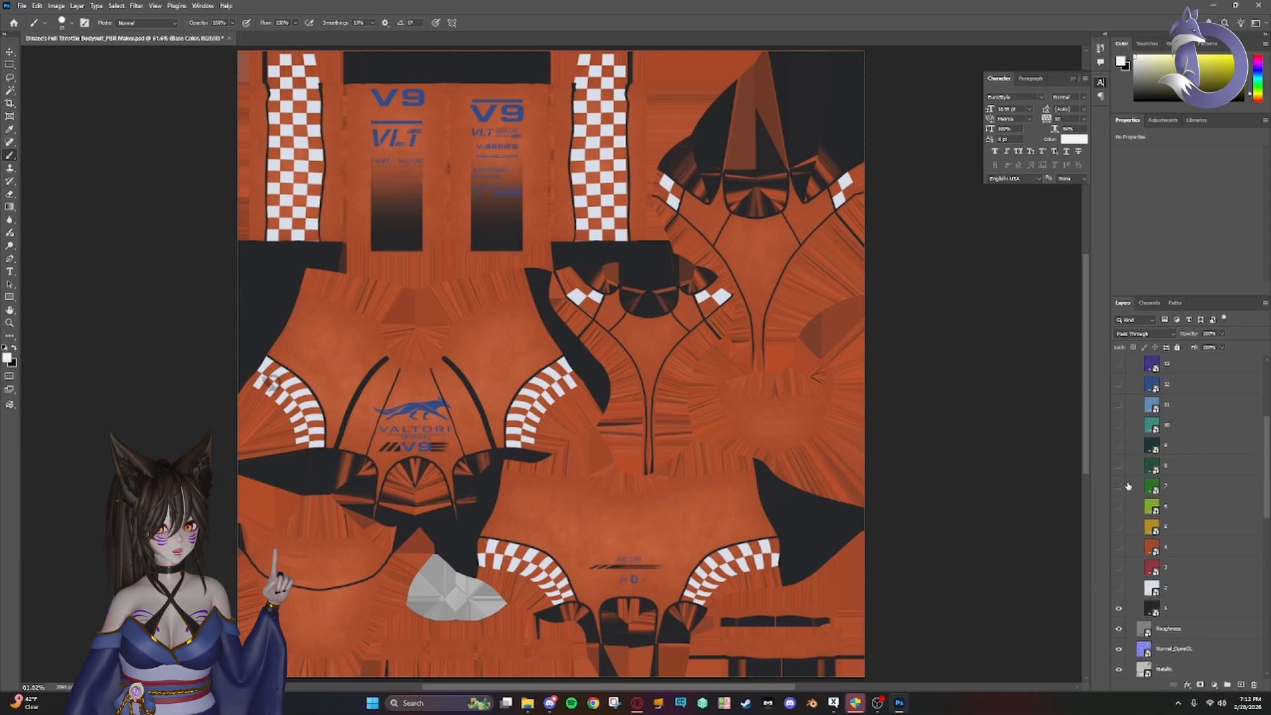
- In the Accent Color 1 group, hide blue color 12 and show white color 2 for the logos and lettering
left_click(1130, 419)
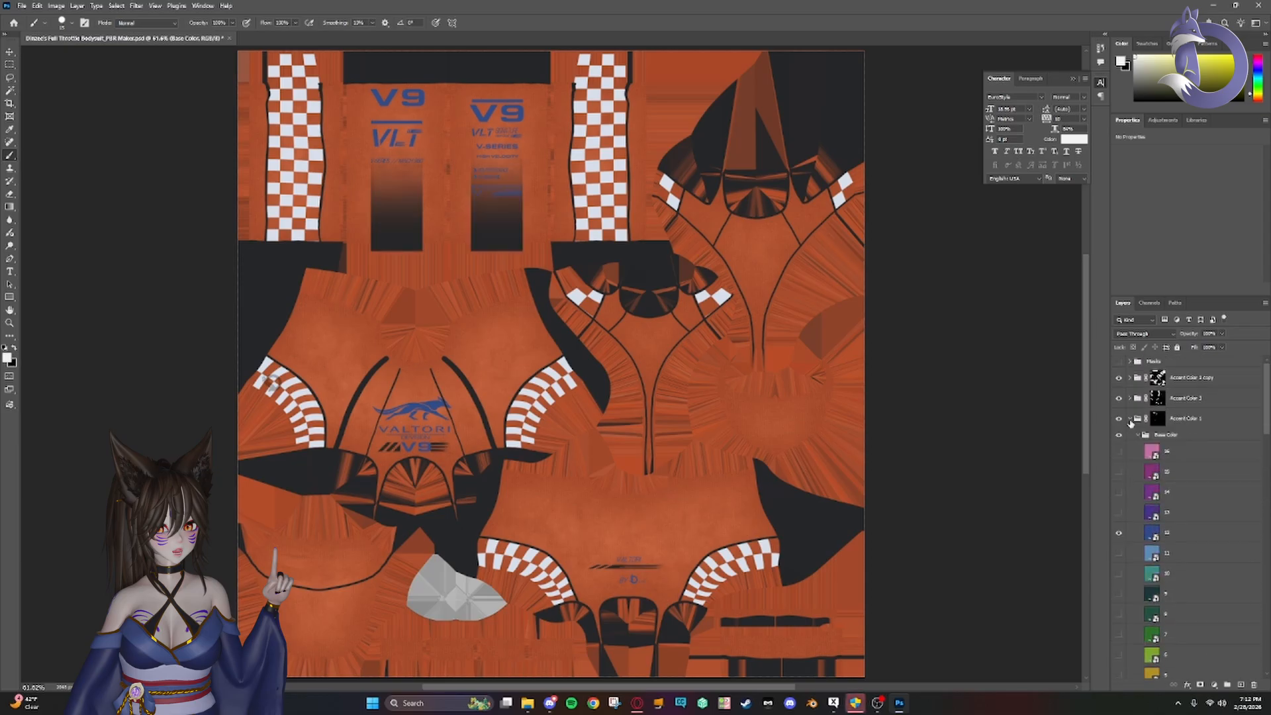
scroll(1127, 447, "down", 3)
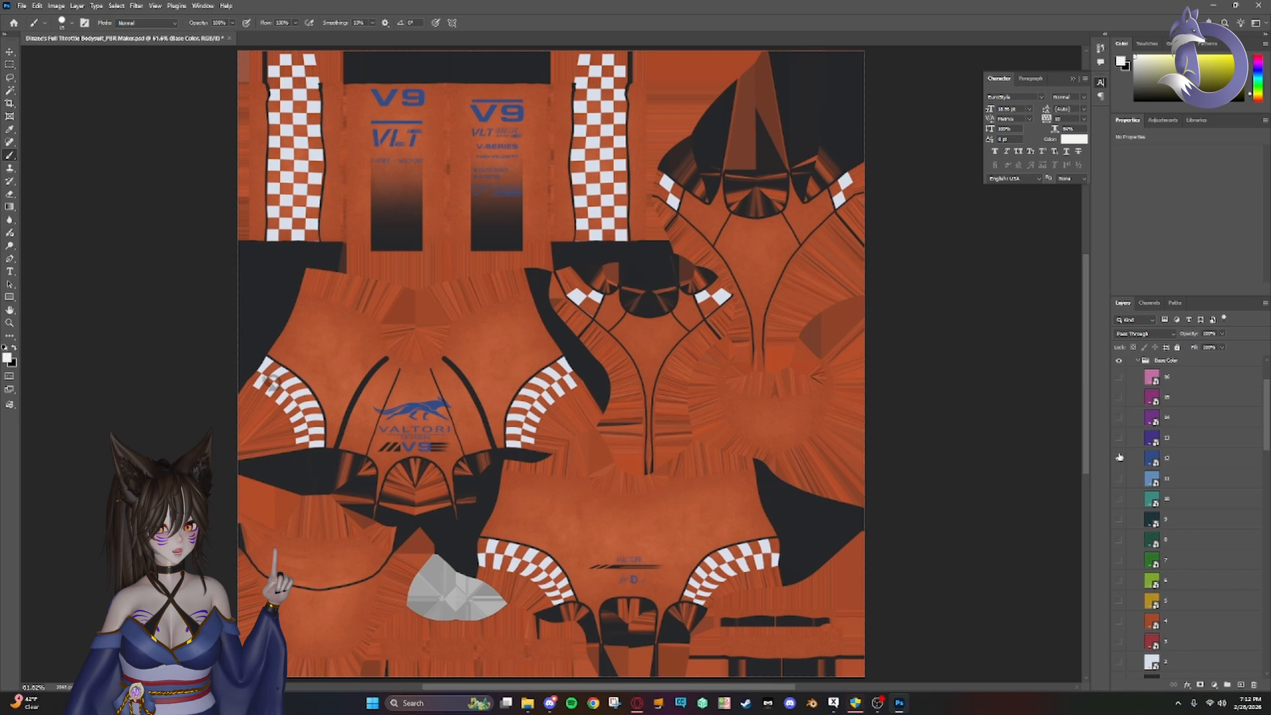
left_click(1120, 459)
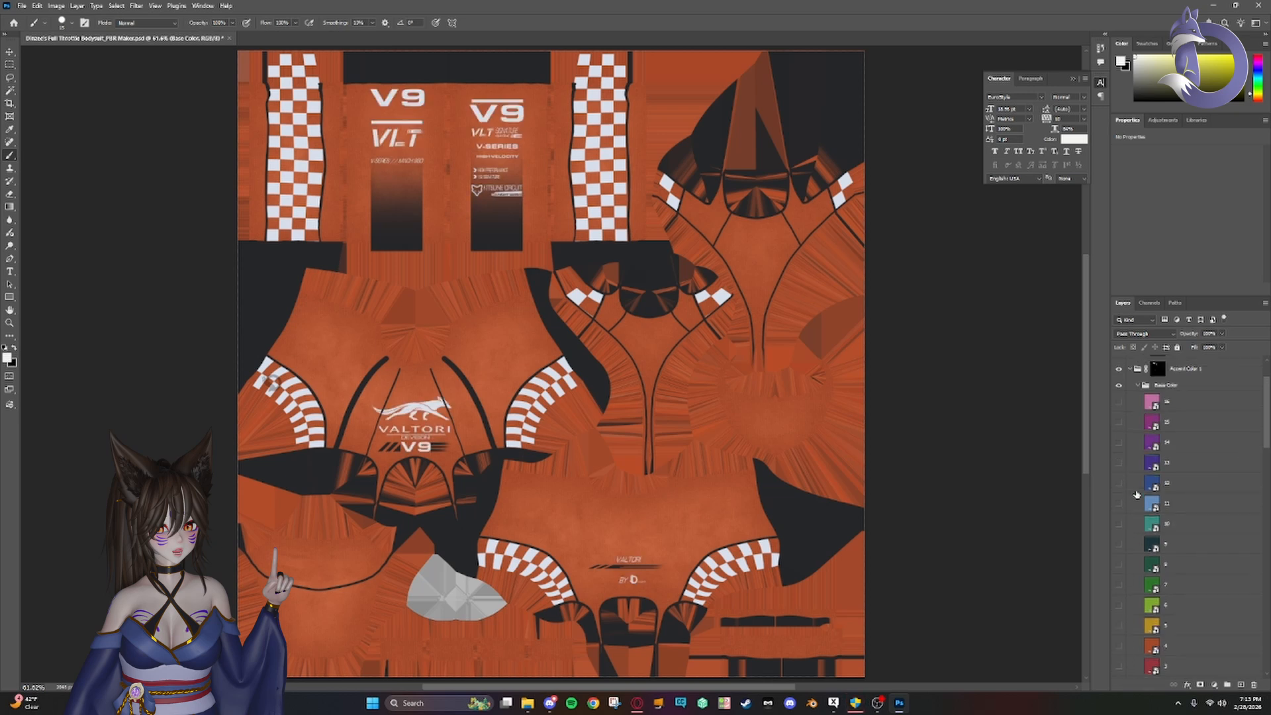
scroll(1124, 483, "up", 3)
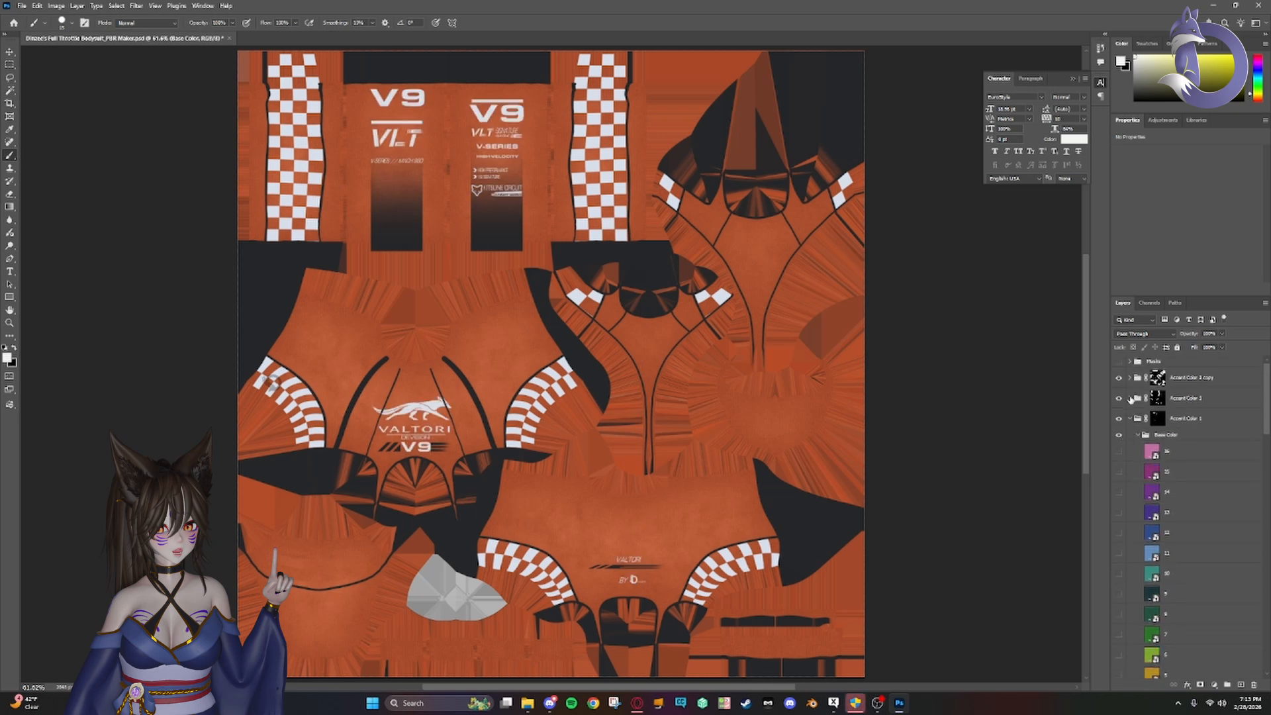
- Try near-black color 1 on the accent group with the checkerboard pattern, and switch back to white color 2
left_click(1130, 399)
scroll(1125, 450, "down", 3)
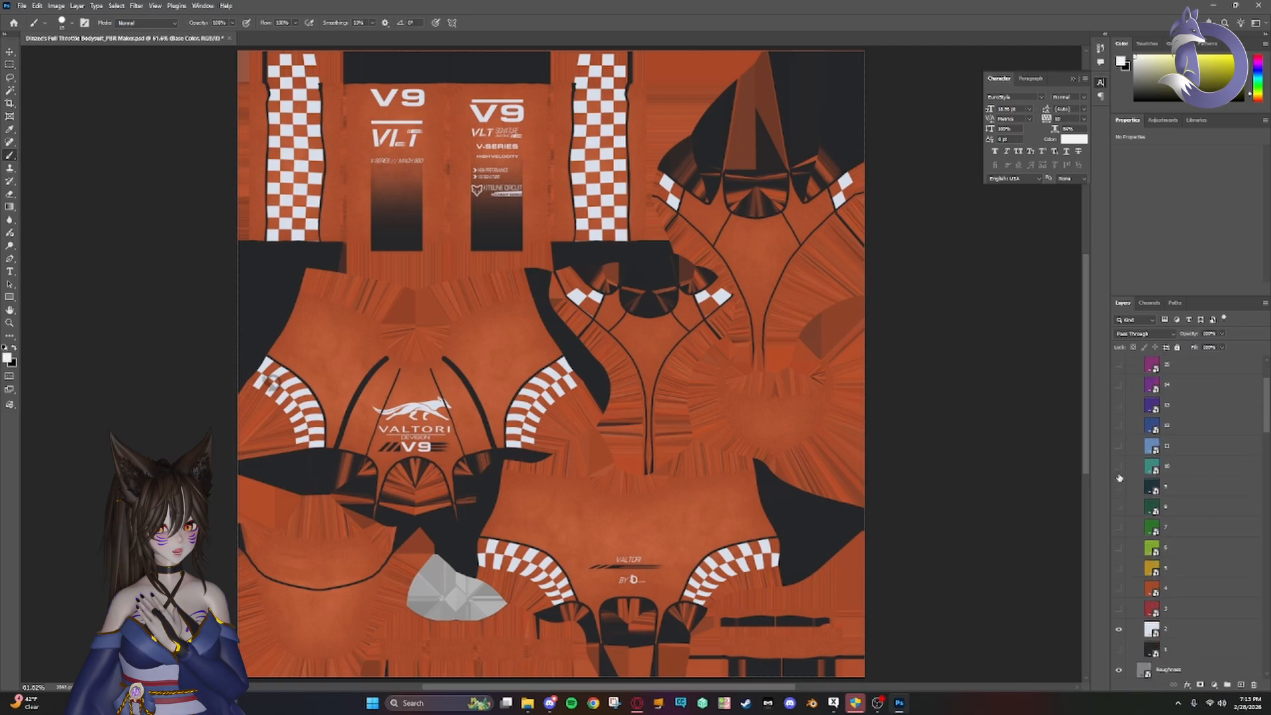
left_click(1119, 629)
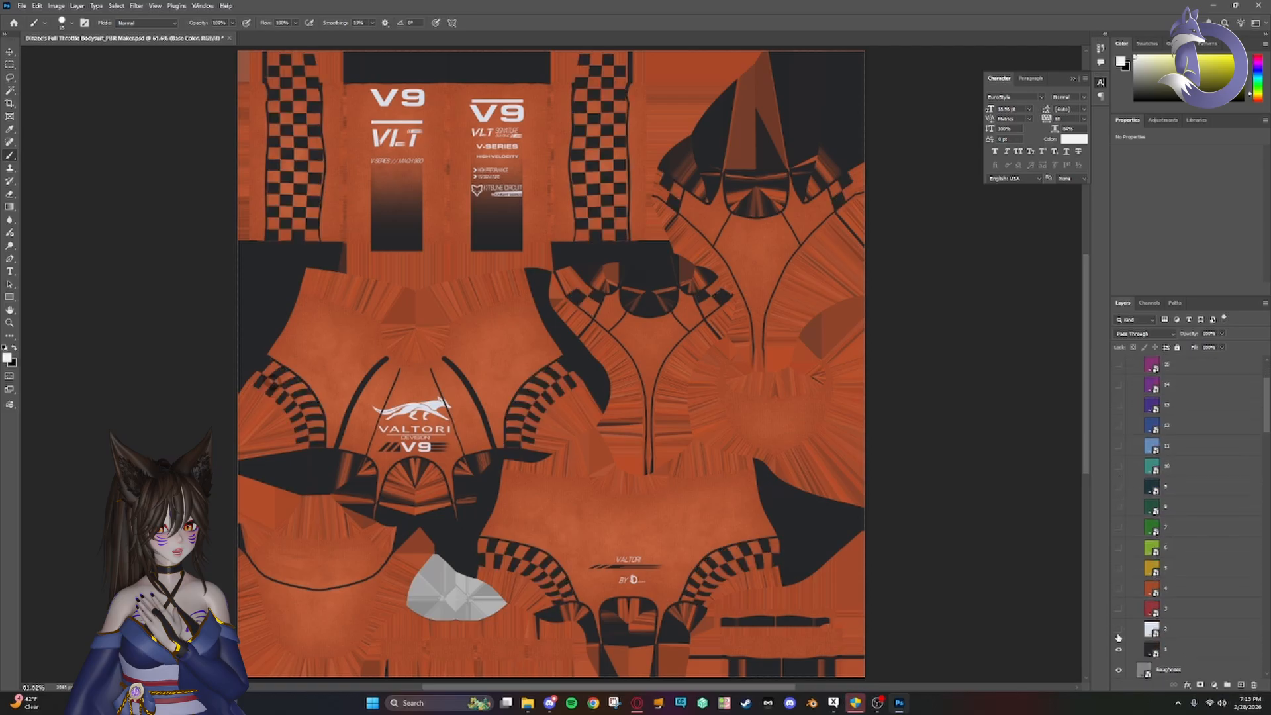
left_click(1118, 633)
left_click(1119, 632)
left_click(1118, 633)
scroll(1120, 536, "up", 3)
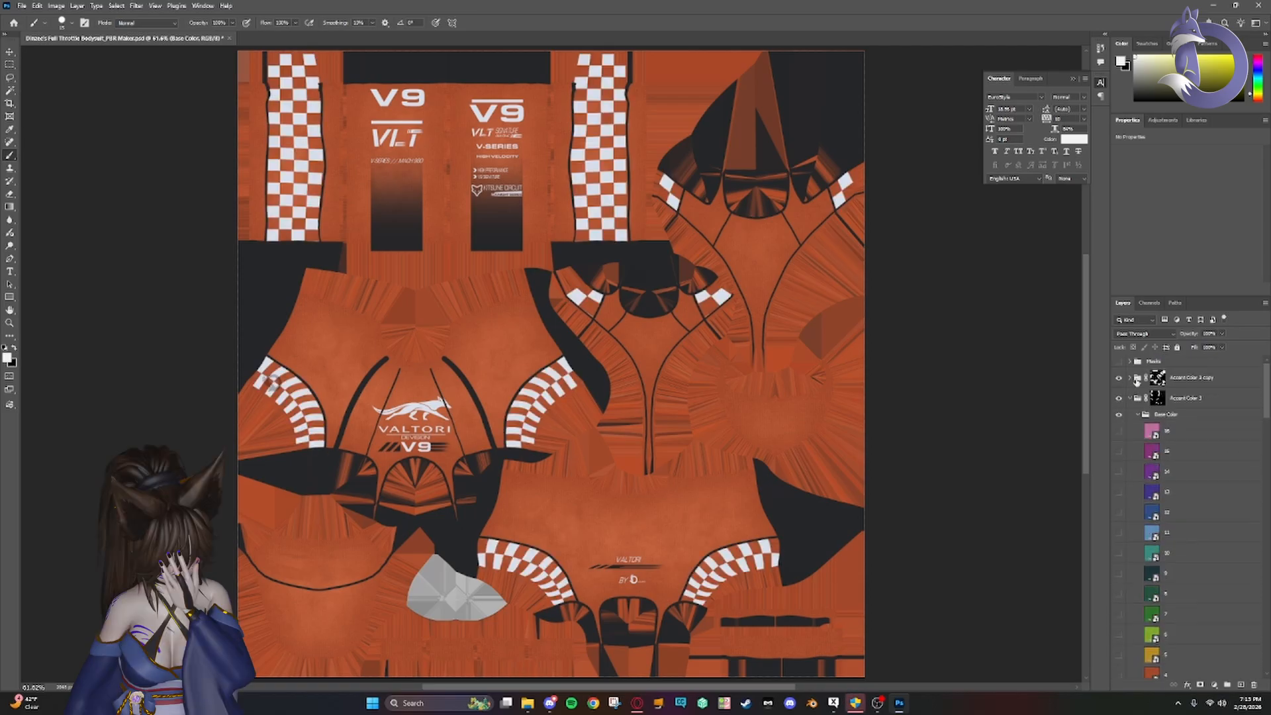
- Toggle a color layer in the Accent Color 3 copy group for comparison, restore its visibility, and collapse the group
left_click(1131, 378)
scroll(1132, 463, "down", 5)
left_click(1119, 510)
left_click(1119, 510)
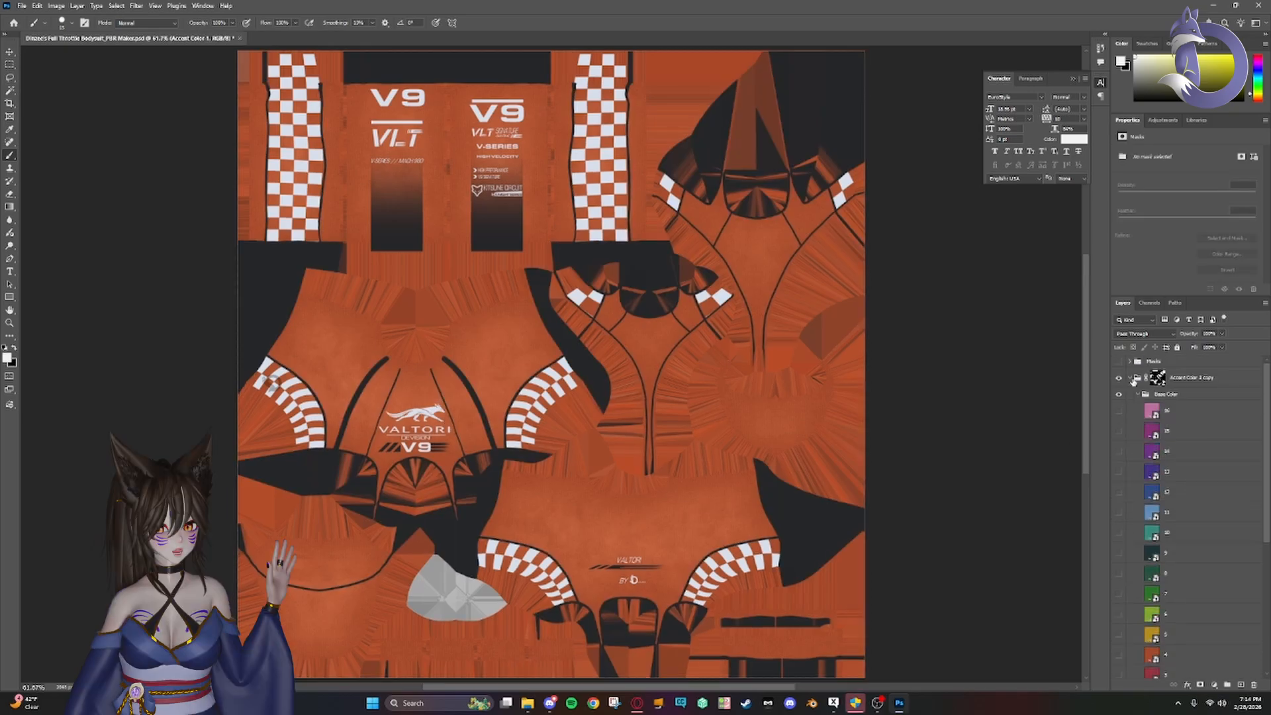
left_click(1134, 381)
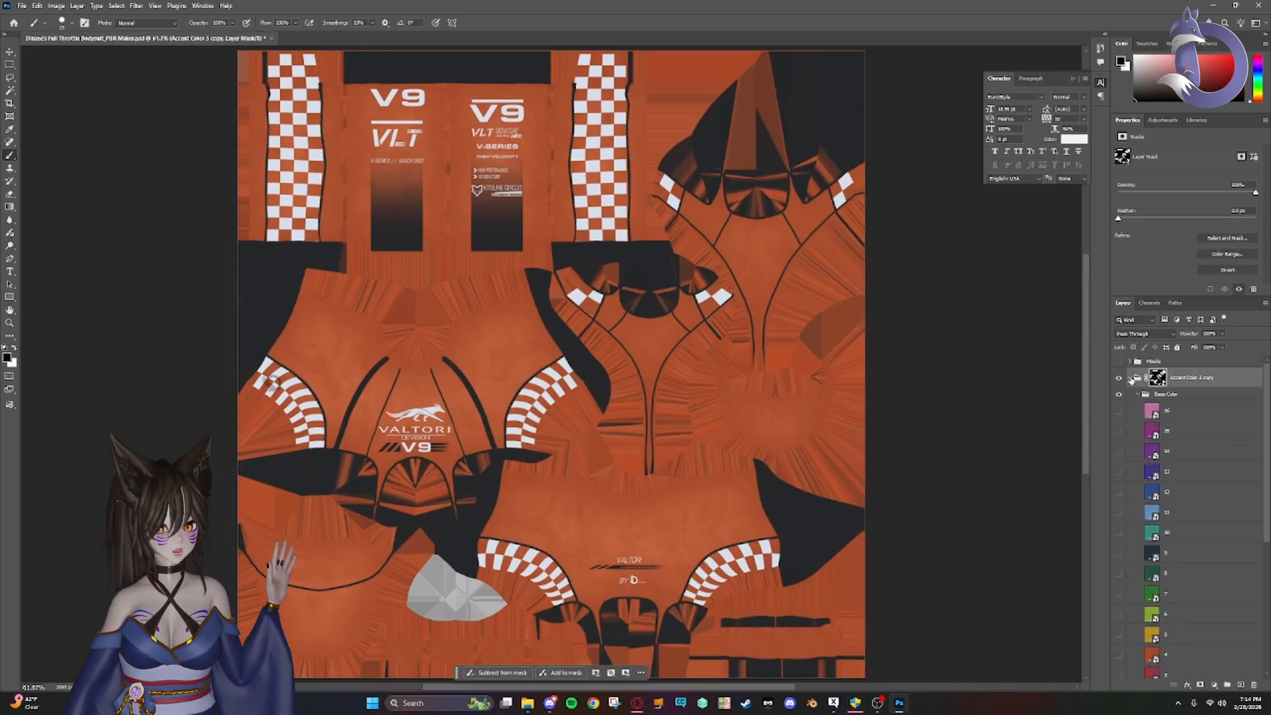
left_click(1130, 378)
- Start a PNG export of the recolored texture, and create and open a folder named Tutorial inside the PBRs folder
left_click(21, 6)
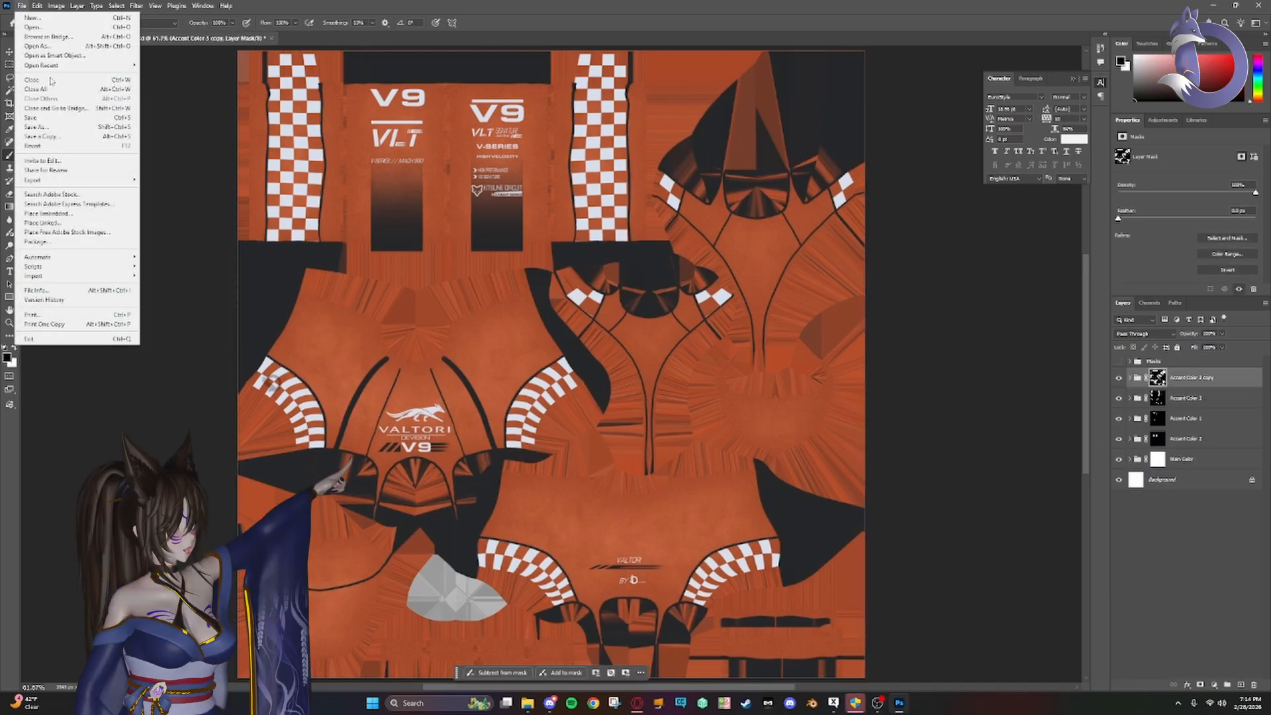
mouse_move(66, 184)
left_click(152, 180)
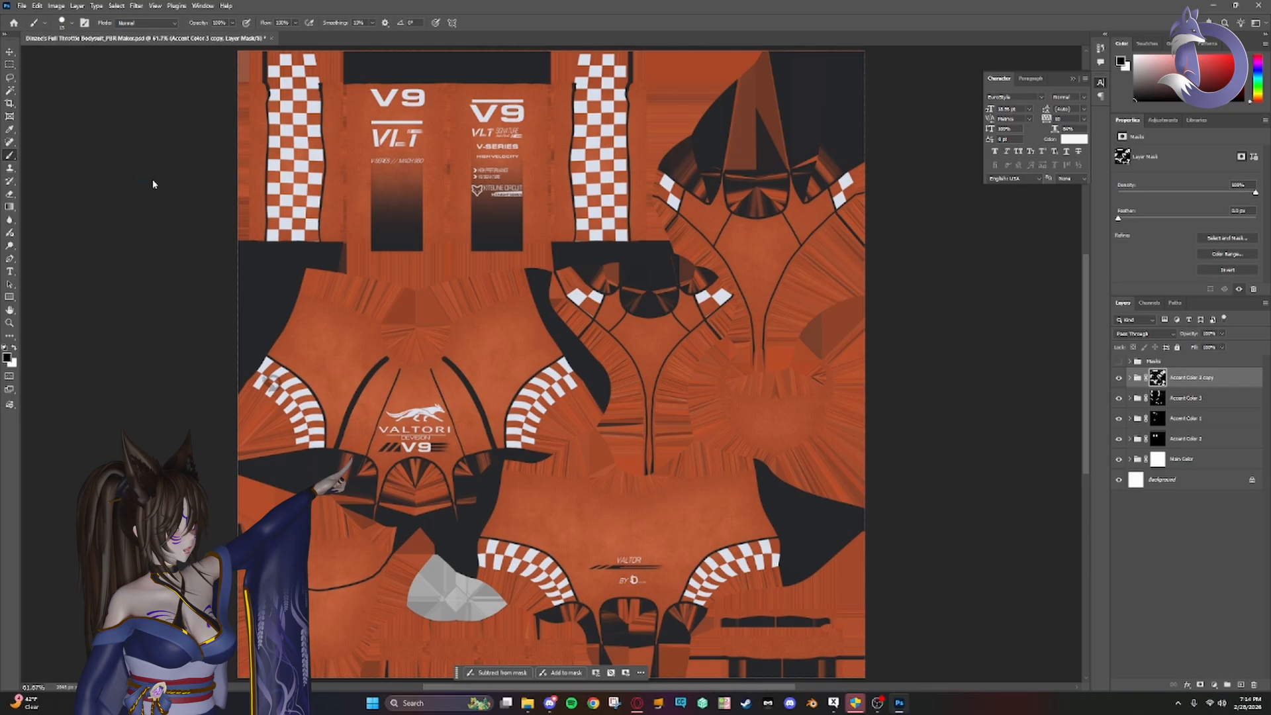
left_click(673, 136)
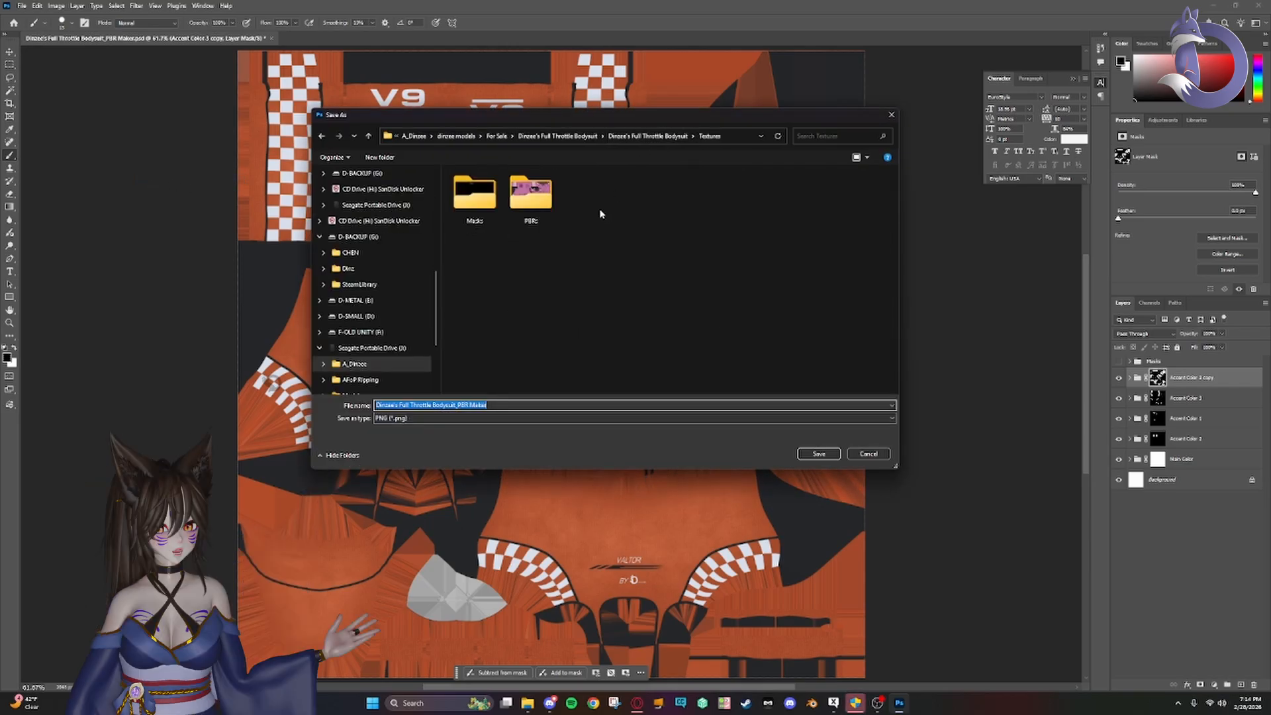
double_click(530, 193)
left_click(376, 160)
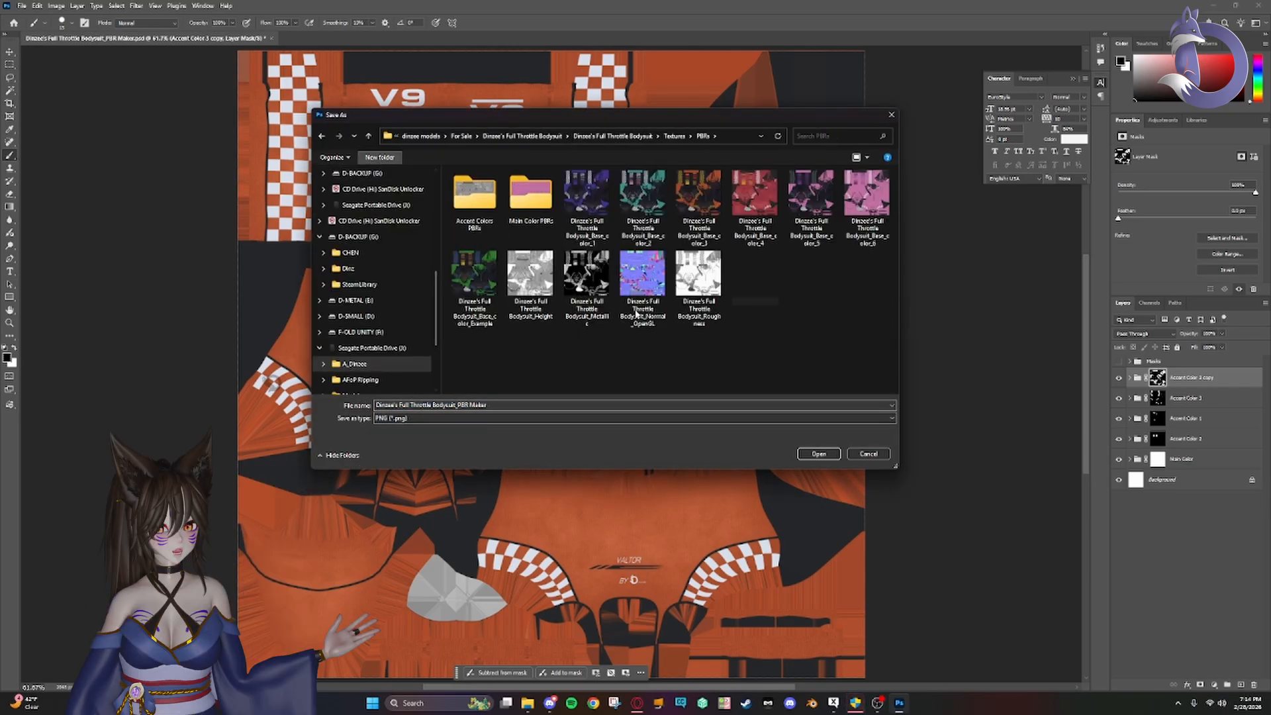
key("BackSpace")
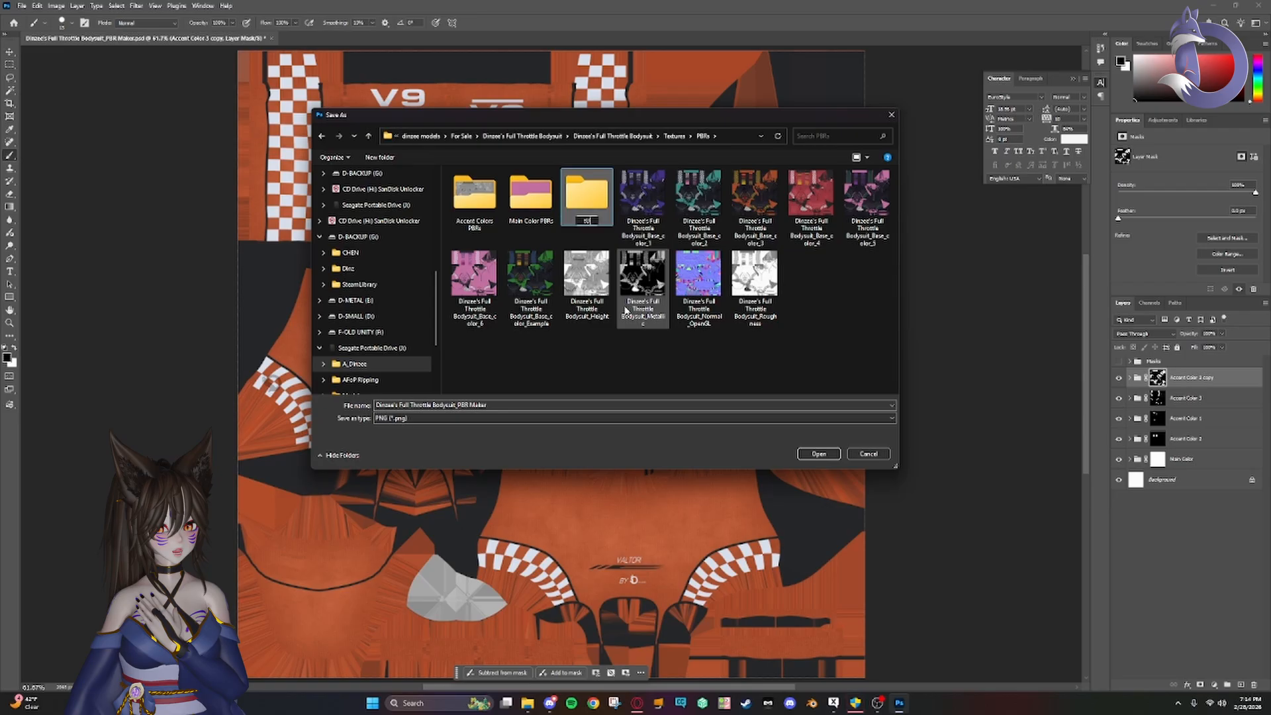
type("Tutorial")
key("Return")
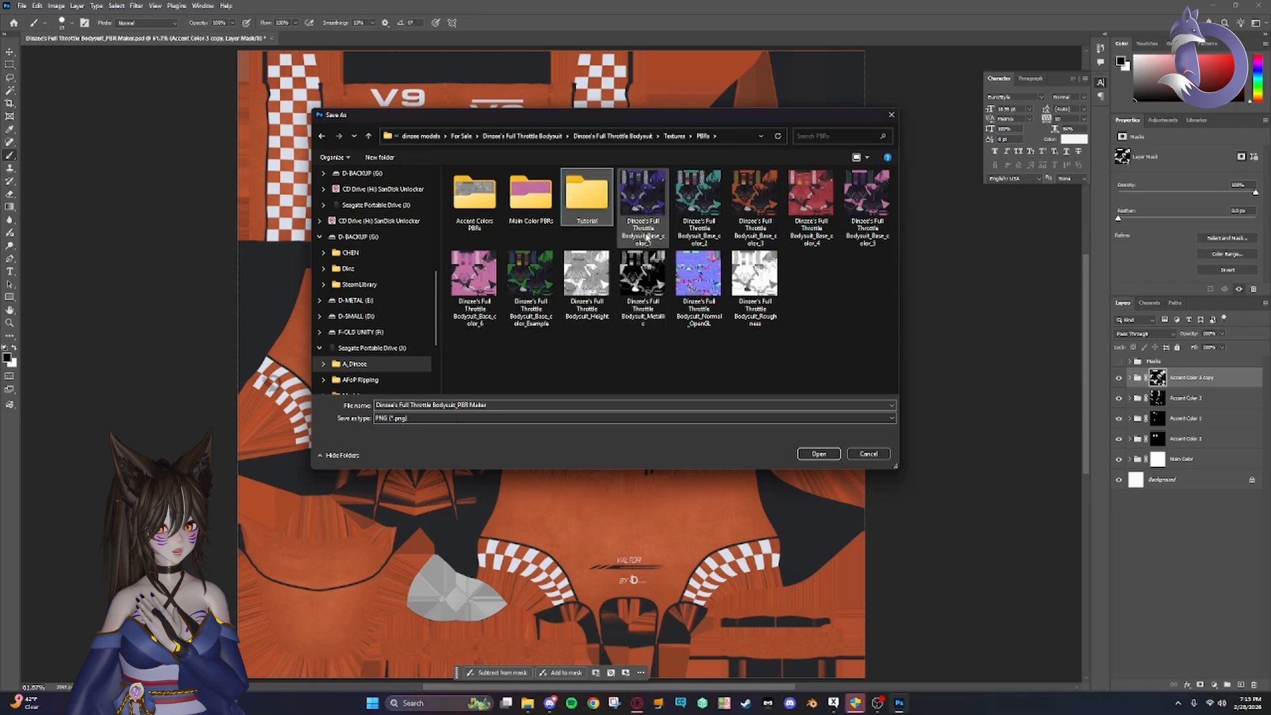
double_click(586, 199)
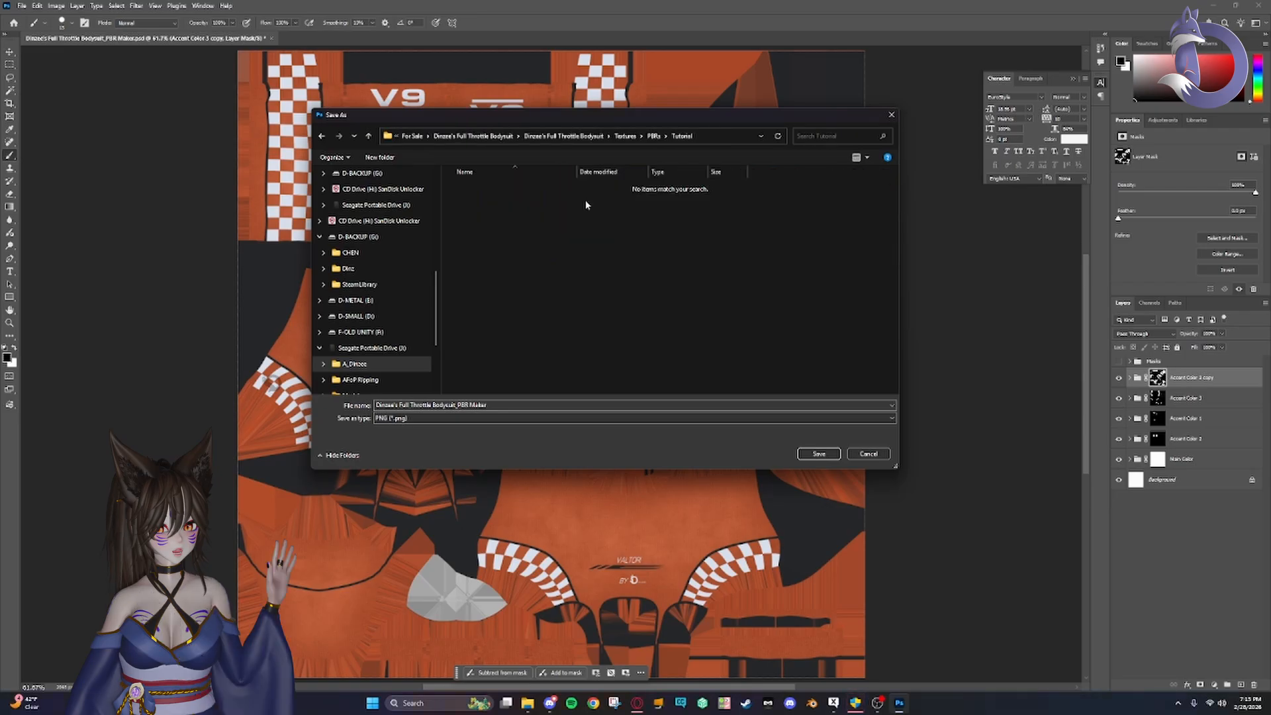
- Replace the PBR Maker ending of the file name with Base Color and save the PNG in the Tutorial folder
left_click(483, 405)
left_click_drag(457, 405, 485, 405)
type("B")
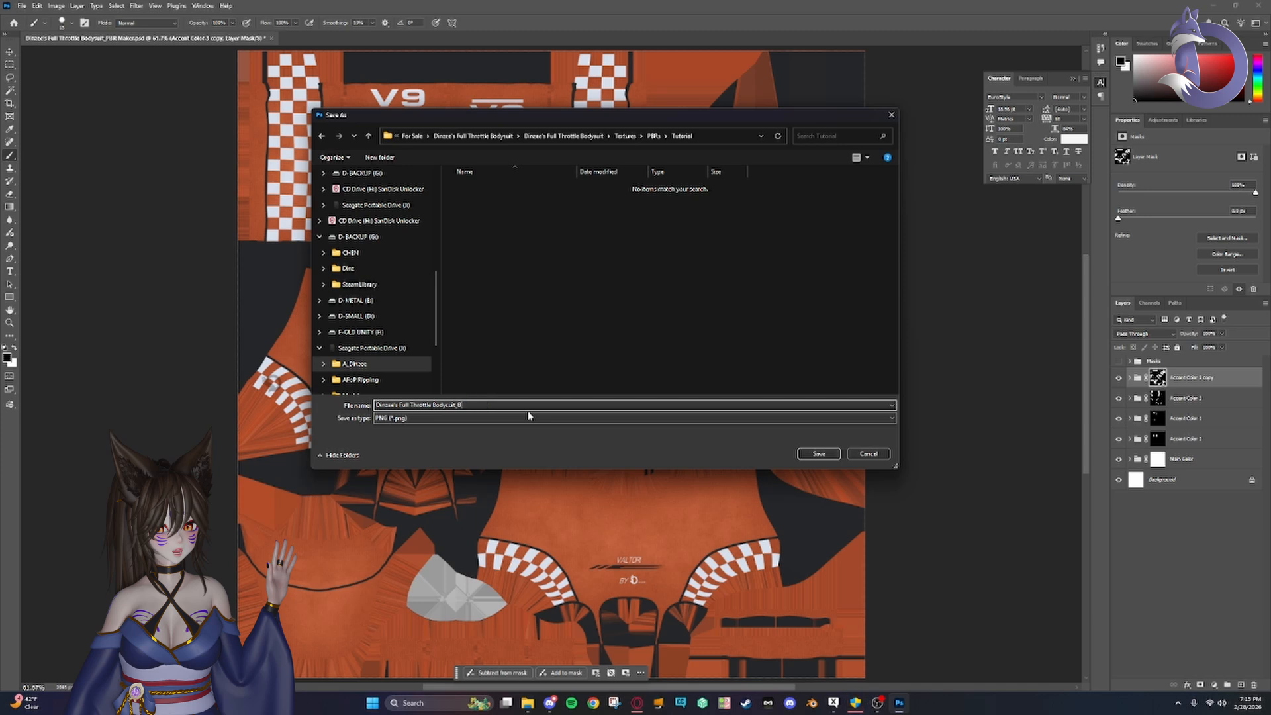
type("ase Color")
key("Return")
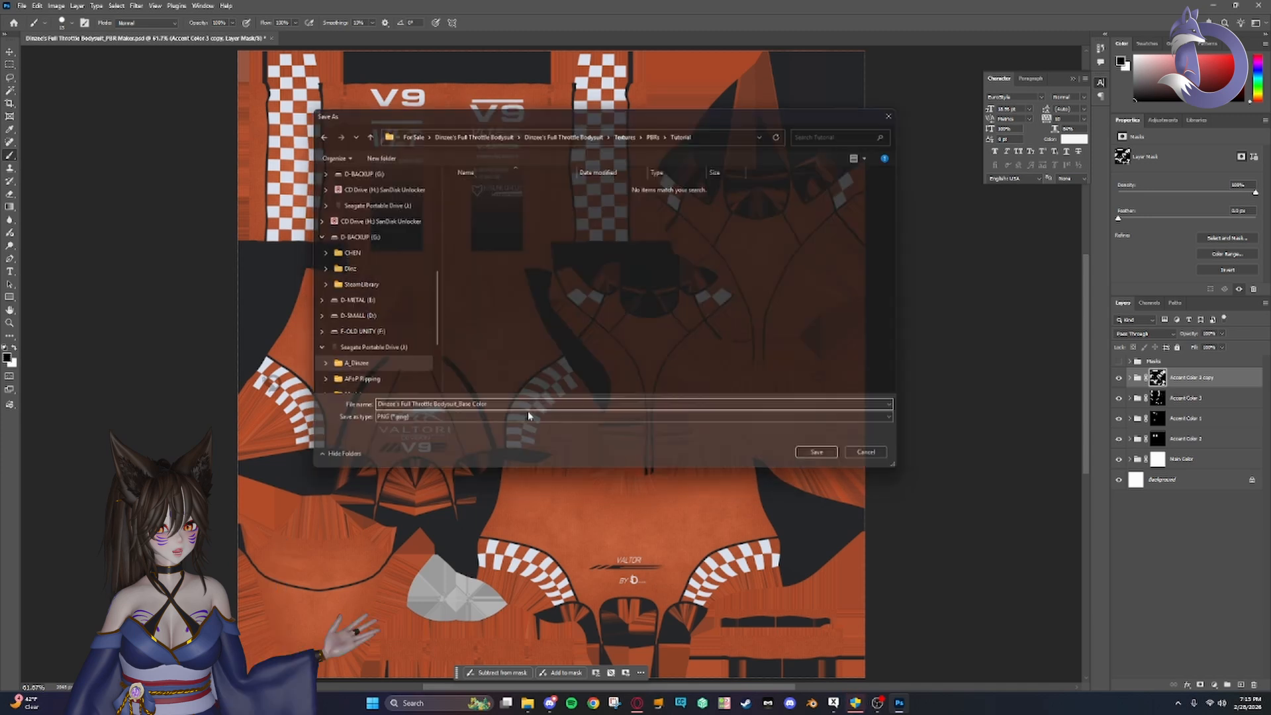
- Hide and collapse the Base Color subgroups of Main Color and Accent Color 2 to expose their Roughness layers
left_click(1130, 460)
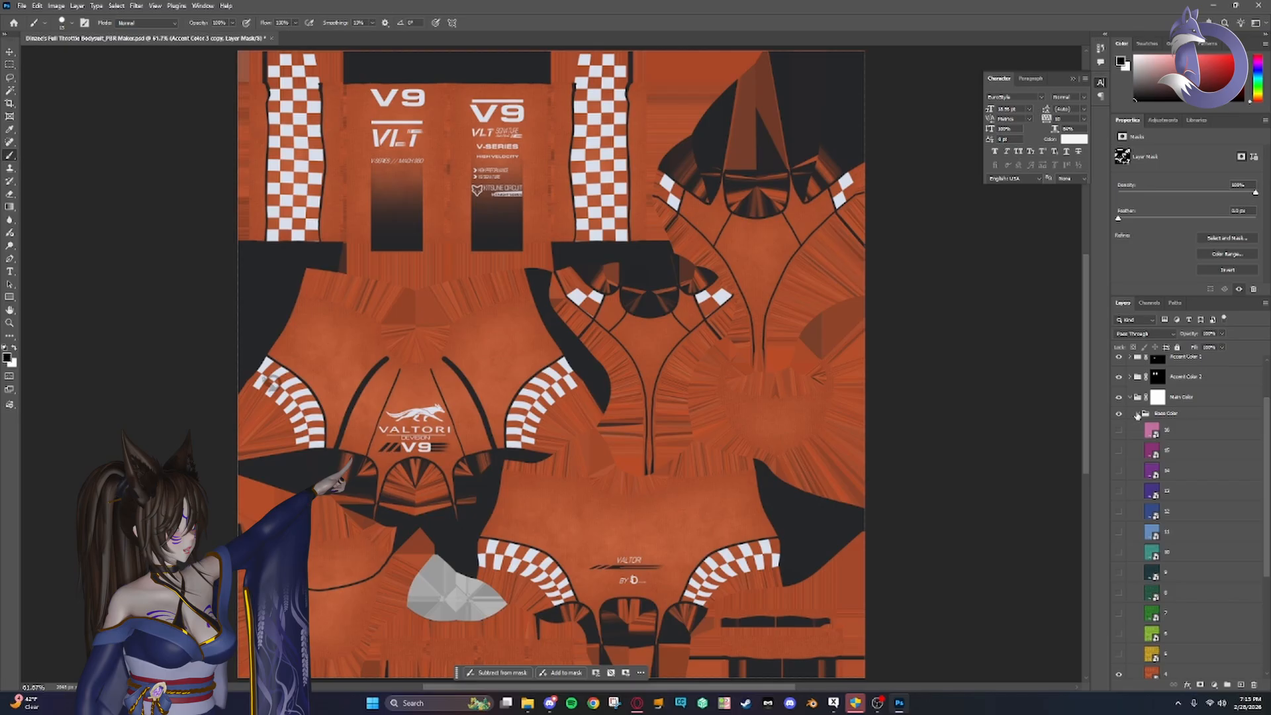
left_click(1137, 414)
left_click(1119, 477)
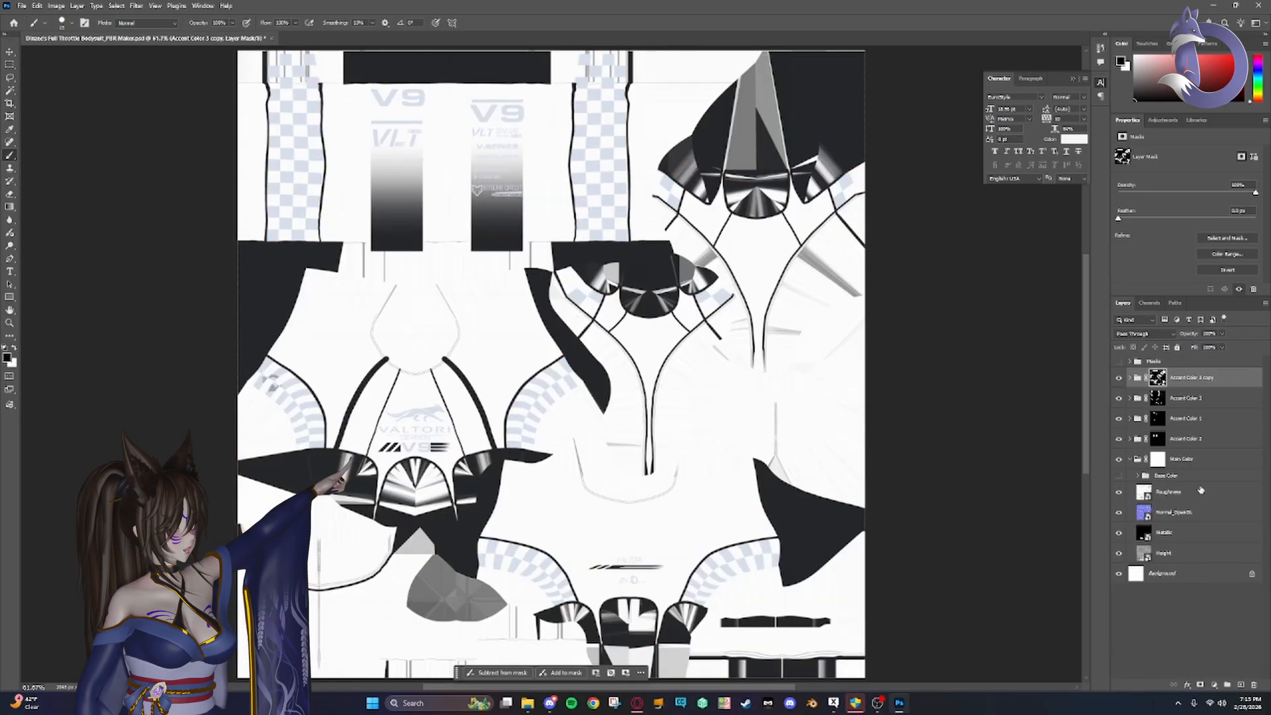
left_click(1130, 440)
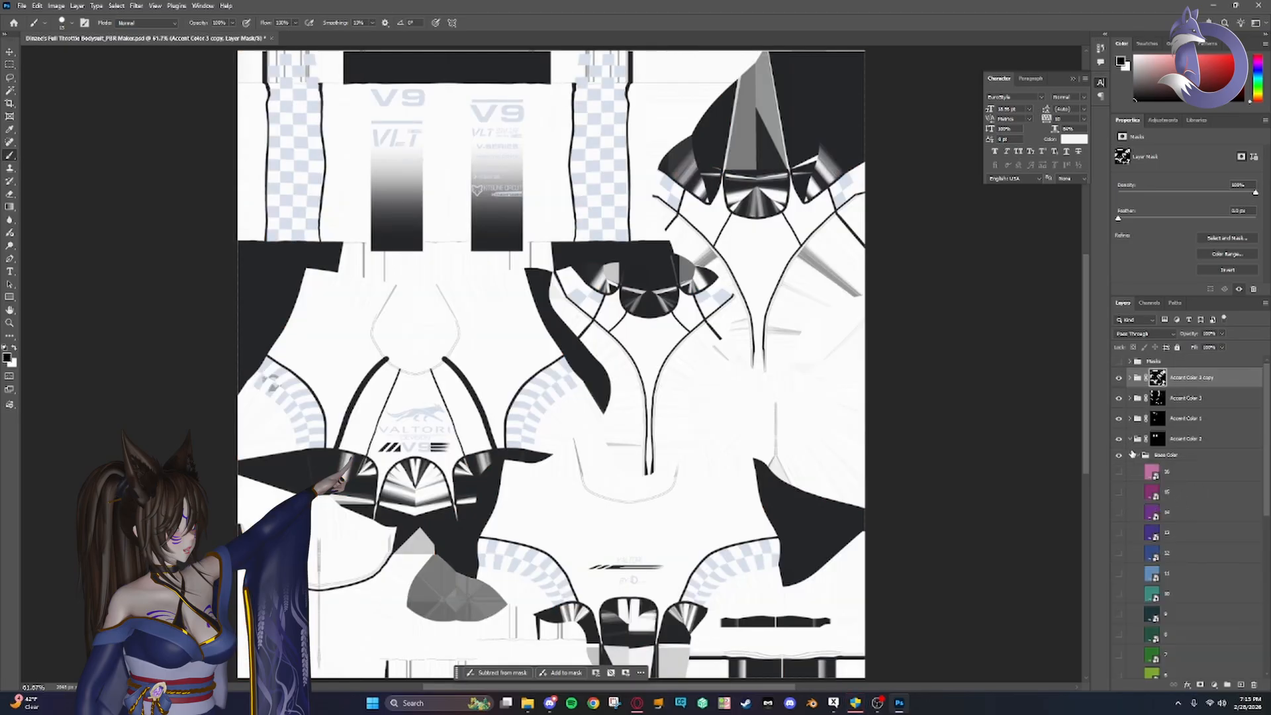
left_click(1142, 455)
left_click(1119, 455)
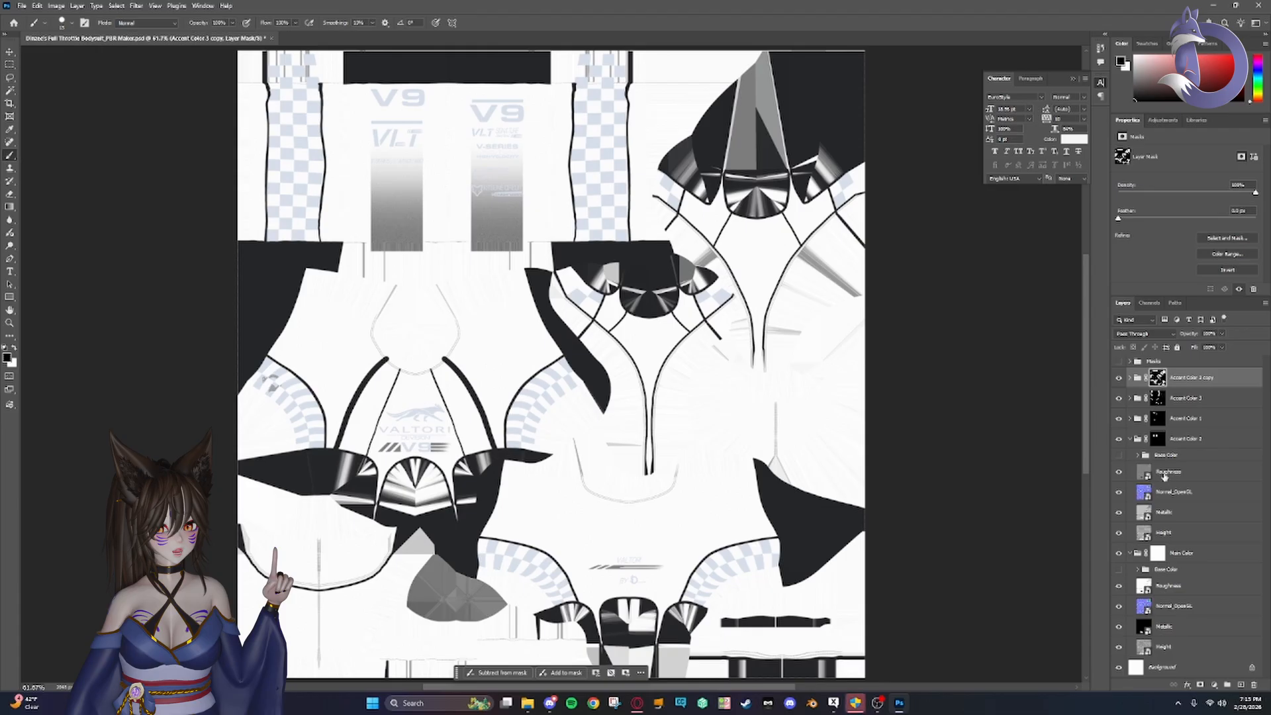
- Hide and collapse the Base Color subgroups of Accent Color 1 and the checkerboard accent group above it
left_click(1130, 419)
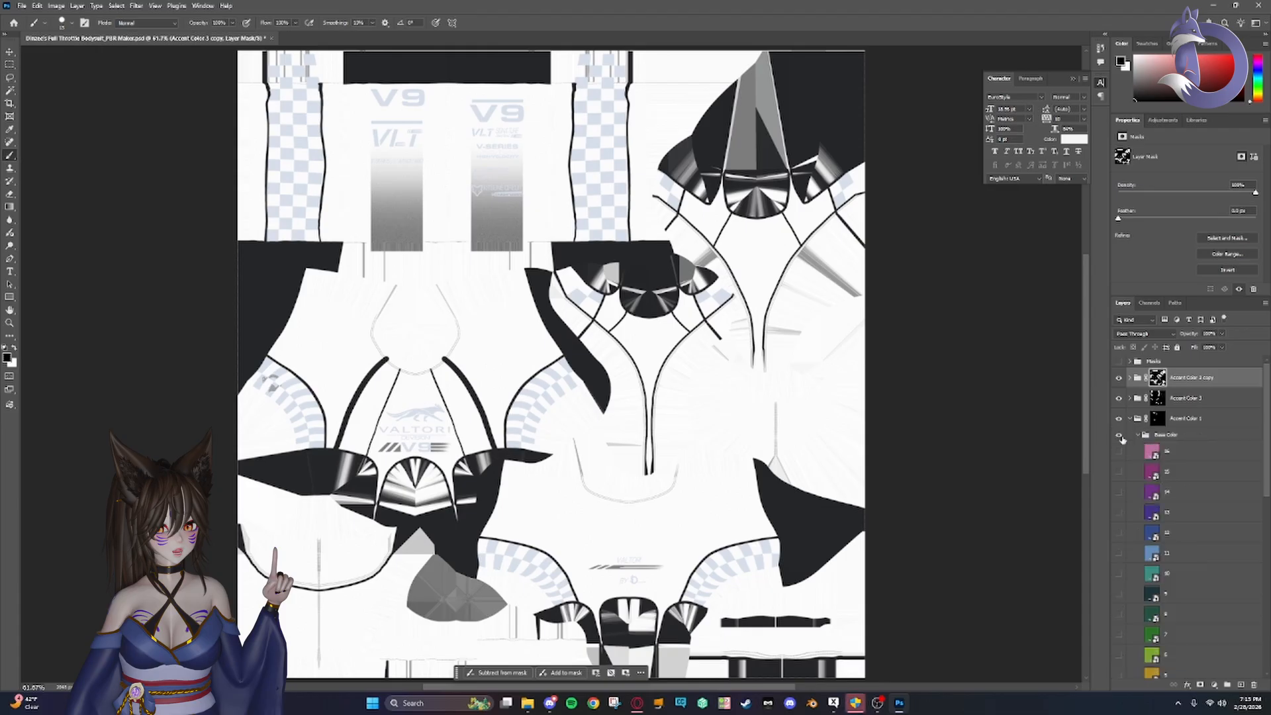
left_click(1119, 435)
left_click(1138, 435)
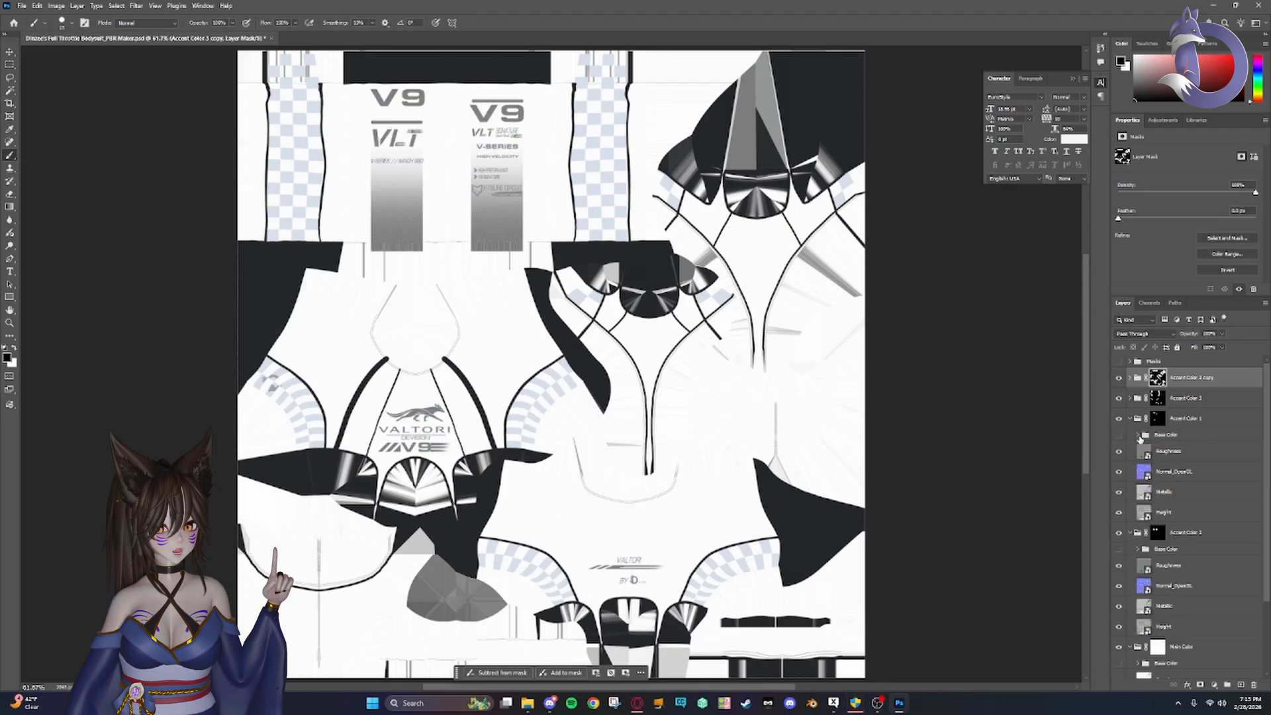
left_click(1130, 399)
left_click(1119, 416)
left_click(1138, 416)
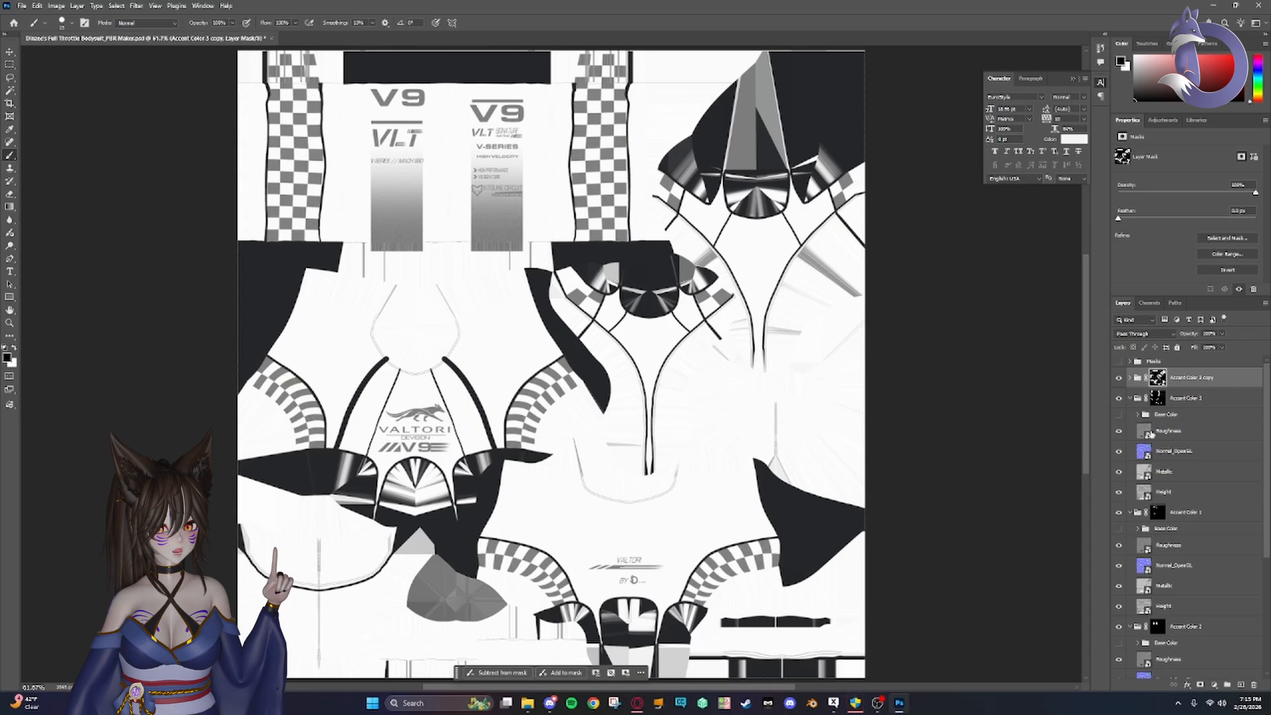
- Hide and collapse the Base Color subgroup of Accent Color 3 copy
left_click(1130, 378)
left_click(1119, 395)
left_click(1137, 395)
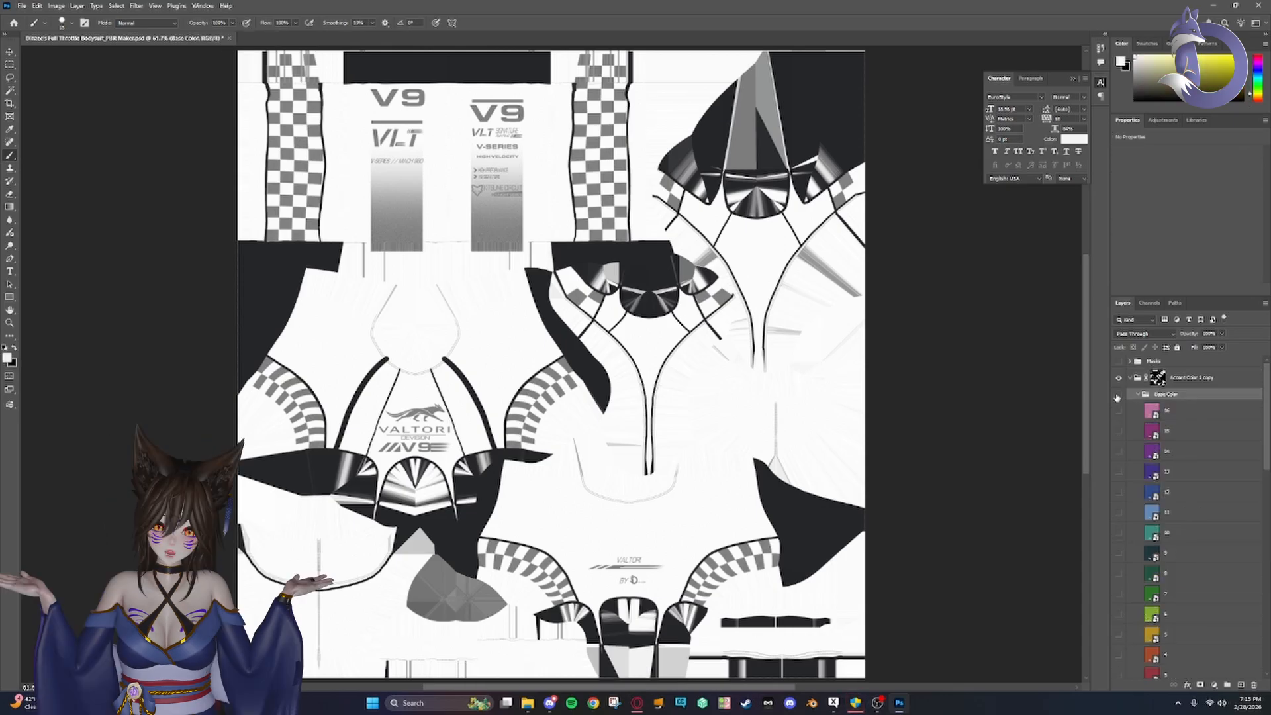
left_click(1137, 395)
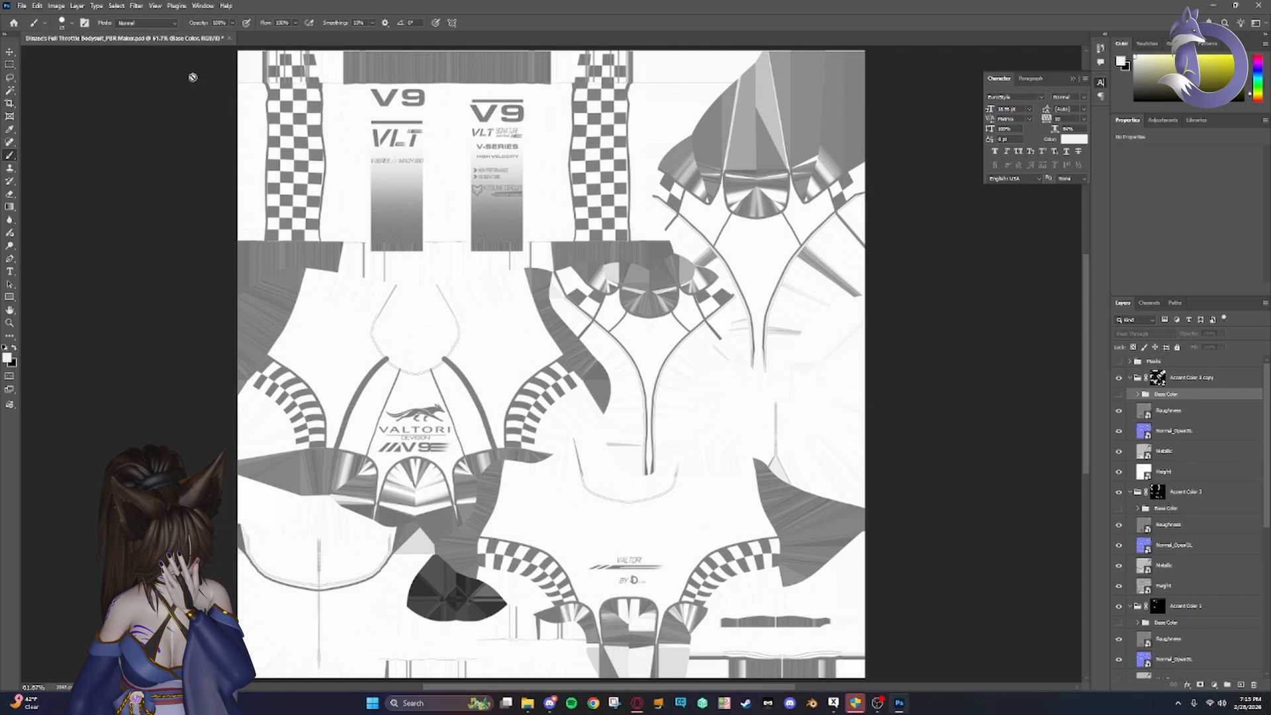
- Export the visible roughness map as a PNG in the Tutorial folder, replacing the PBR Maker ending of its name with Roughness
left_click(22, 8)
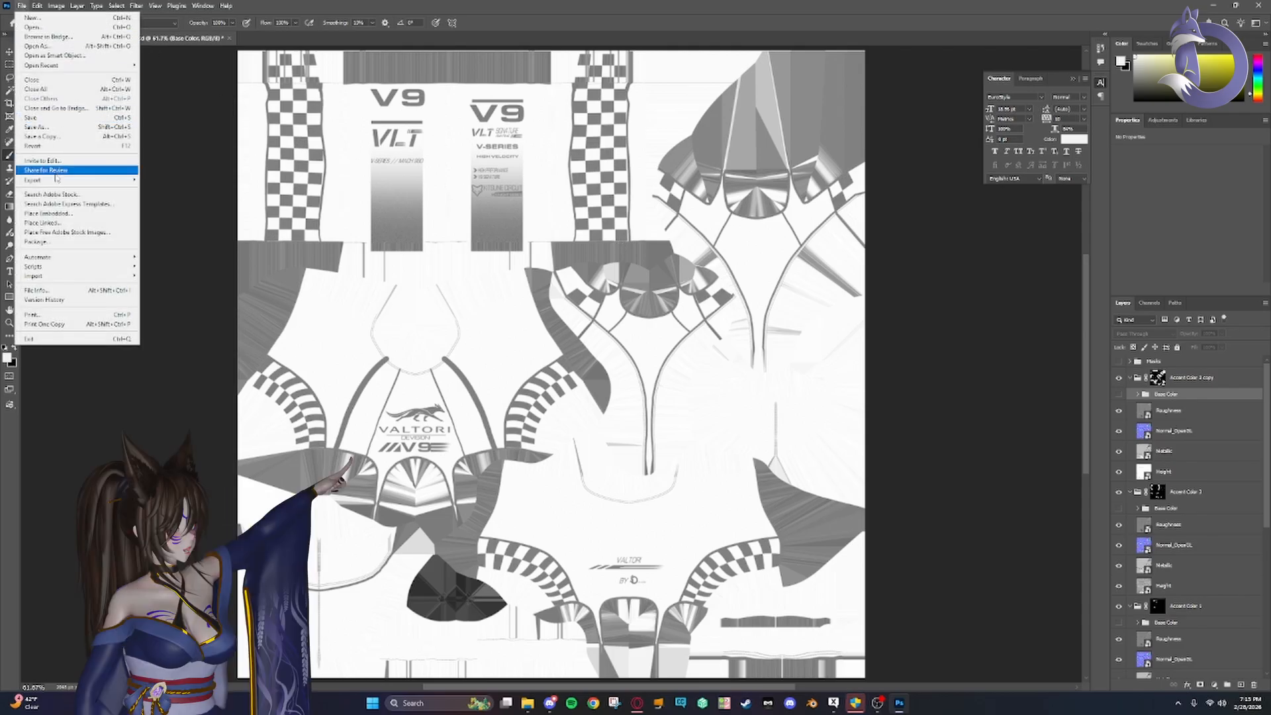
mouse_move(99, 180)
left_click(155, 180)
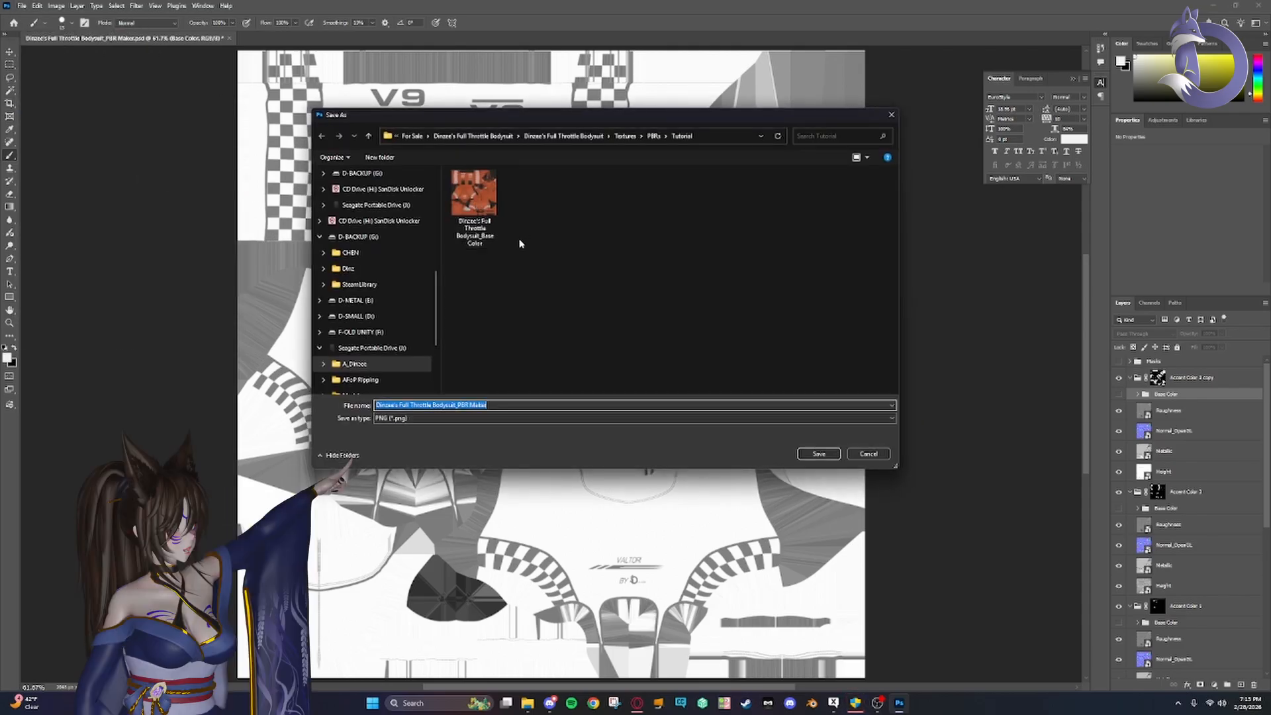
left_click(484, 404)
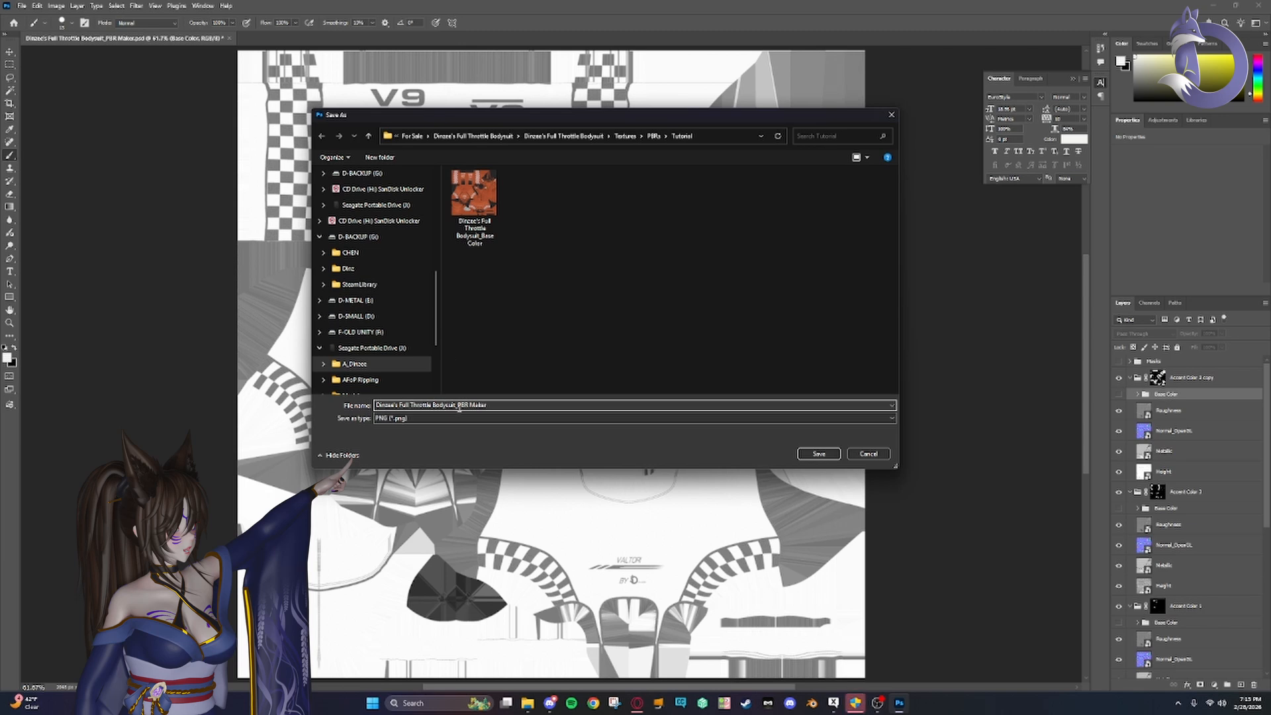
left_click_drag(459, 405, 537, 402)
type("Roughness")
key("Return")
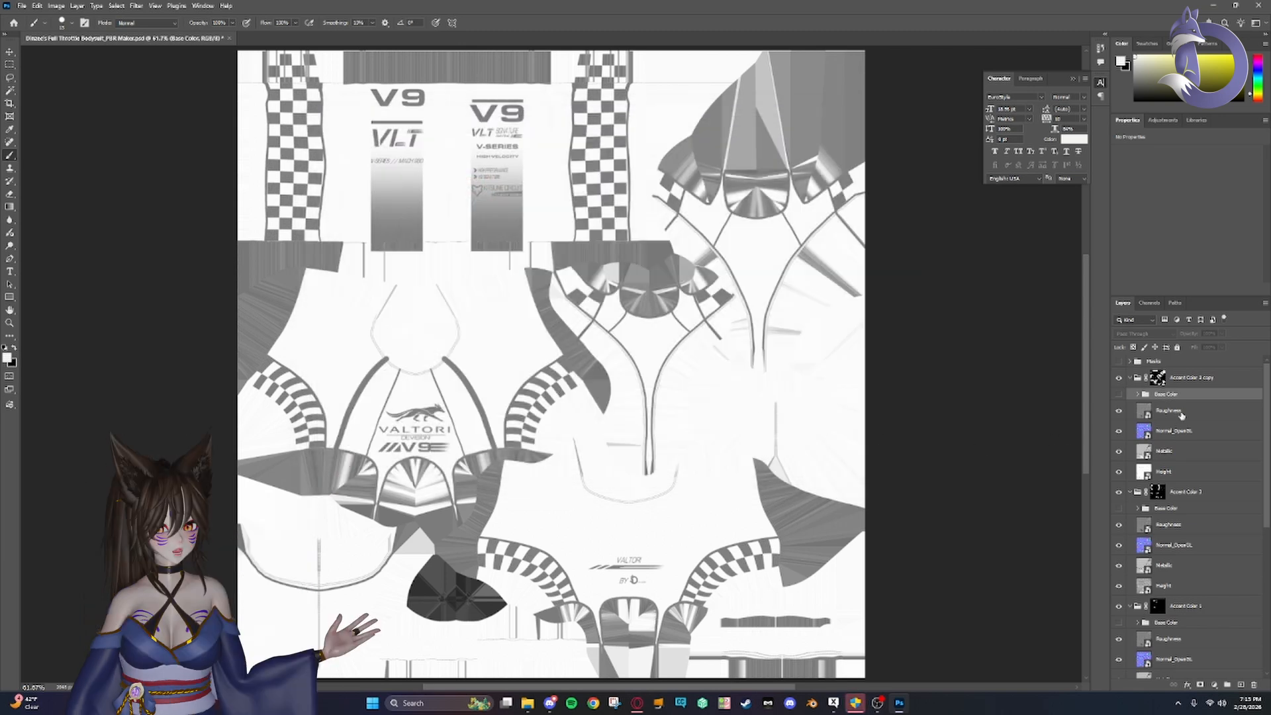
- Hide the Roughness and Normal_OpenGL layers in Accent Color 3 copy and the checkerboard accent group below it
left_click(1120, 412)
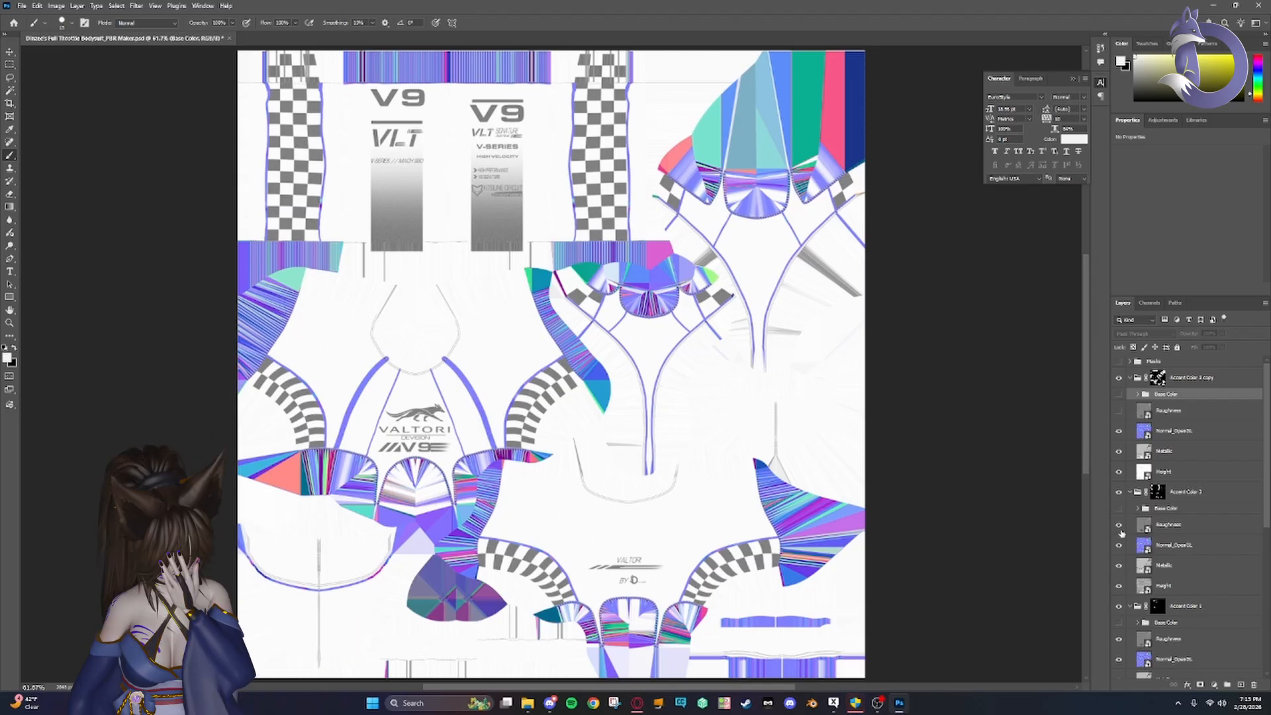
left_click(1121, 434)
left_click(1119, 526)
left_click(1120, 545)
- Hide the Roughness and Normal_OpenGL layers in Accent Color 1, Accent Color 2 and Main Color to expose their Metallic layers
scroll(1144, 527, "down", 3)
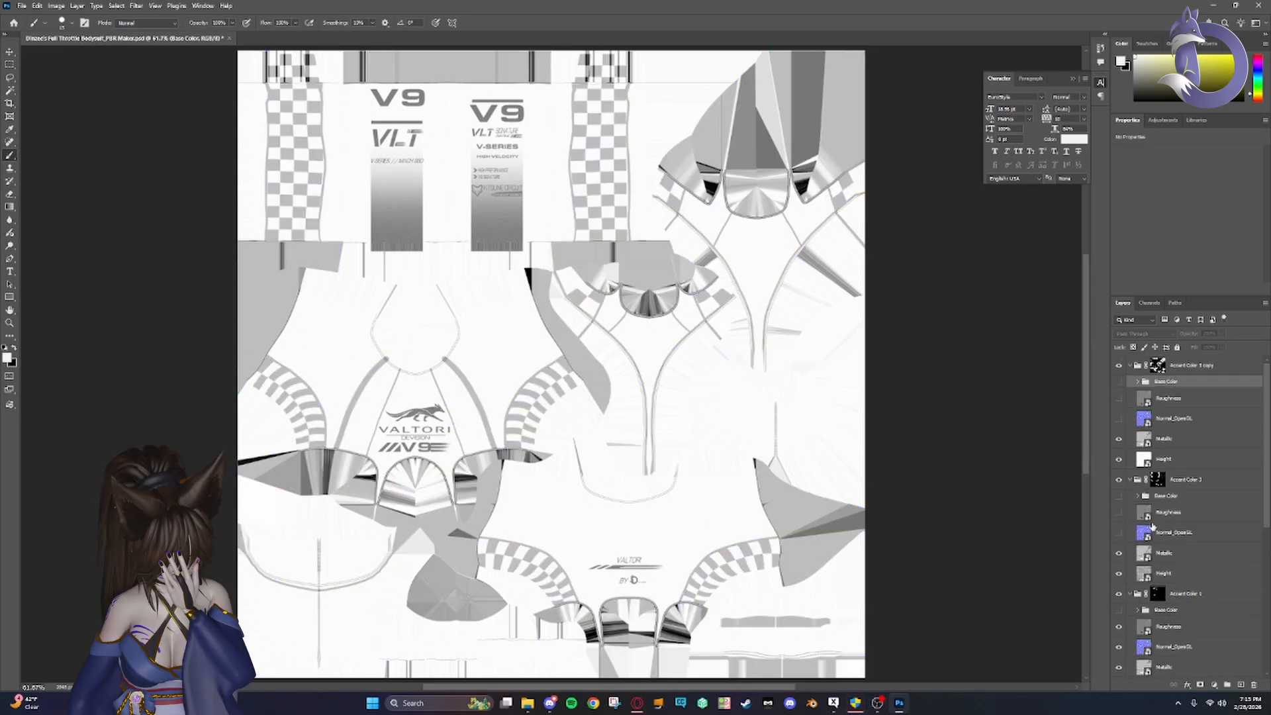
left_click(1119, 541)
left_click(1119, 559)
scroll(1120, 530, "down", 3)
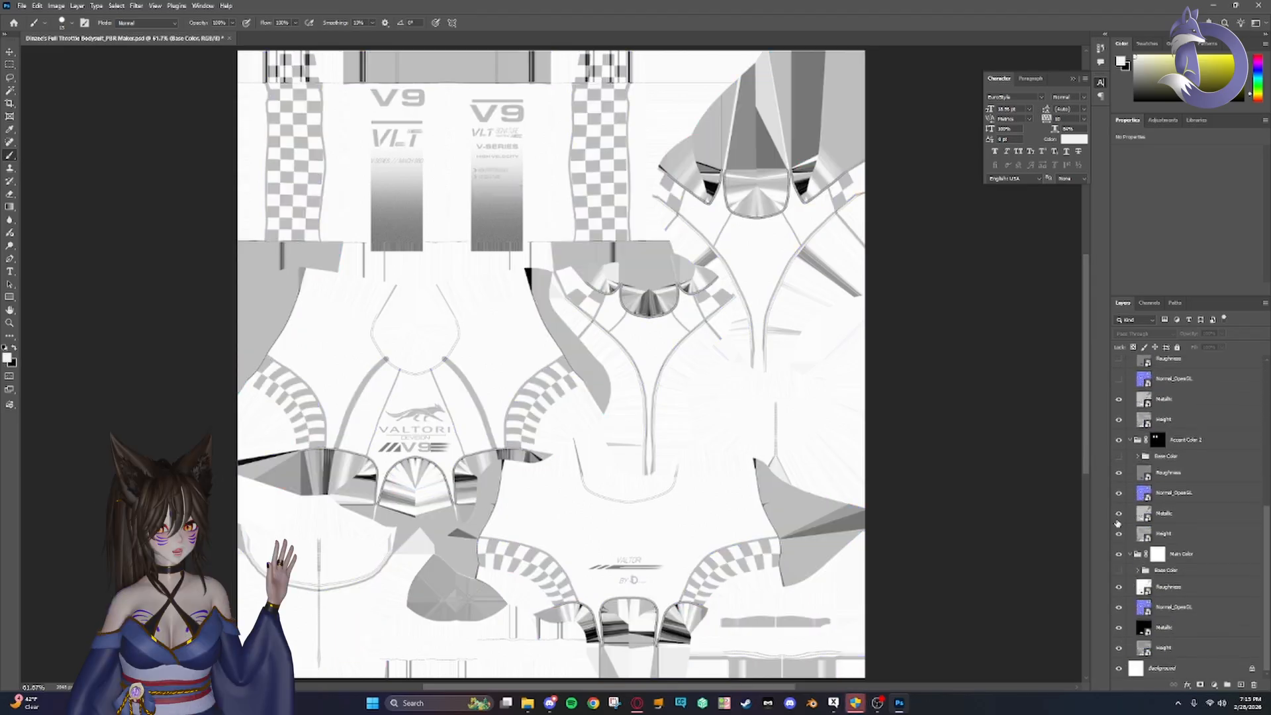
left_click(1119, 492)
left_click(1119, 586)
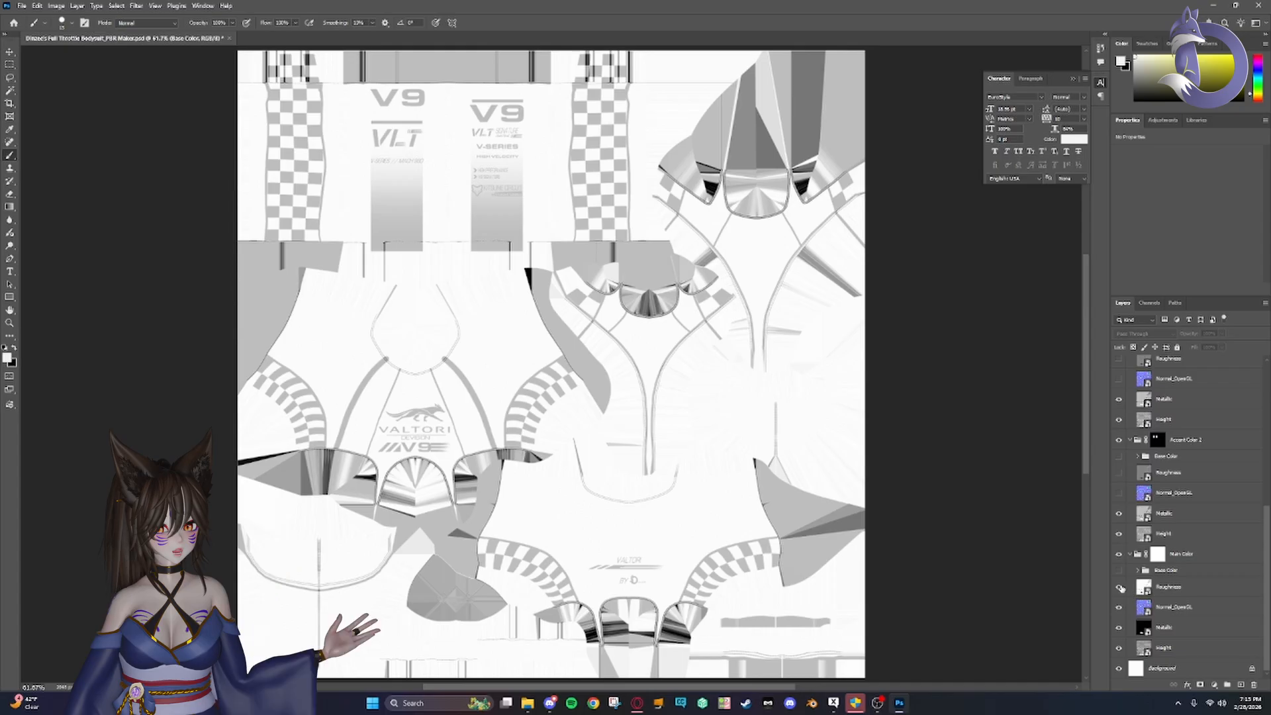
left_click(1119, 607)
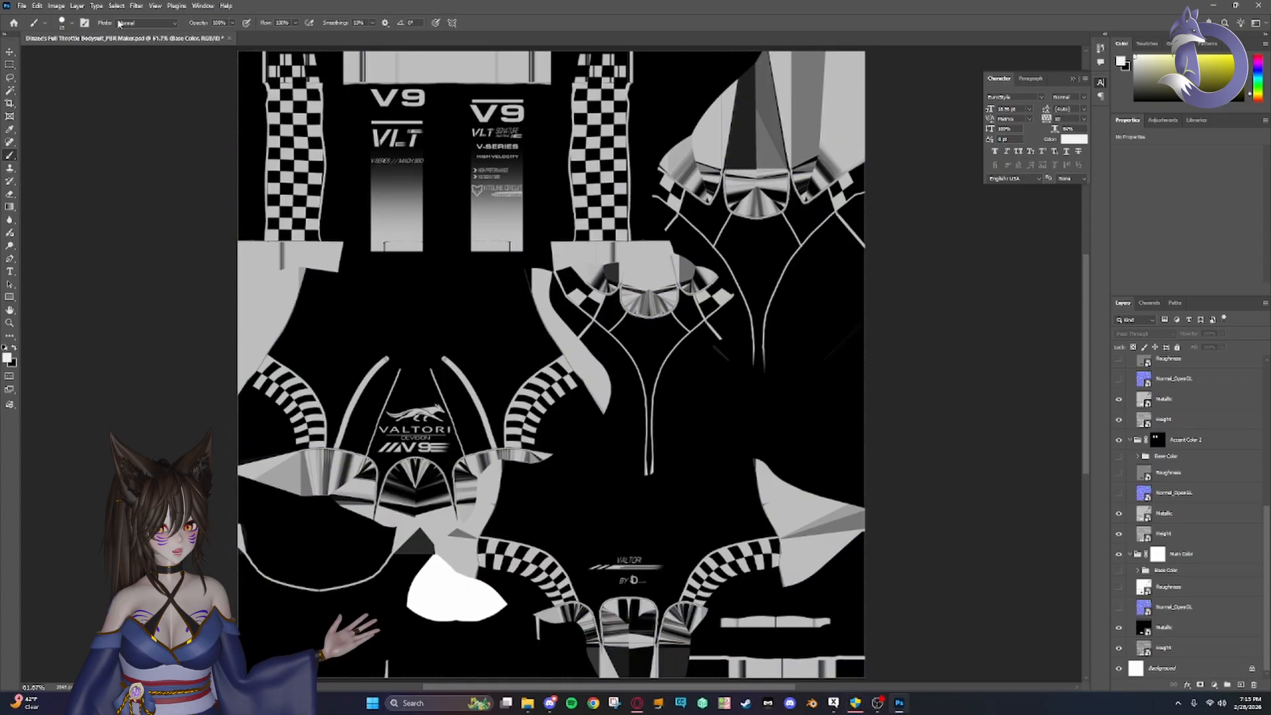
- Export the visible metallic map as a PNG in the Tutorial folder, replacing the PBR Maker ending of its name with Metallic
left_click(22, 6)
mouse_move(65, 180)
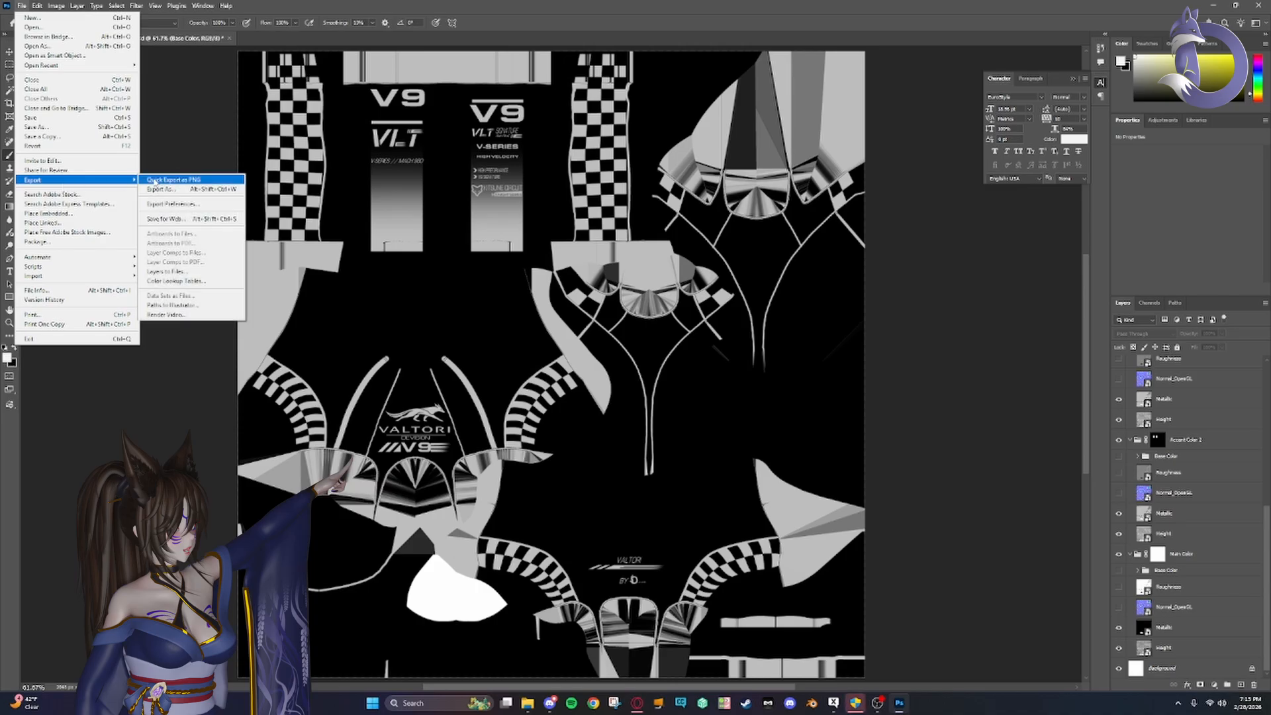
left_click(173, 180)
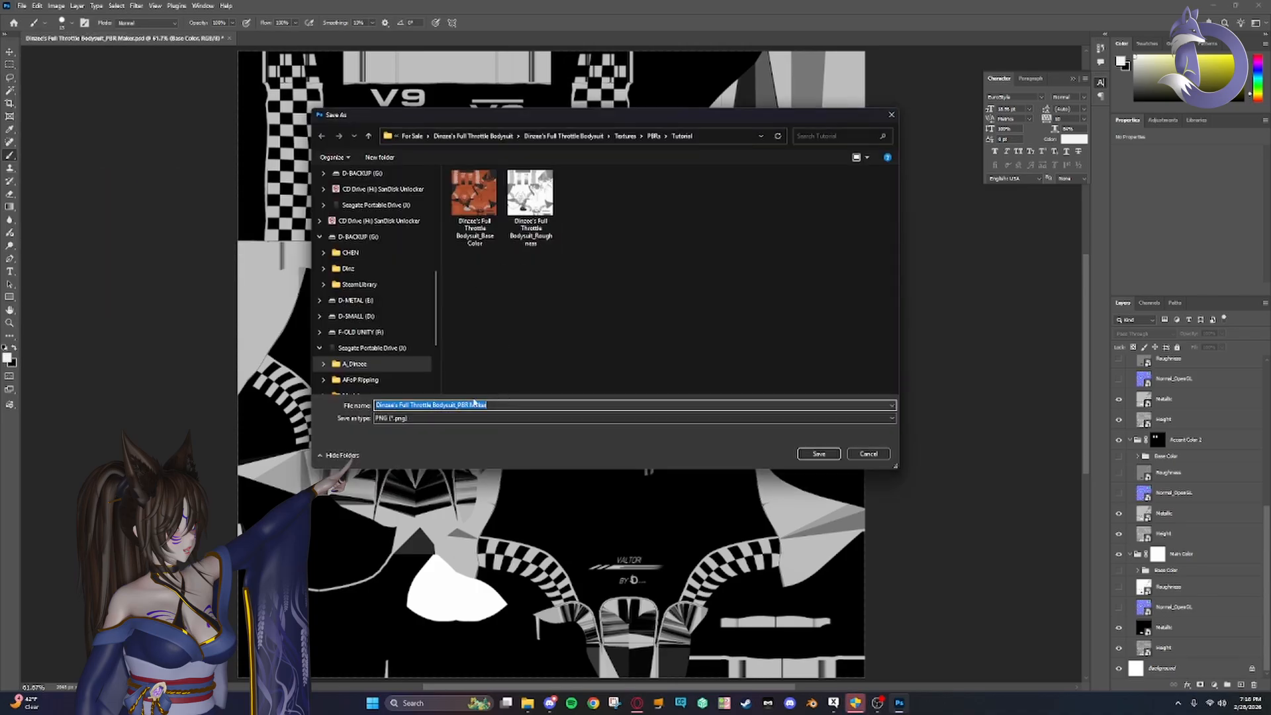
left_click_drag(457, 405, 535, 408)
key("Return")
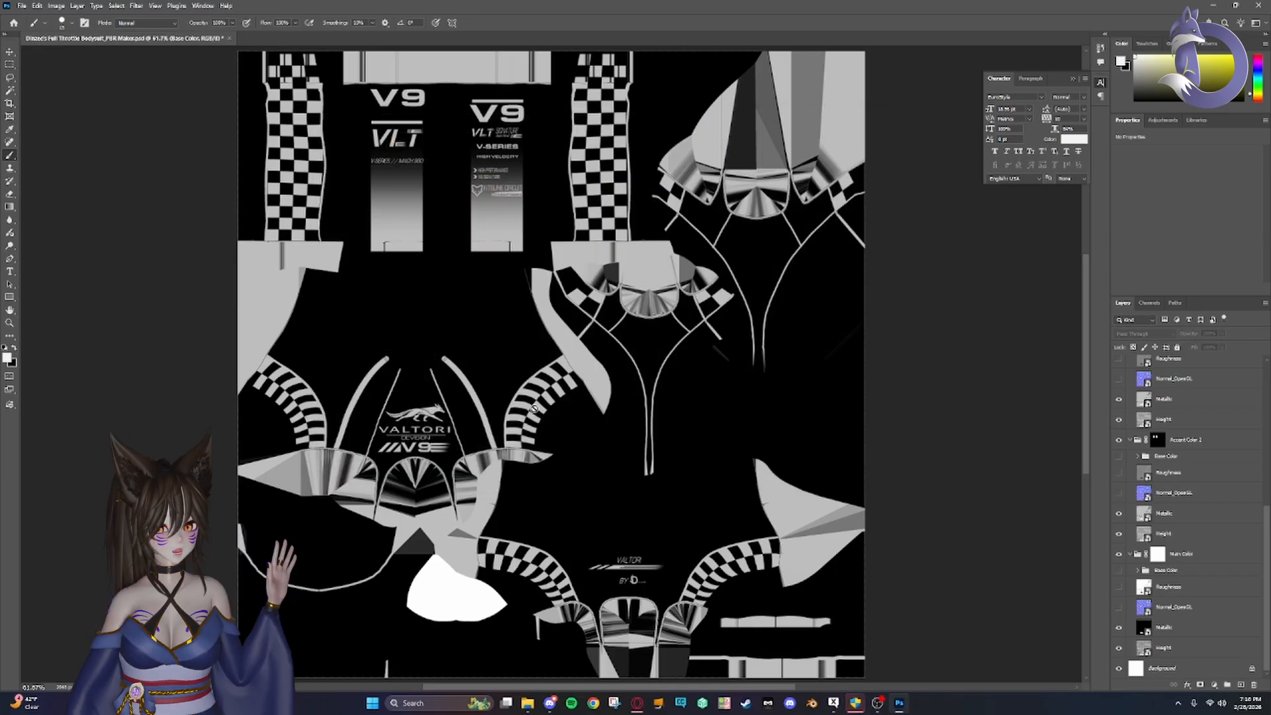
- Hide the Metallic layers in Main Color and all the accent groups to expose their Height layers
left_click(1119, 627)
left_click(1119, 513)
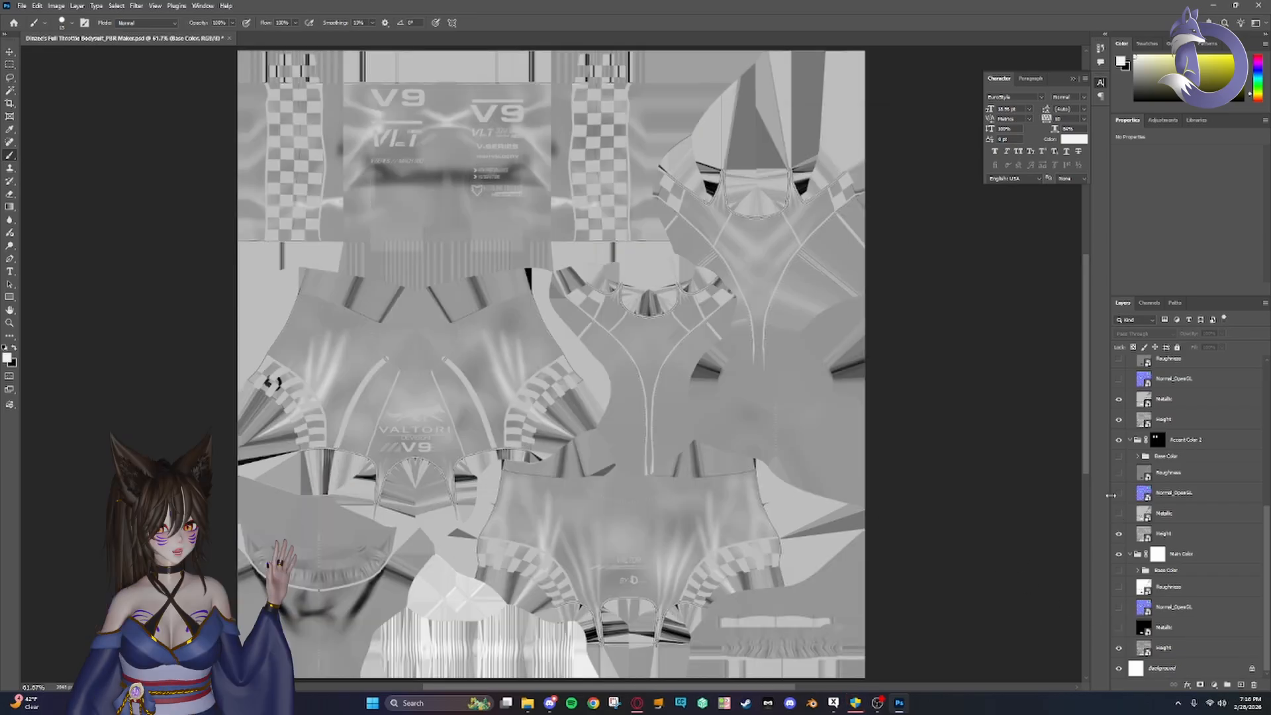
left_click(1120, 399)
scroll(1129, 412, "up", 2)
scroll(1125, 412, "up", 2)
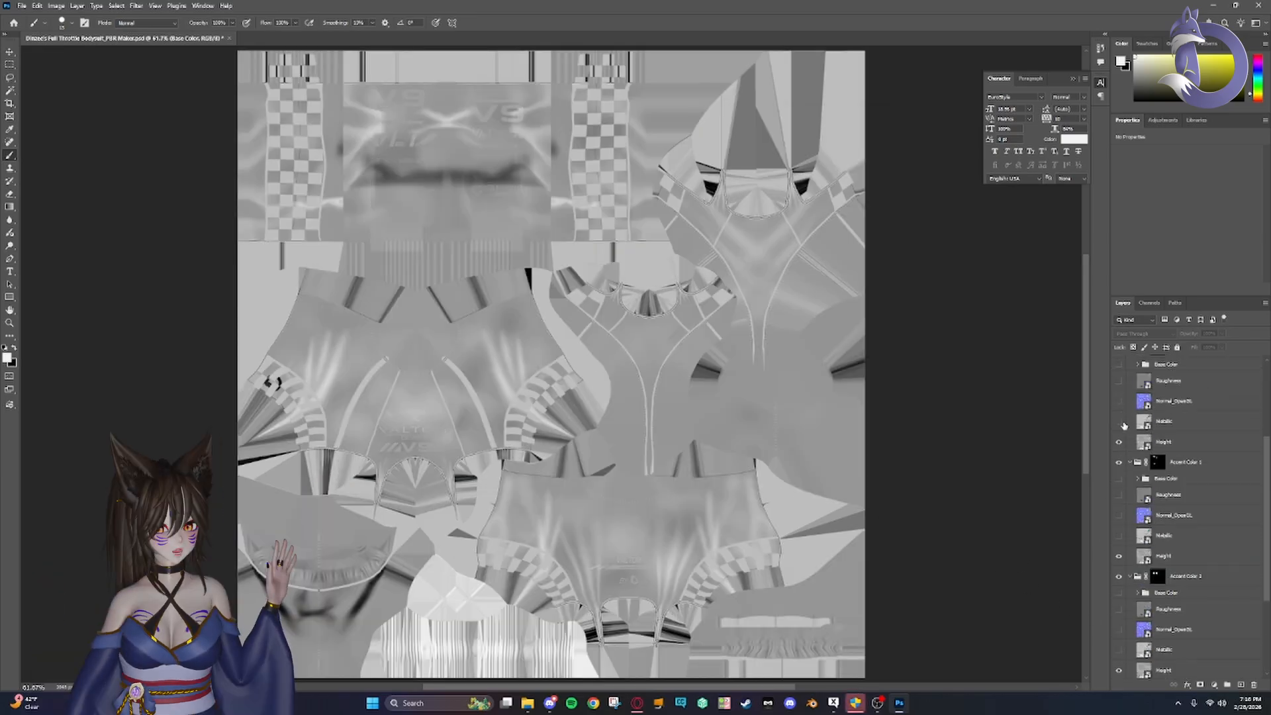
left_click(1119, 422)
scroll(1127, 429, "down", 1)
left_click(1119, 407)
scroll(1132, 413, "up", 2)
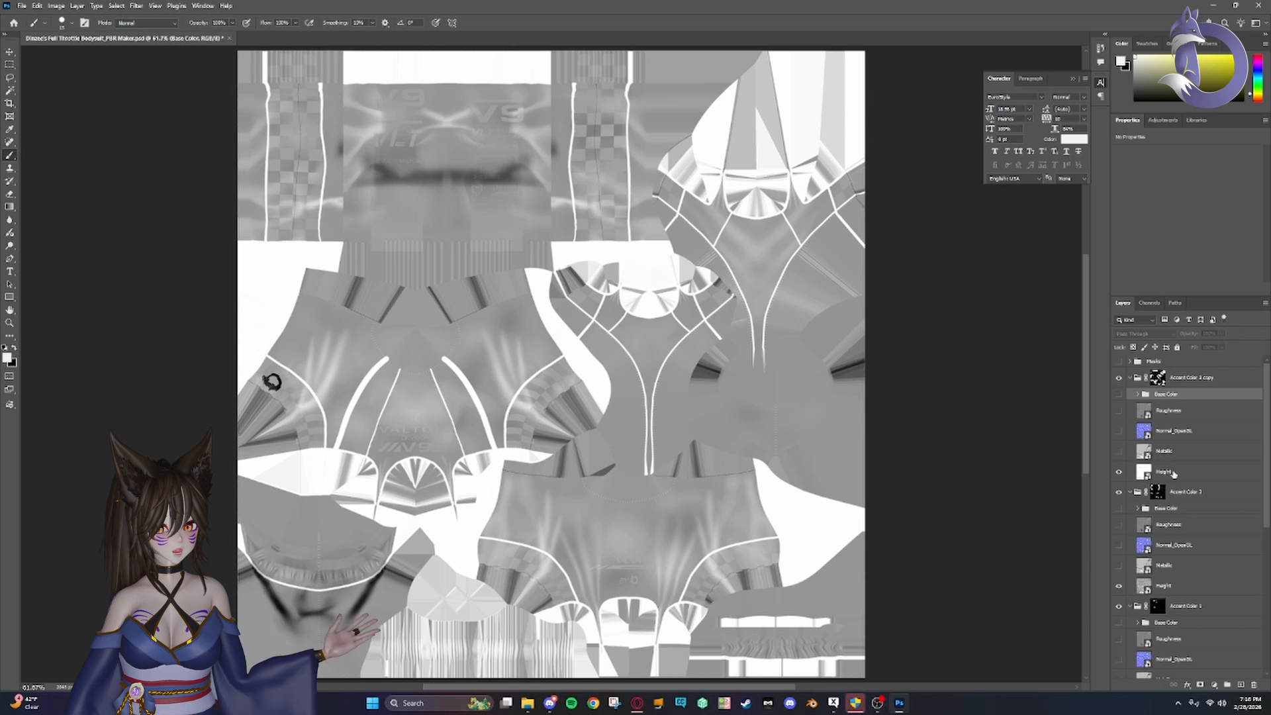
- Export the visible height map as a PNG in the Tutorial folder, replacing the PBR Maker ending of its name with Hight
left_click(21, 5)
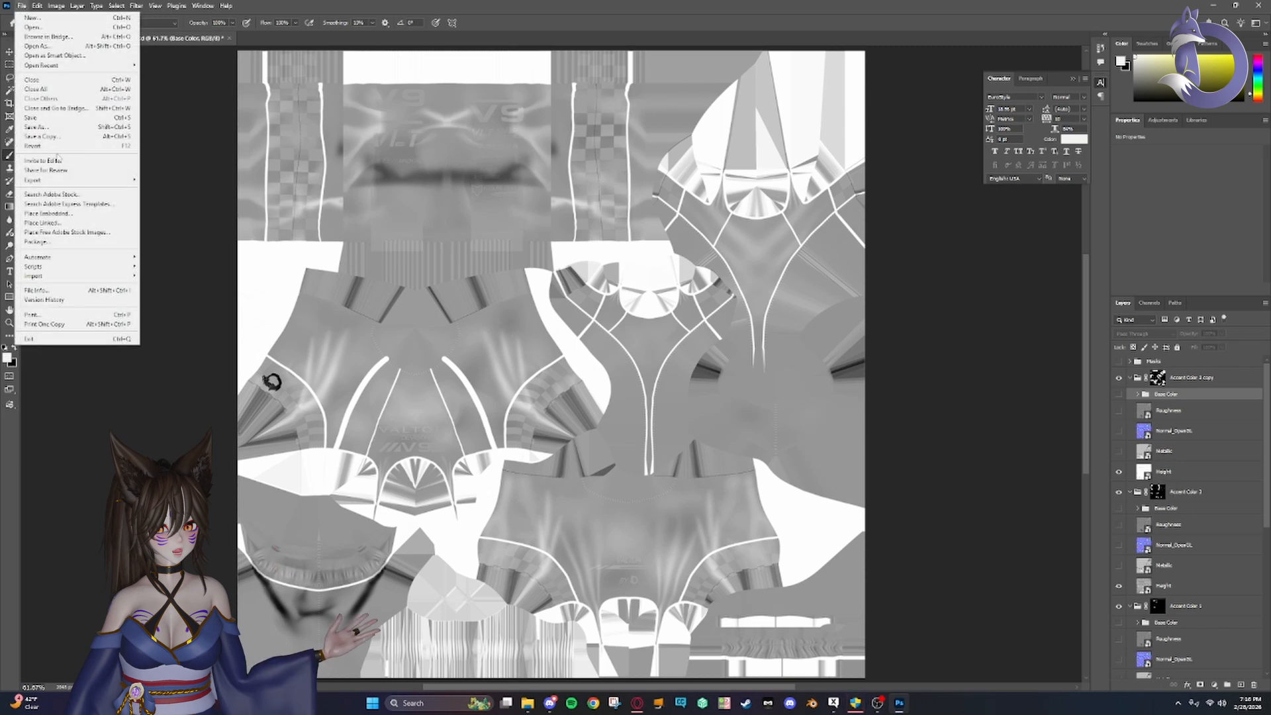
mouse_move(66, 180)
left_click(186, 180)
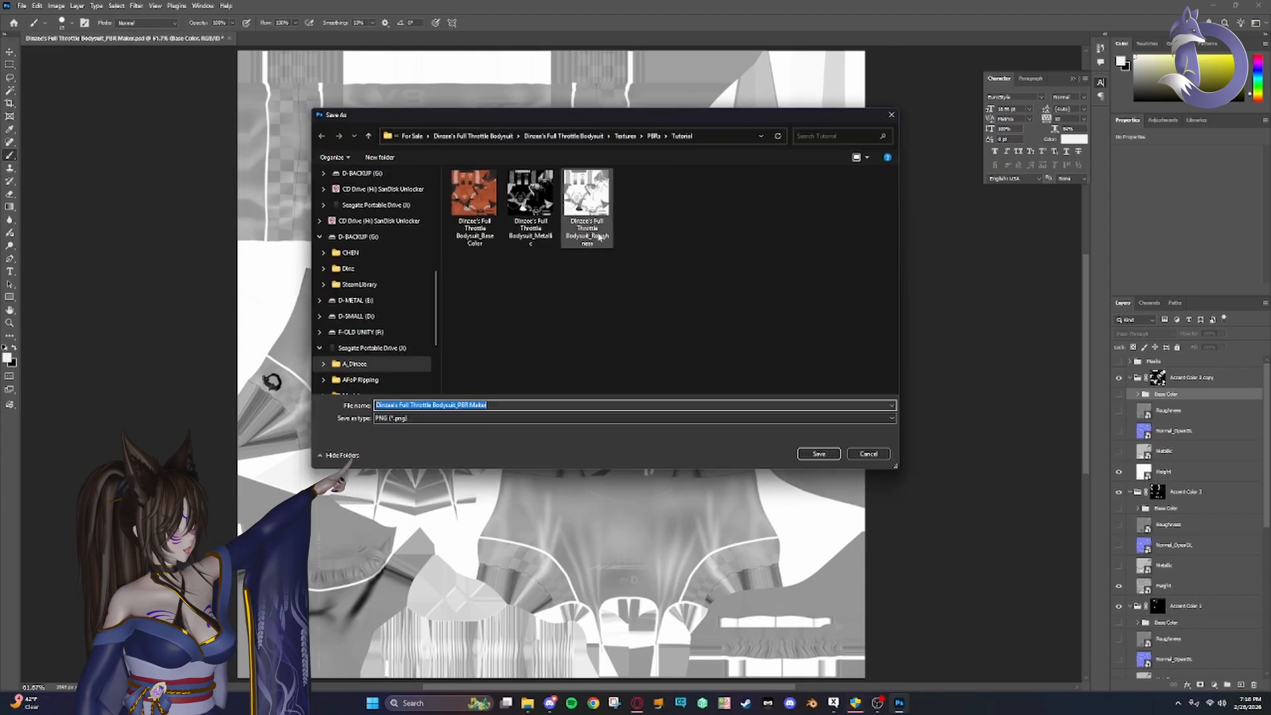
left_click(460, 404)
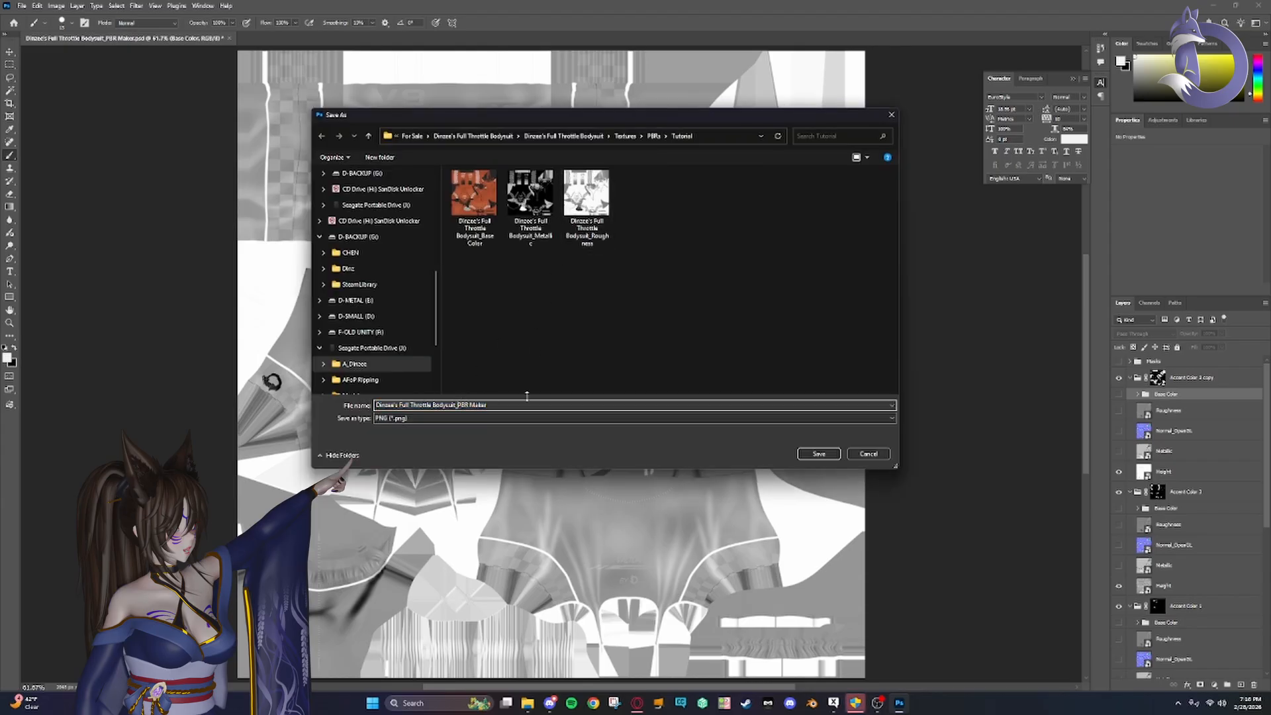
type("Hight")
key("Return")
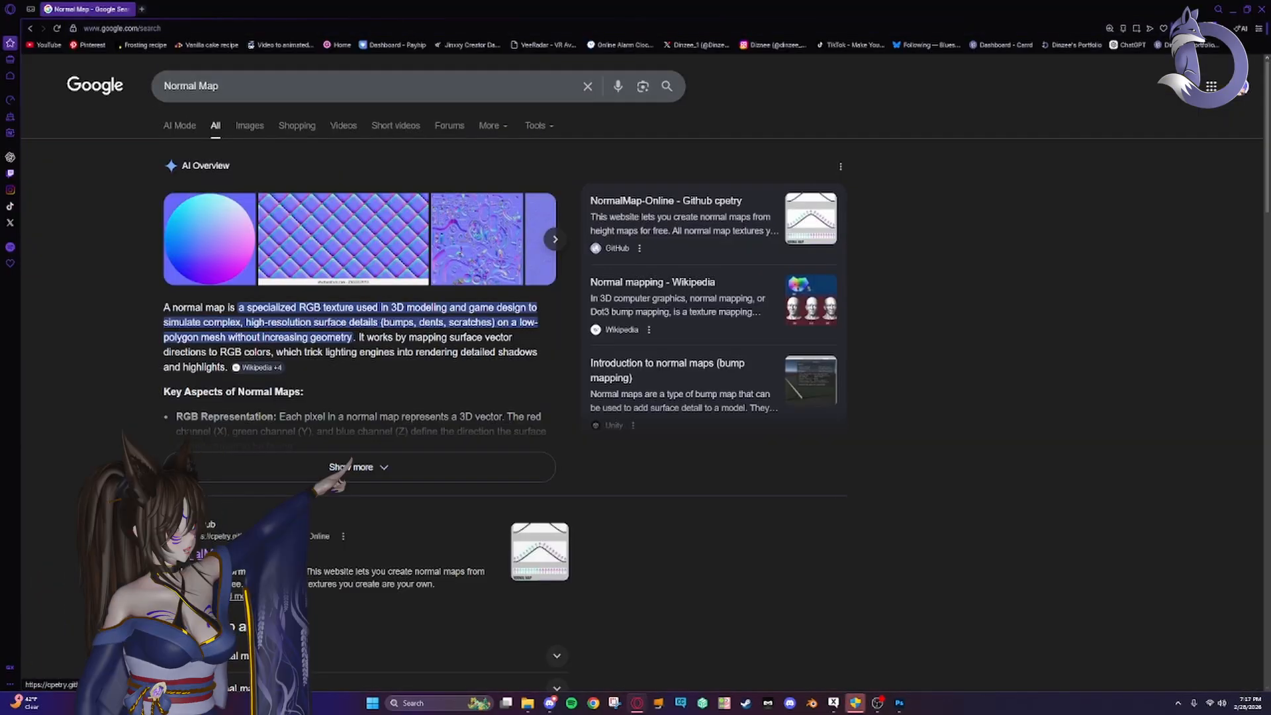
- In the browser, open NormalMap-Online from the Normal Map search results and load the Hight PNG from the Tutorial folder as the height map
scroll(219, 554, "down", 1)
left_click(238, 505)
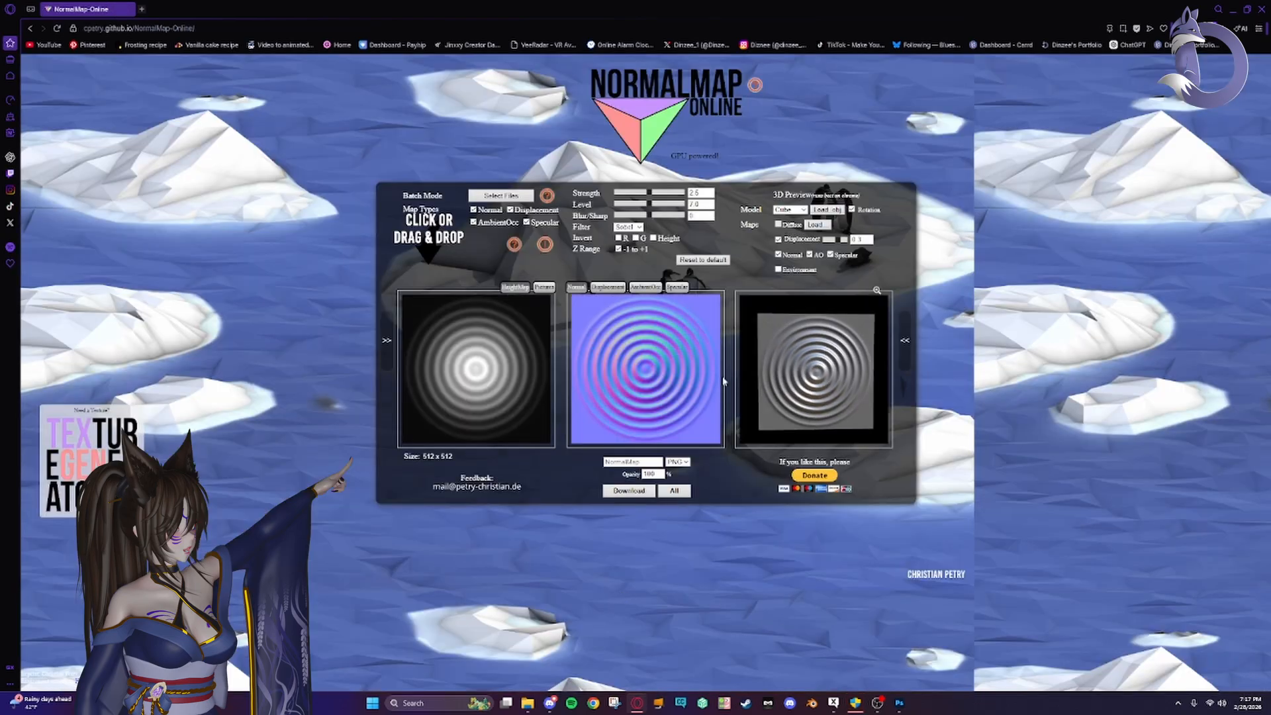
key("alt+Tab")
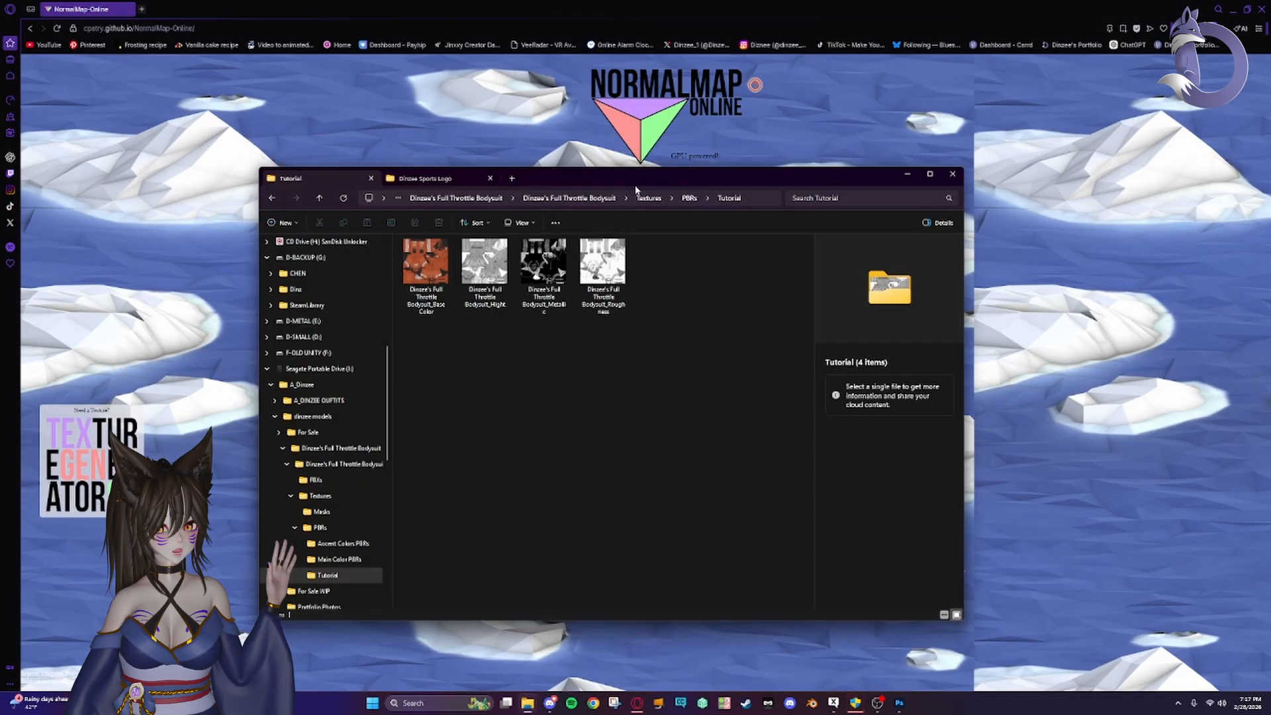
left_click_drag(647, 172, 1039, 174)
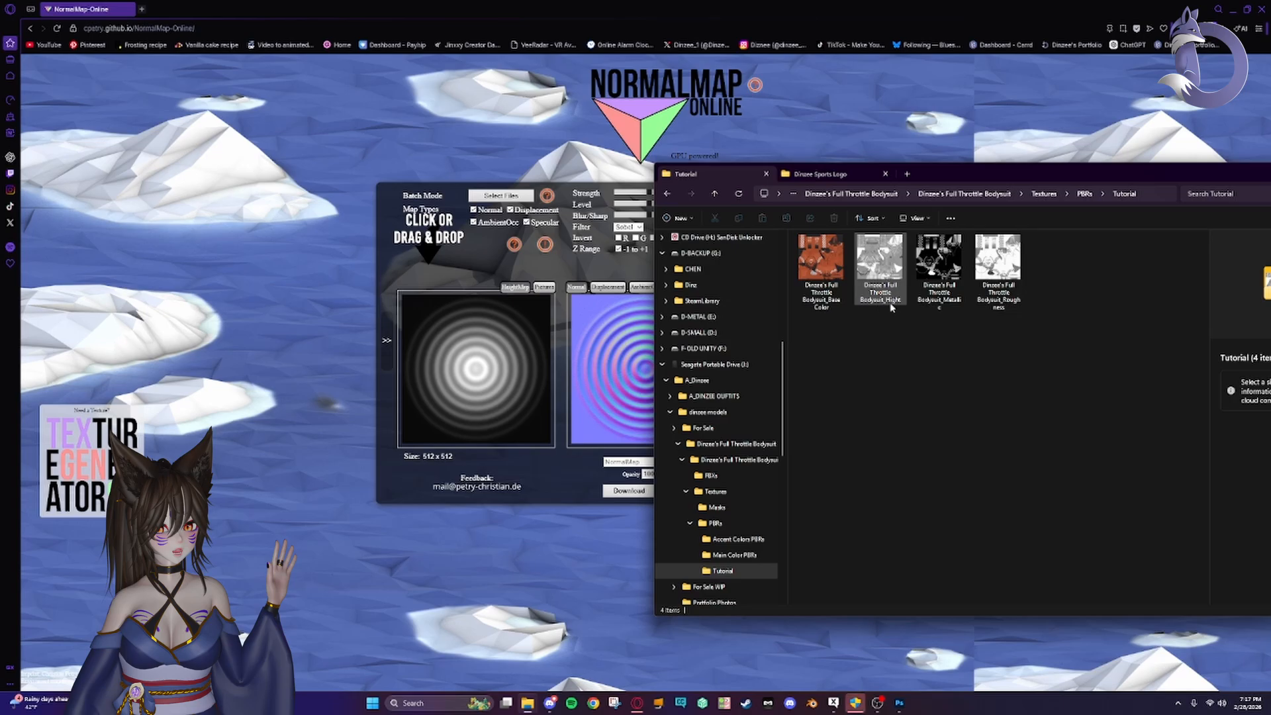
left_click_drag(892, 306, 463, 366)
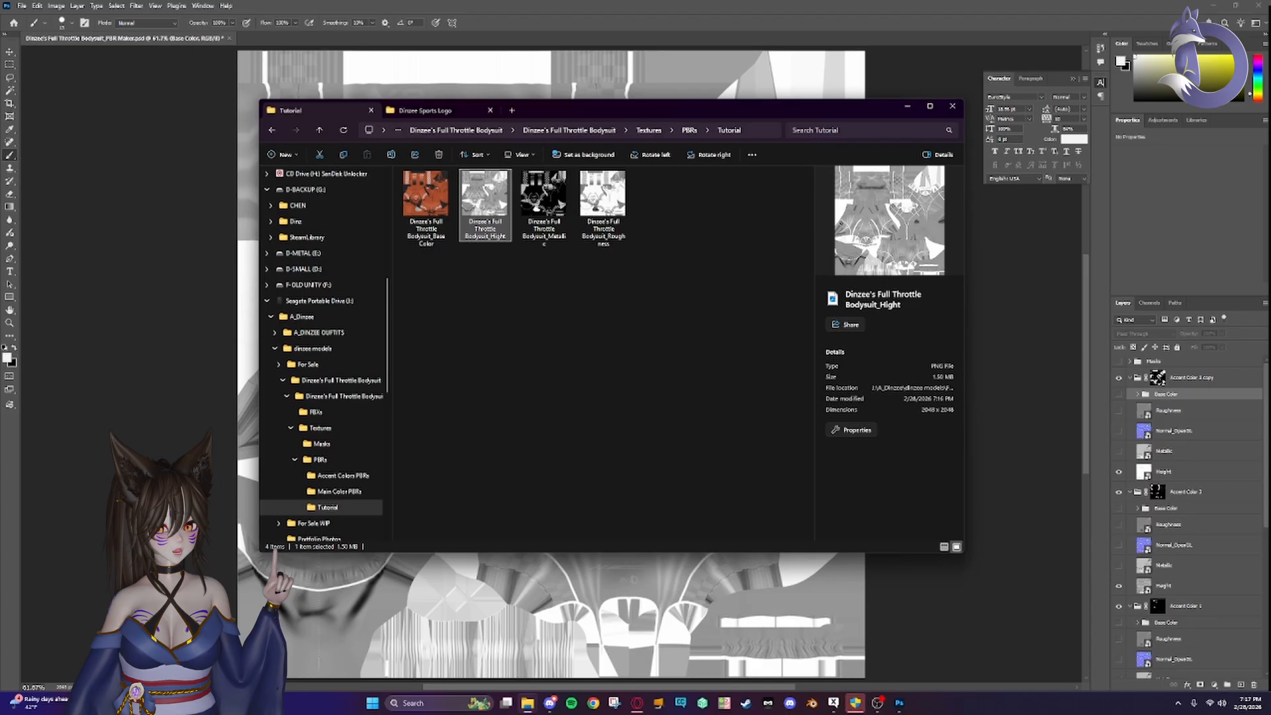
- Move the generated NormalMap image into the Tutorial folder and rename it to match the other Full Throttle Bodysuit maps
left_click_drag(1270, 332, 669, 361)
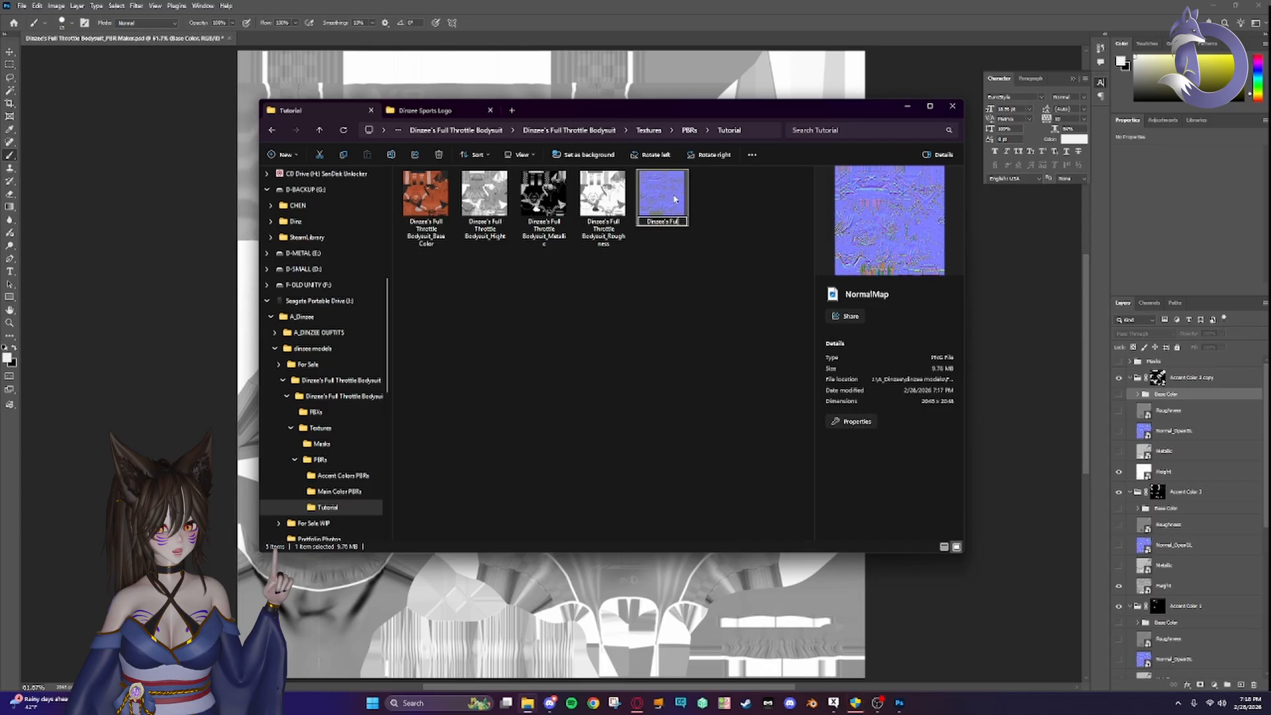
key("Return")
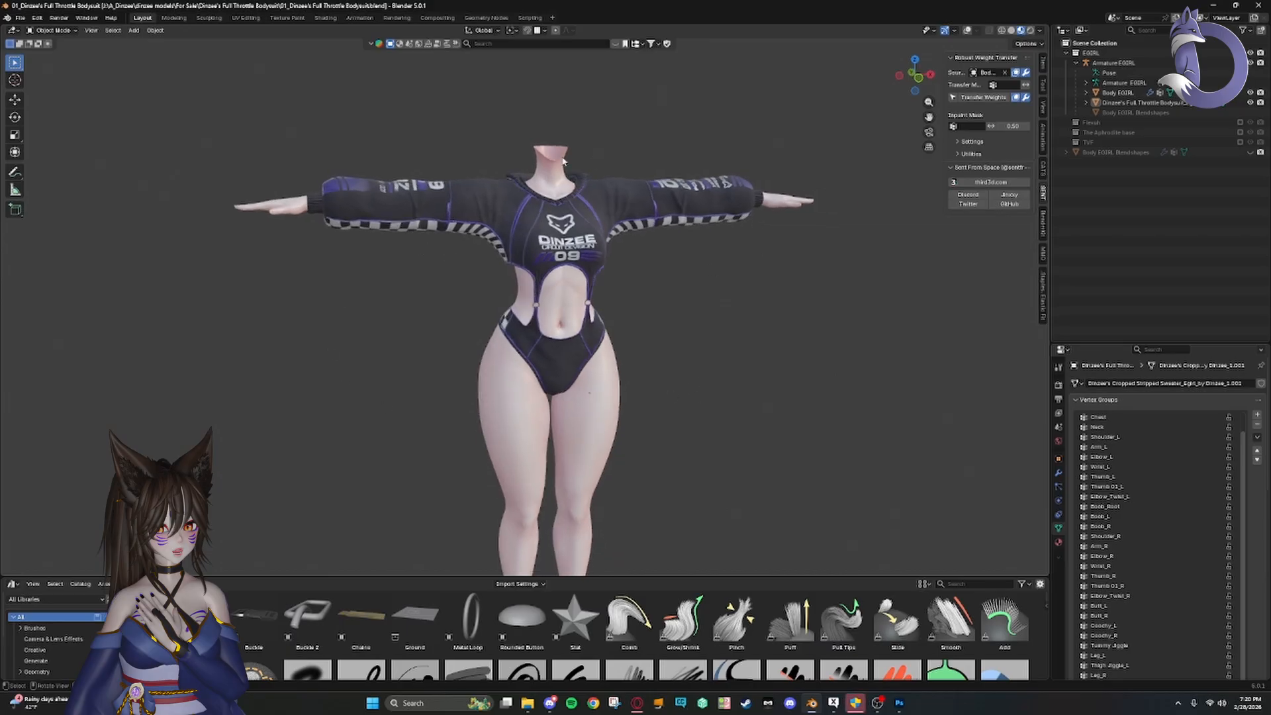
- In Blender's Shading workspace, load the Base Color PNG from the Tutorial folder into the bodysuit material's Base Color texture node
left_click(326, 18)
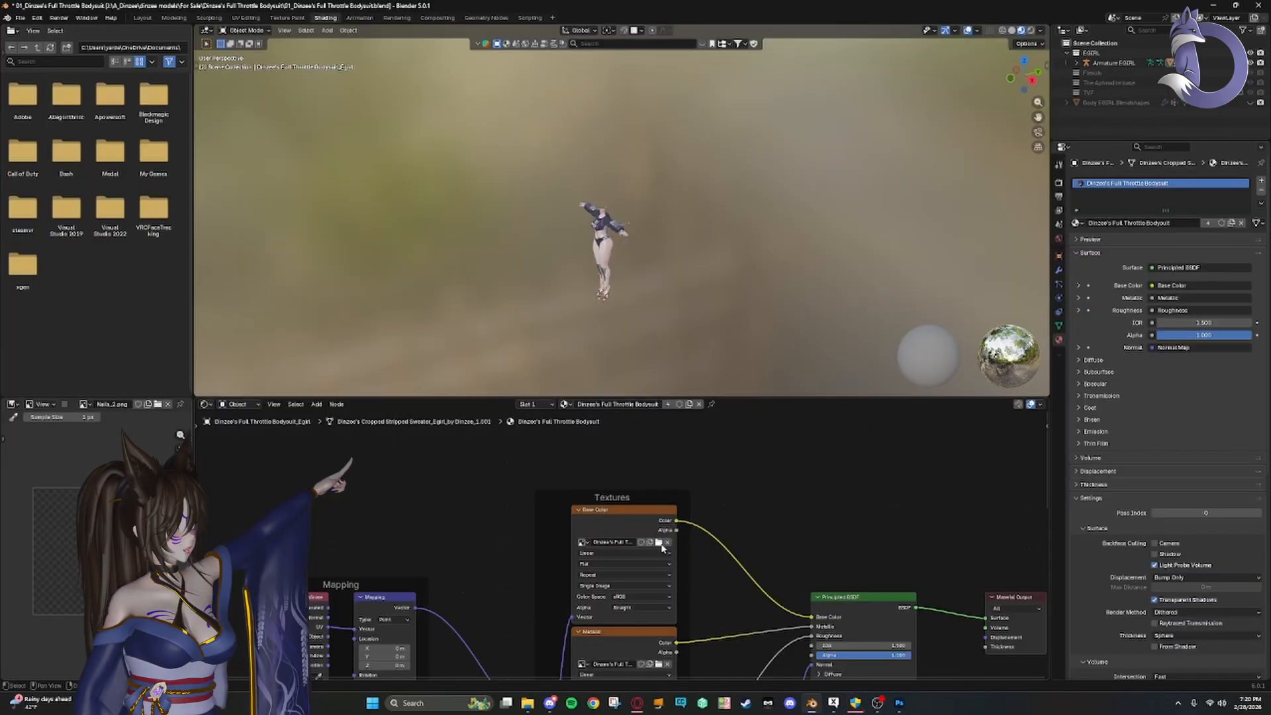
left_click(658, 543)
double_click(450, 249)
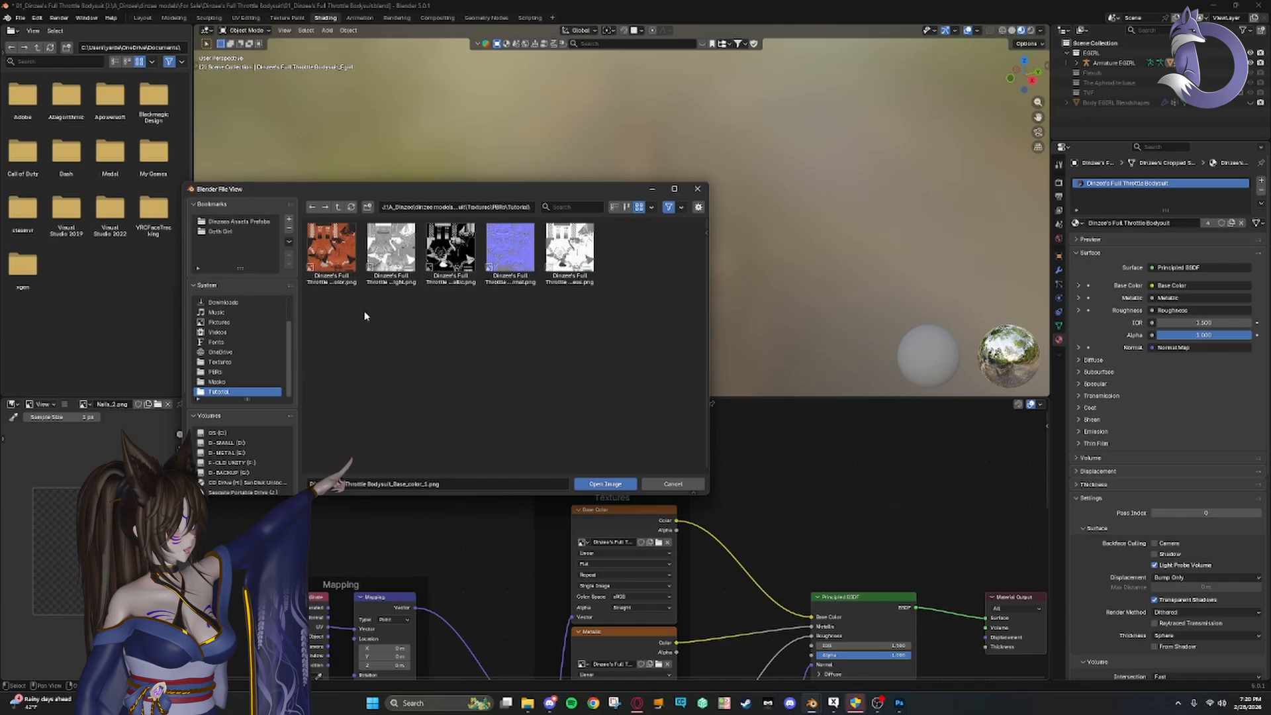
left_click(331, 249)
left_click(606, 485)
scroll(563, 302, "up", 8)
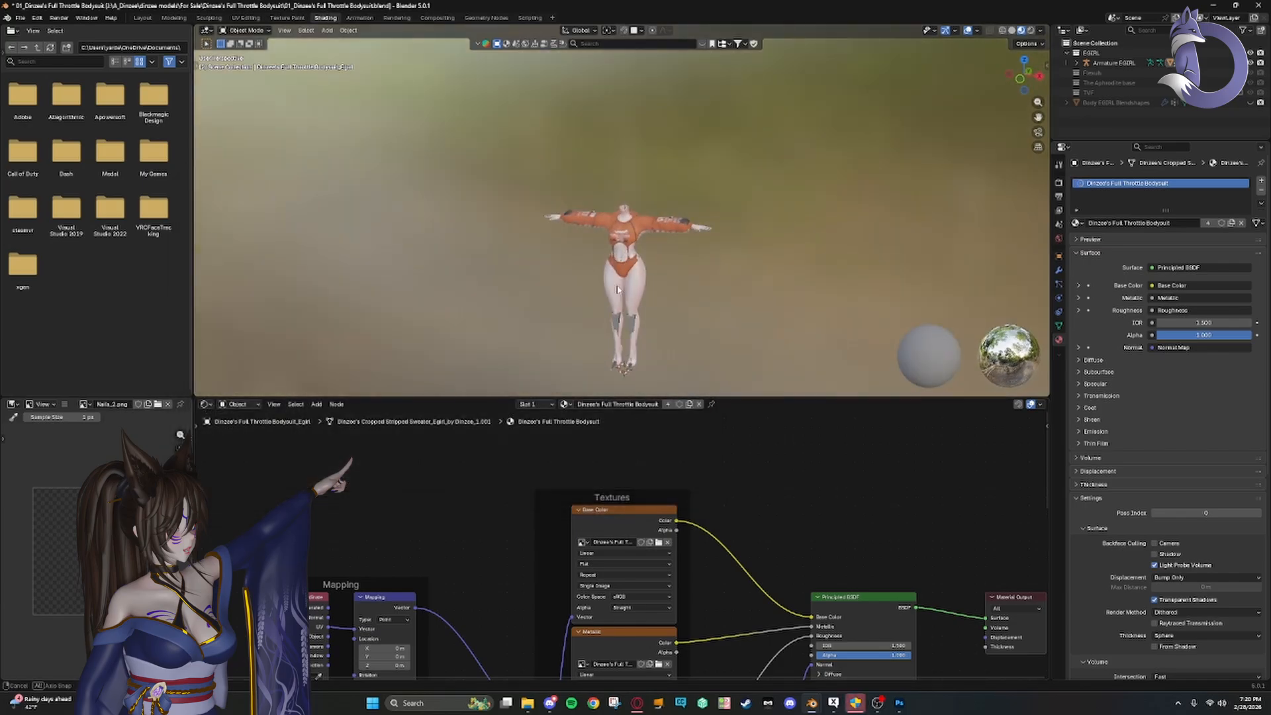
scroll(722, 349, "down", 2)
left_click_drag(721, 349, 622, 259)
- Load the Metallic PNG from the Tutorial folder into the bodysuit material's Metallic texture node
left_click_drag(737, 545, 755, 489)
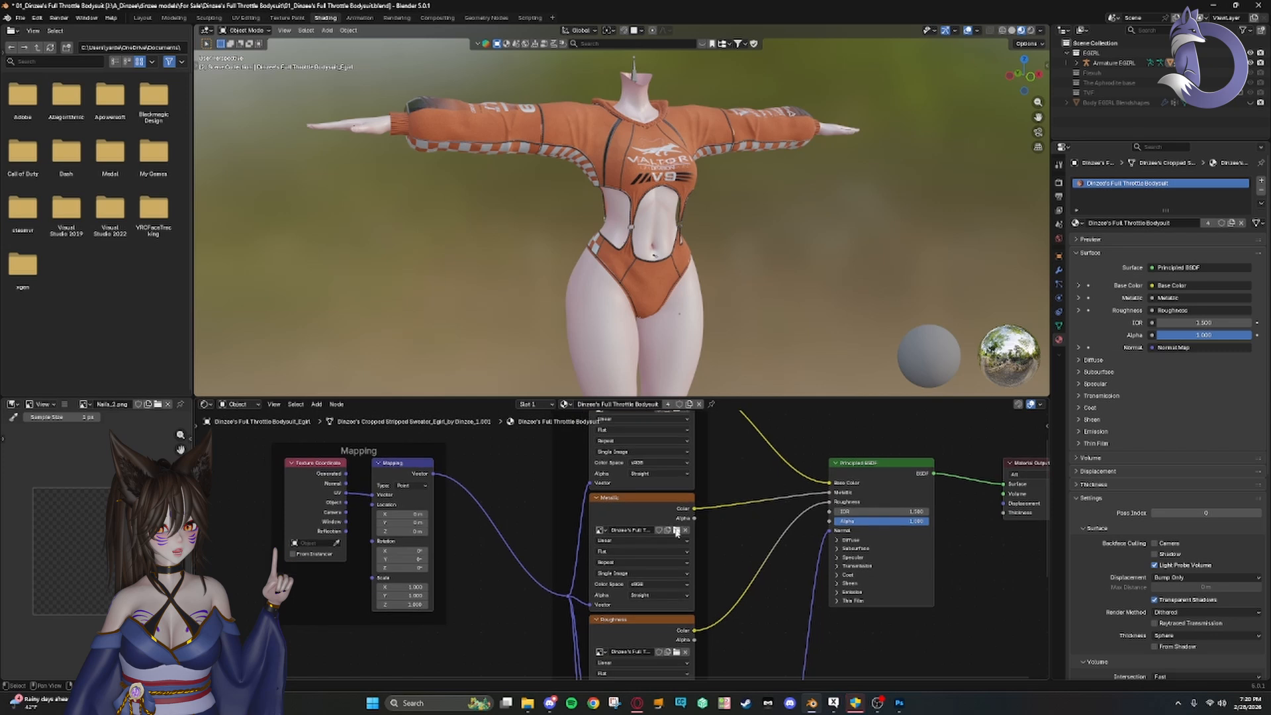
left_click(677, 530)
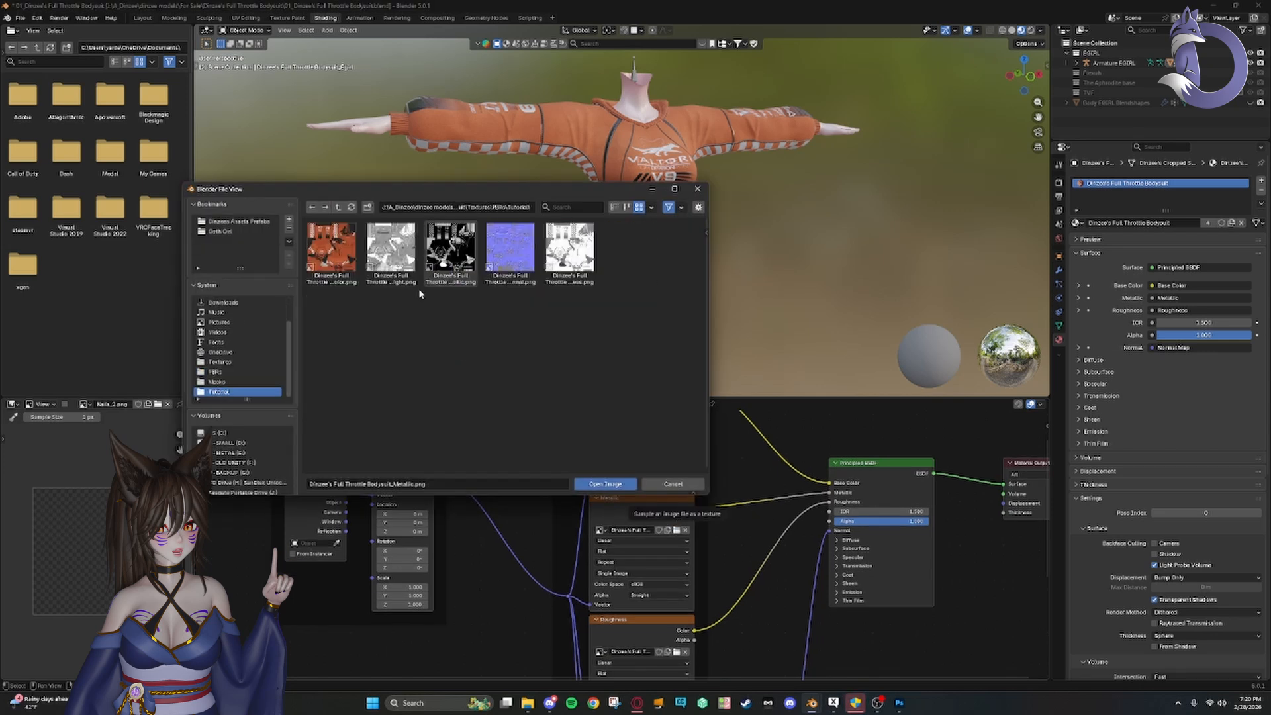
double_click(457, 255)
- Load the Roughness PNG from the Tutorial folder into the bodysuit material's Roughness texture node
left_click_drag(689, 579, 671, 484)
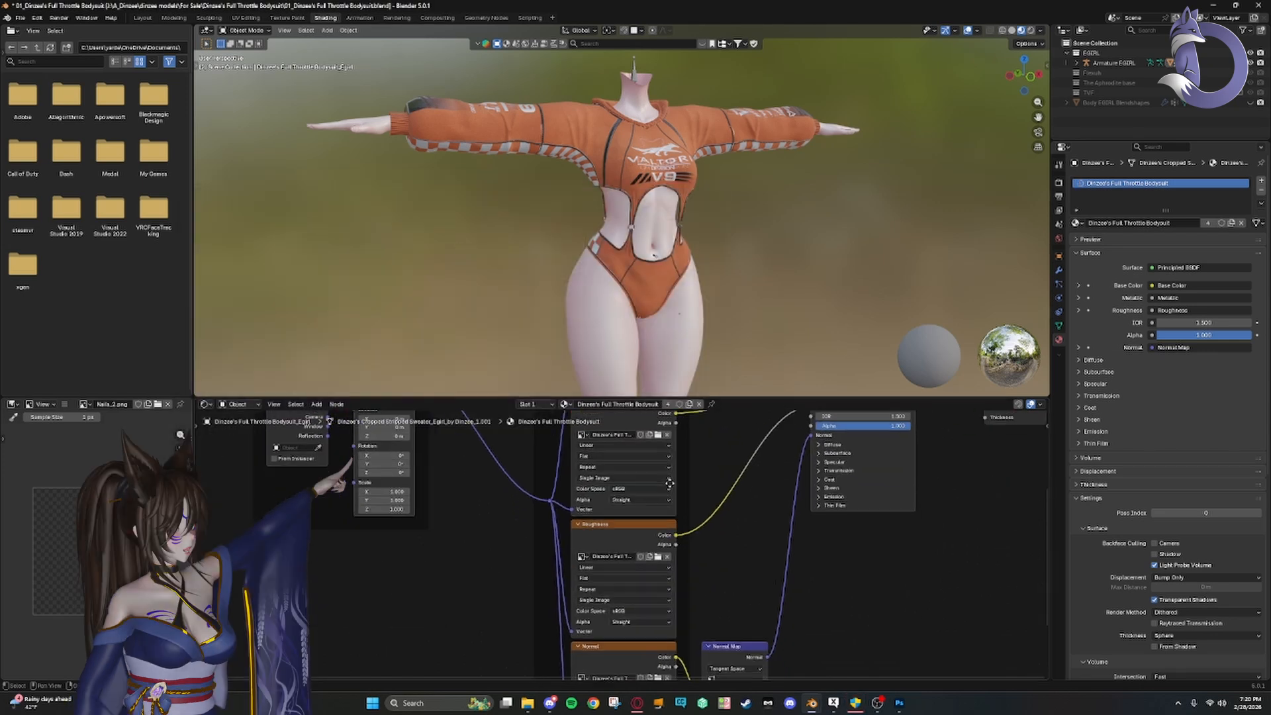
left_click(658, 557)
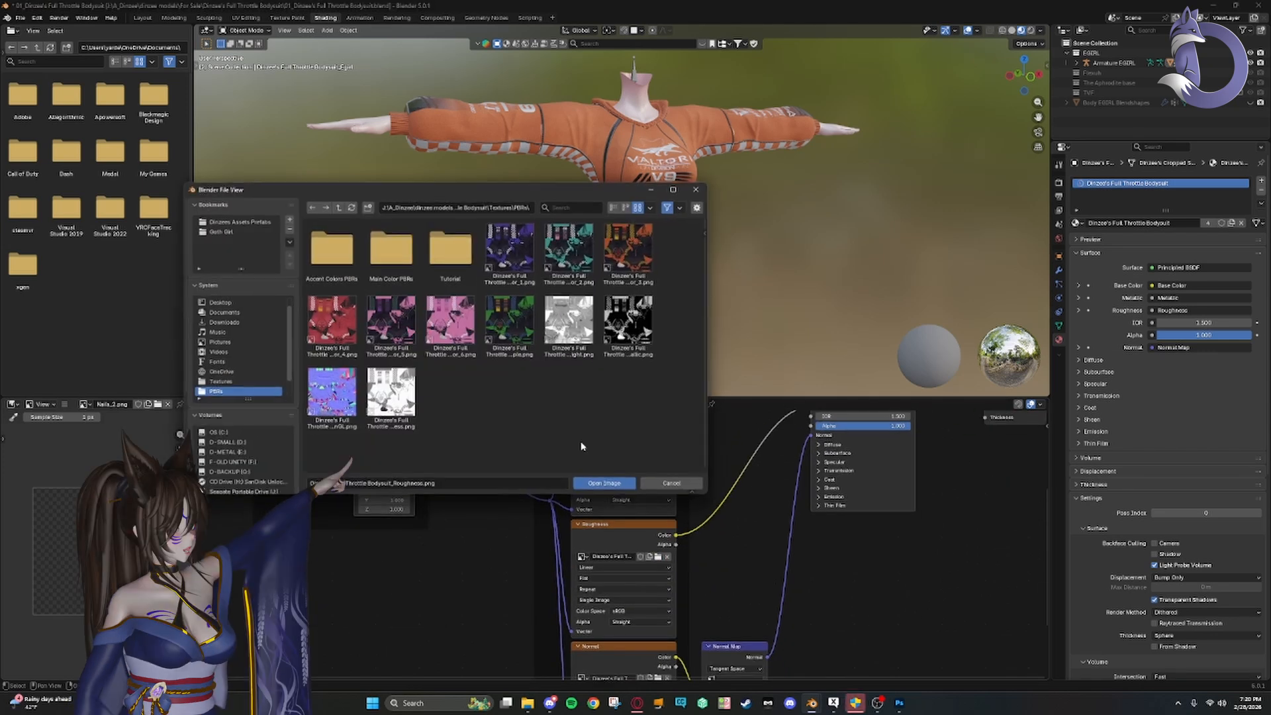
left_click(615, 208)
double_click(416, 276)
- Load the normal map PNG from the Tutorial folder into the Normal texture node and set its color space to Non-Color
left_click_drag(635, 682, 642, 553)
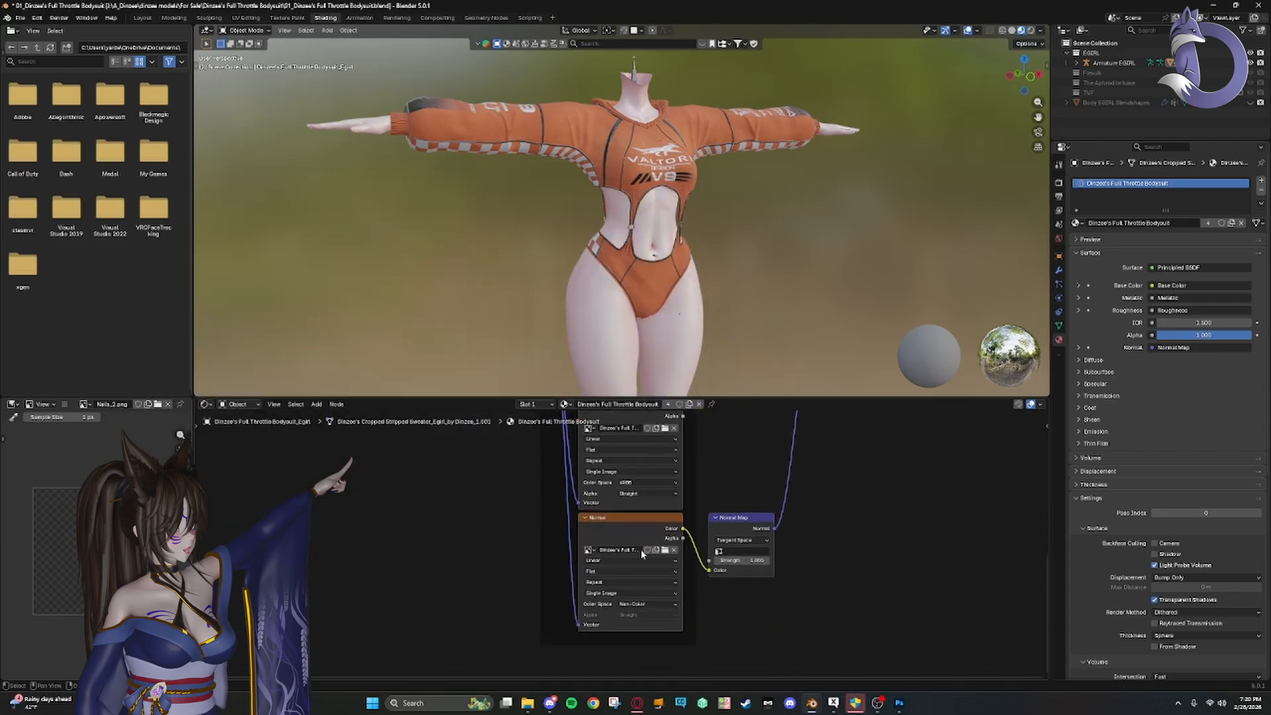
left_click(665, 551)
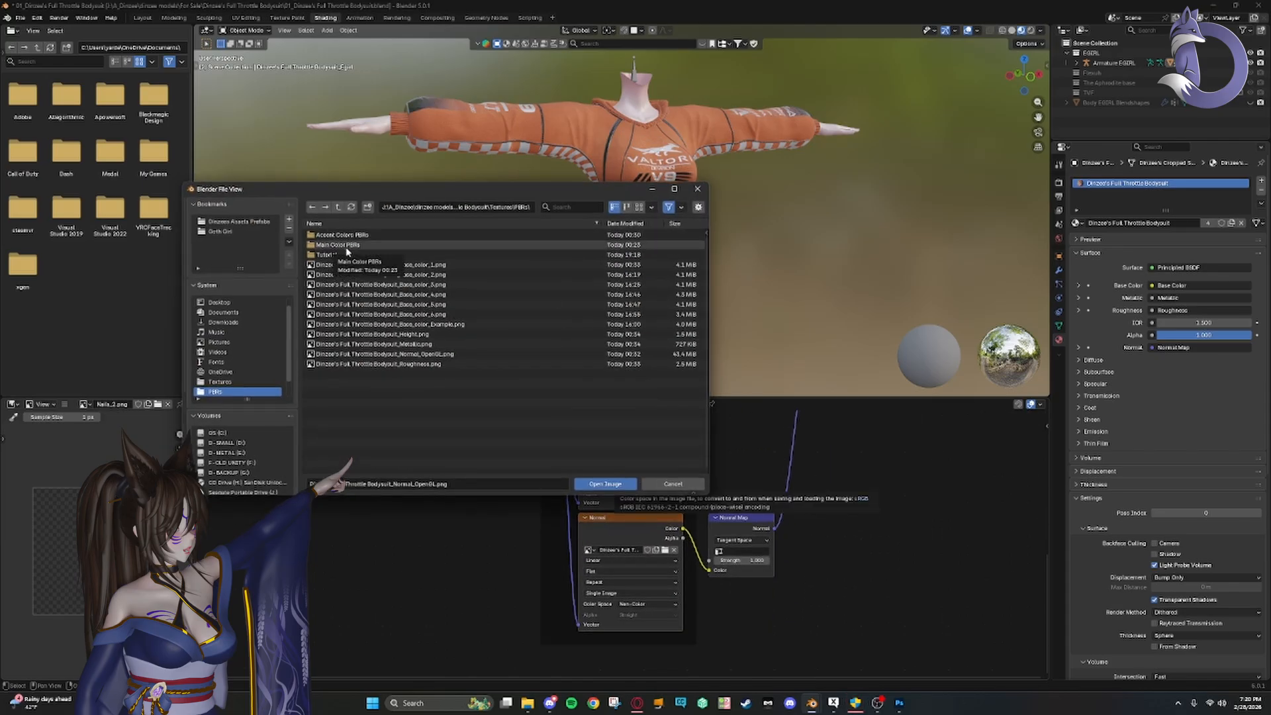
double_click(418, 266)
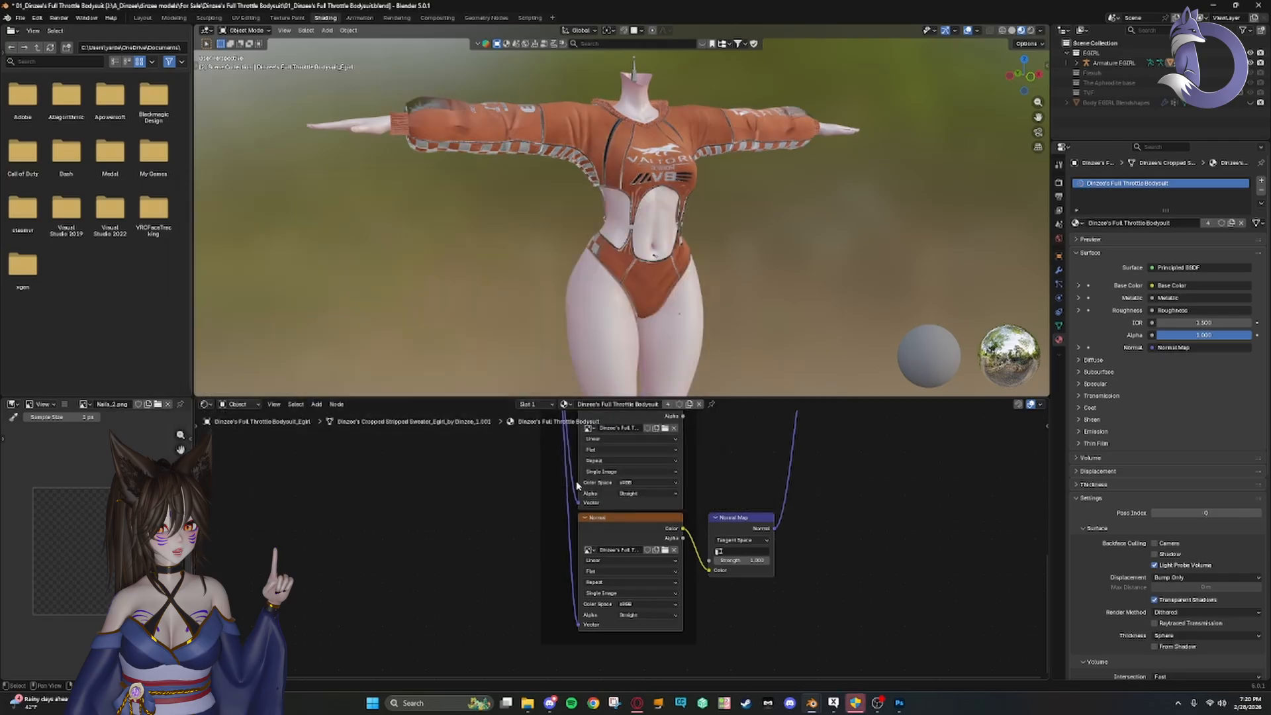
left_click_drag(640, 272, 604, 270)
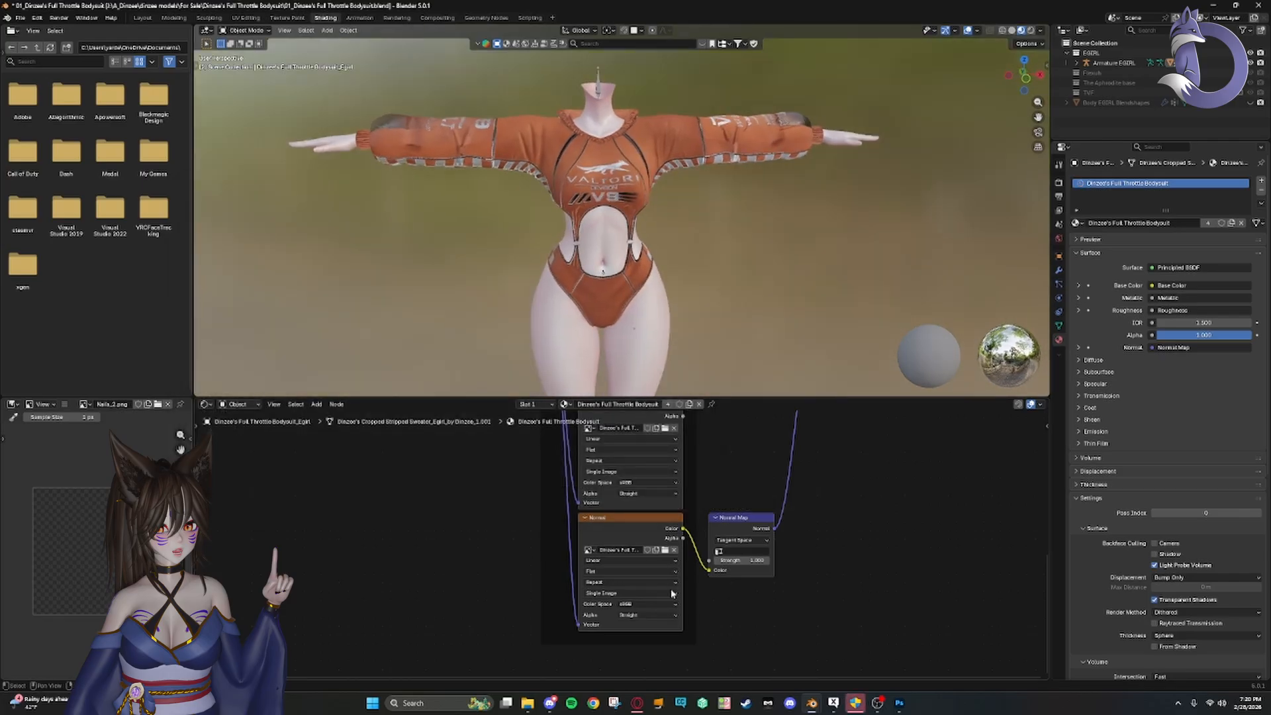
left_click(637, 604)
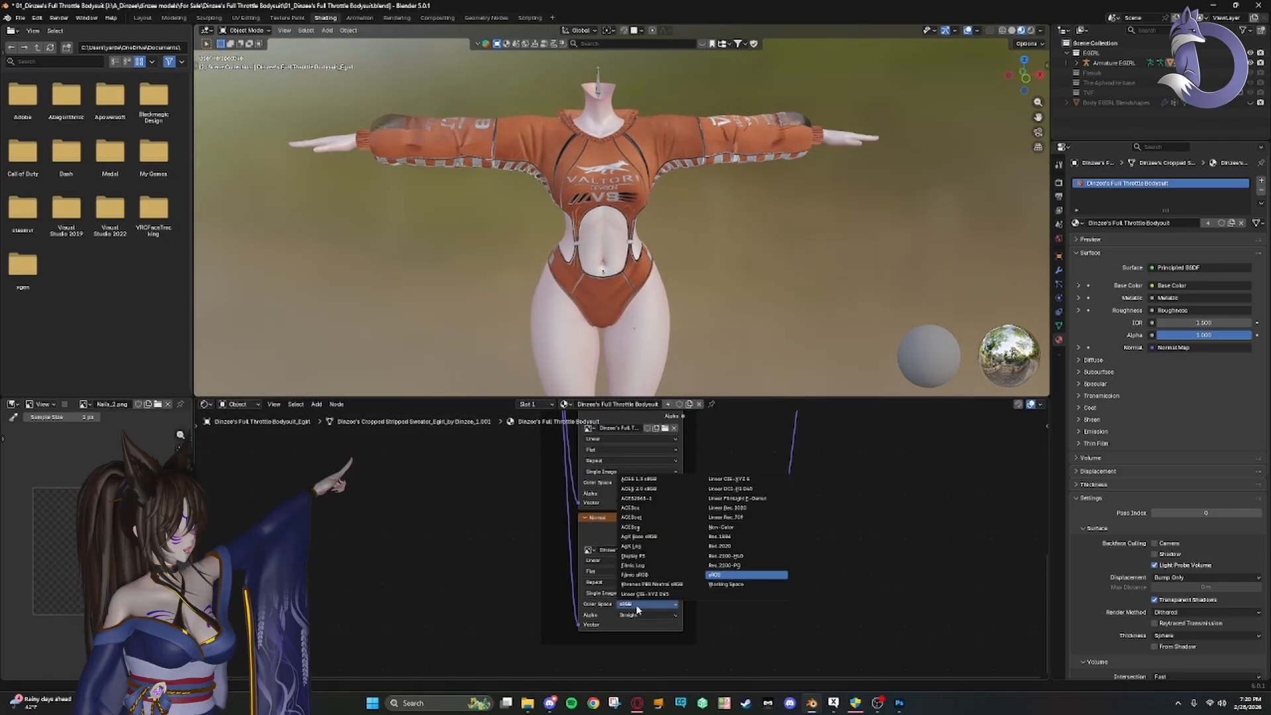
left_click(718, 528)
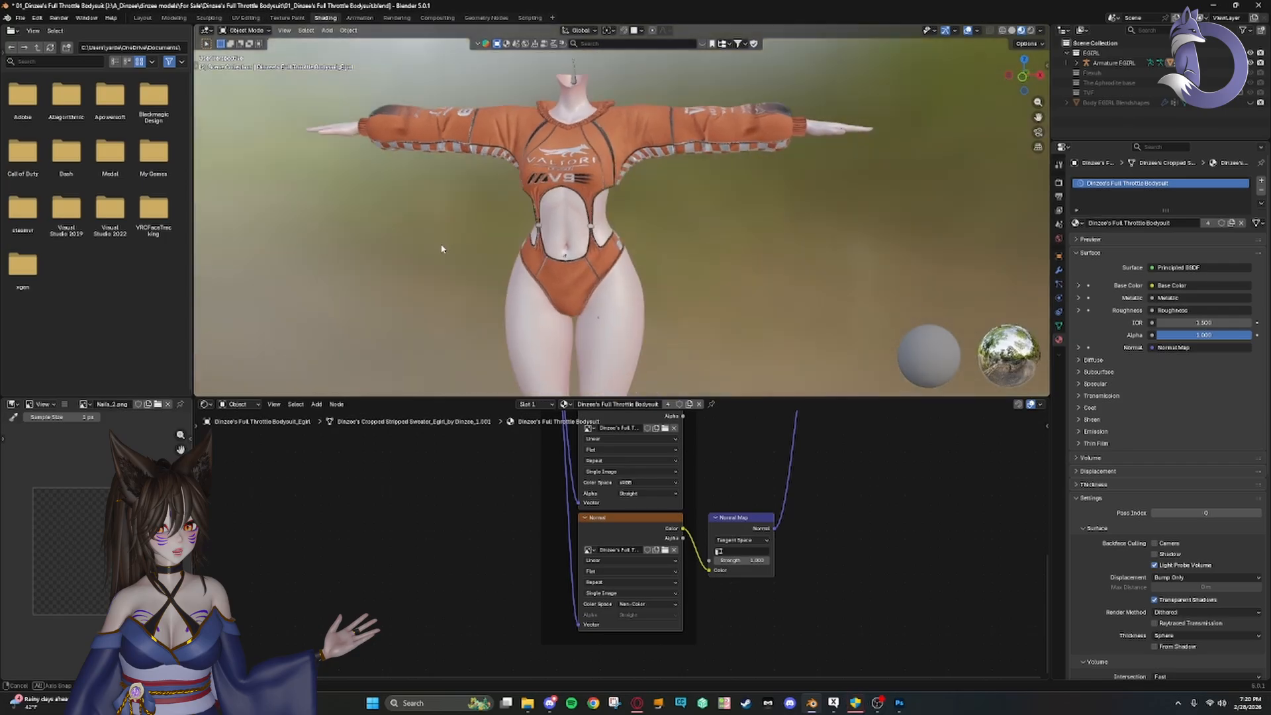
- Return to the Layout workspace and inspect the retextured bodysuit on the model
left_click(143, 18)
mouse_move(361, 282)
left_mouse_down()
mouse_move(713, 489)
mouse_move(670, 406)
mouse_move(397, 432)
mouse_move(248, 424)
mouse_move(704, 406)
mouse_move(457, 429)
mouse_move(257, 420)
left_mouse_up()
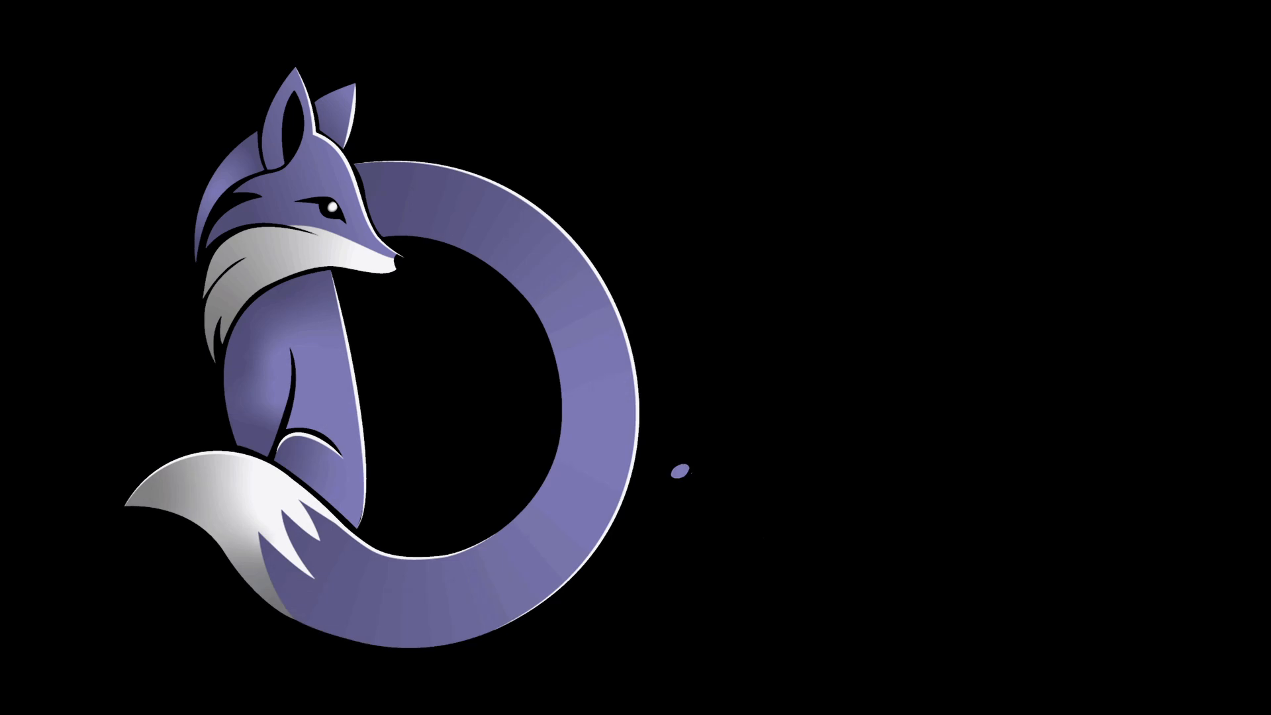